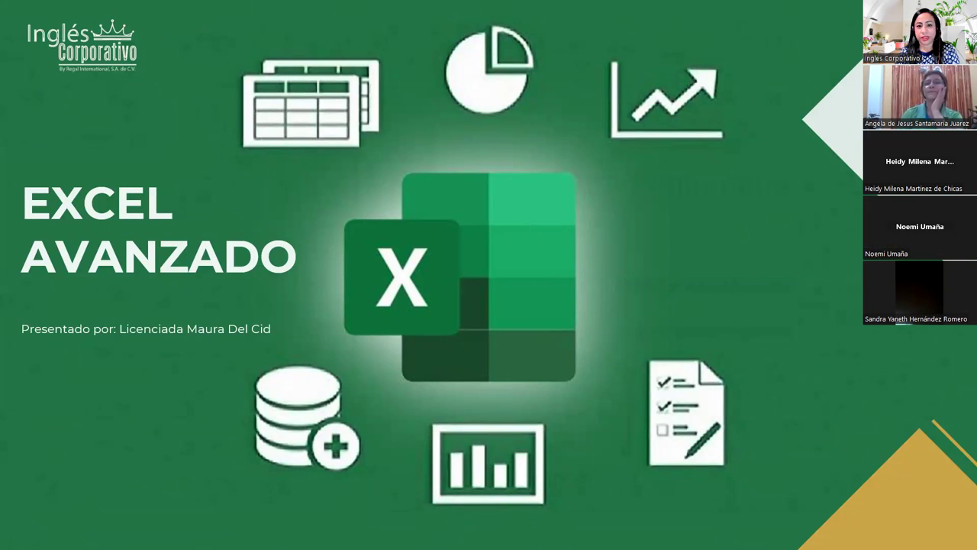
# Step: Switch from the PowerPoint slideshow to the Práctica sesión 3 Excel workbook
pyautogui.hotkey('alt', 'Tab')
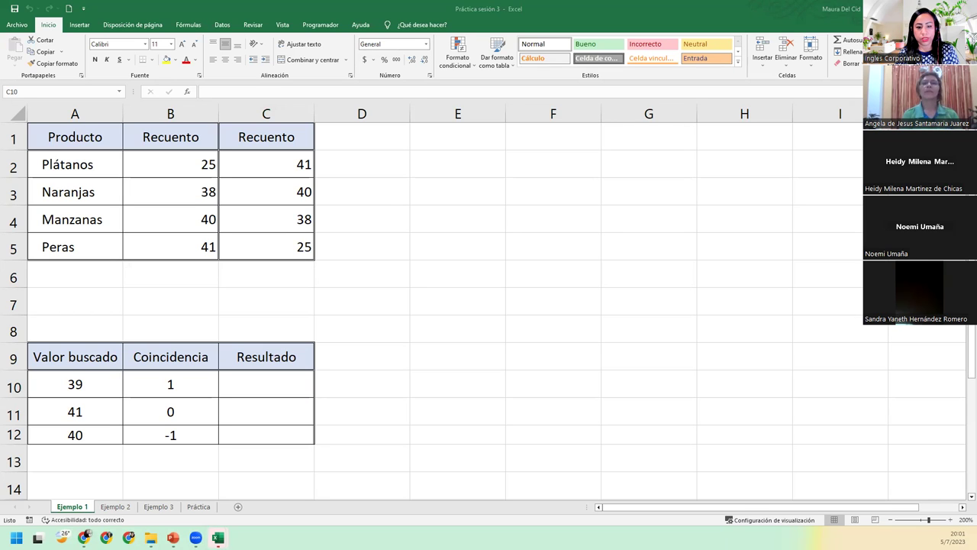
# Step: Return to the full-screen Excel Avanzado PowerPoint slideshow
pyautogui.hotkey('alt', 'Tab')
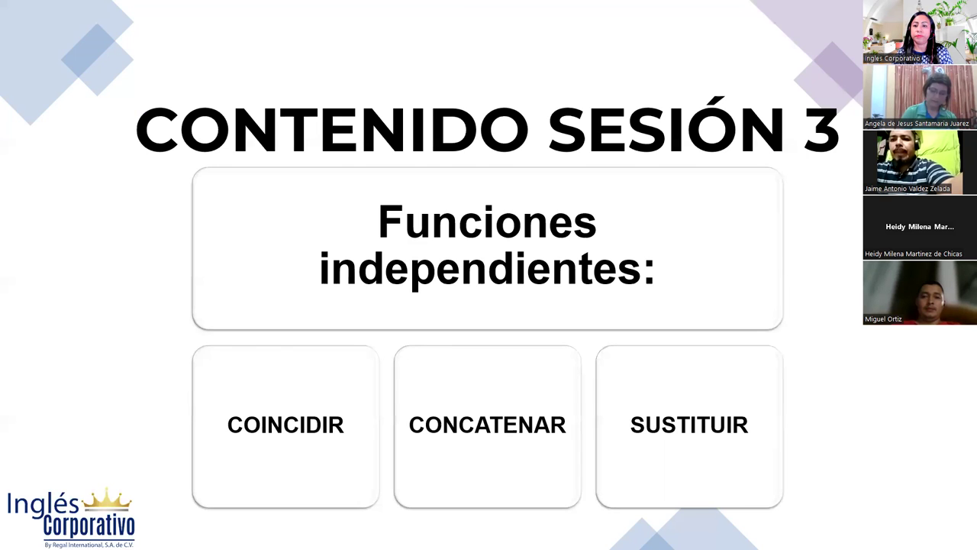
# Step: Advance the slideshow to the session objectives slide
pyautogui.press('Right')
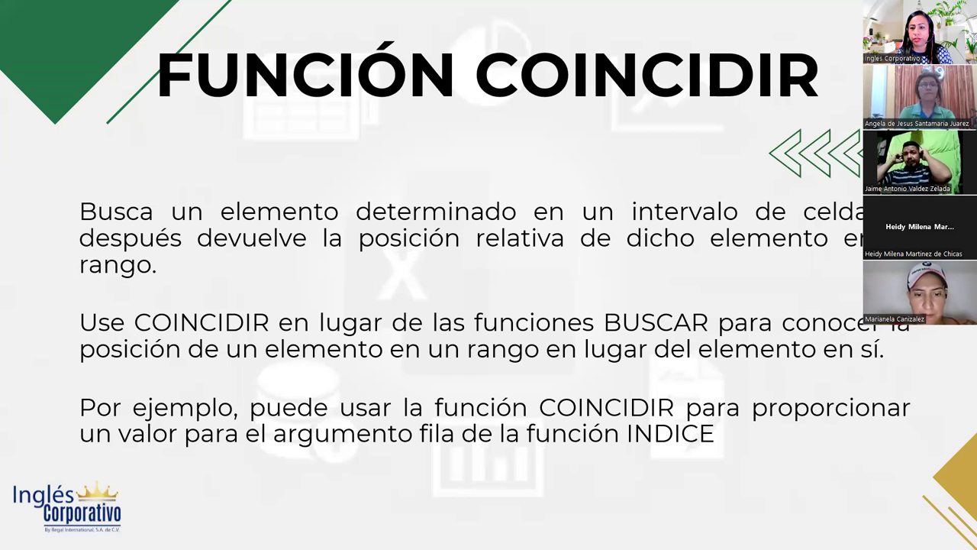
# Step: Advance to the Función COINCIDIR Sintaxis slide explaining its three arguments
pyautogui.press('Right')
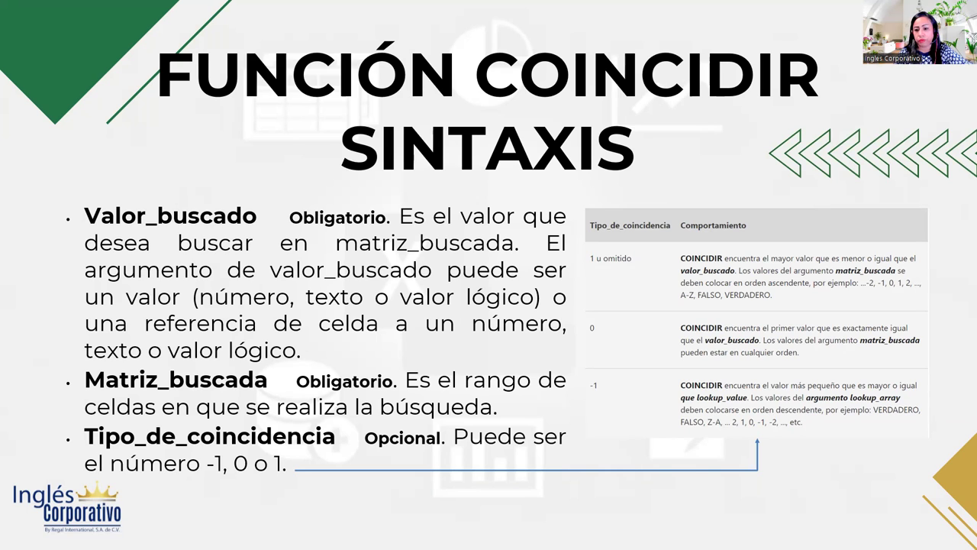
# Step: Advance to the Ejercicios Prácticos slide, then bring up the Excel workbook's Ejemplo 1 sheet
pyautogui.press('Right')
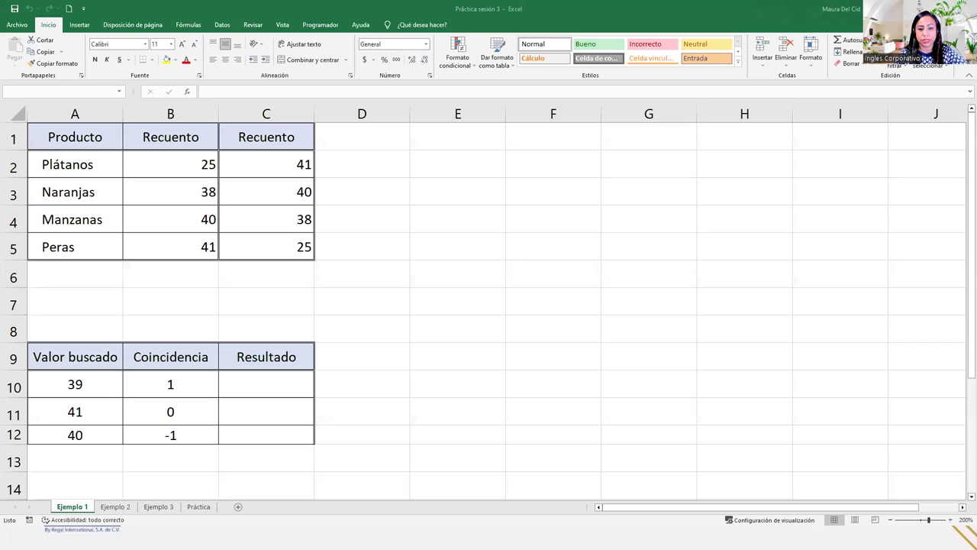
pyautogui.click(266, 384)
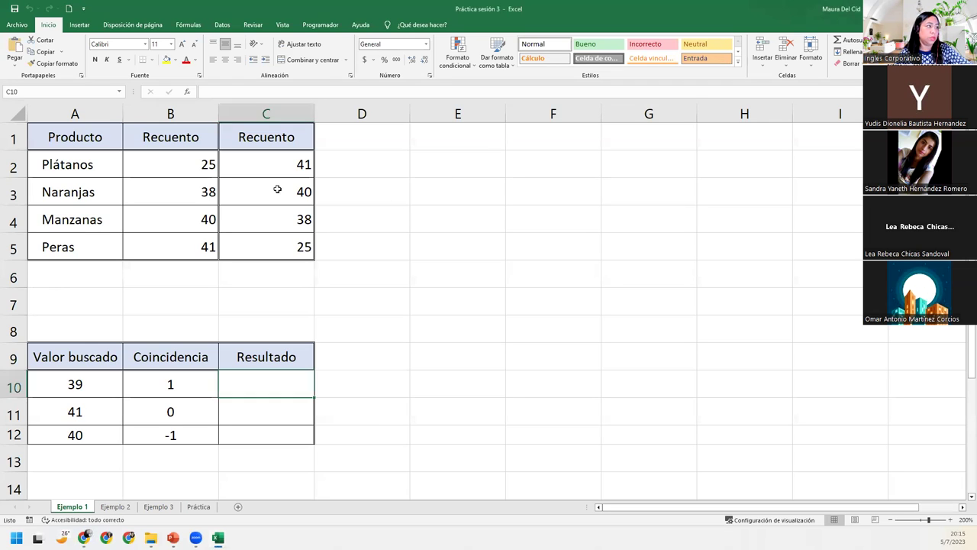
pyautogui.moveTo(105, 364); pyautogui.dragTo(104, 429)
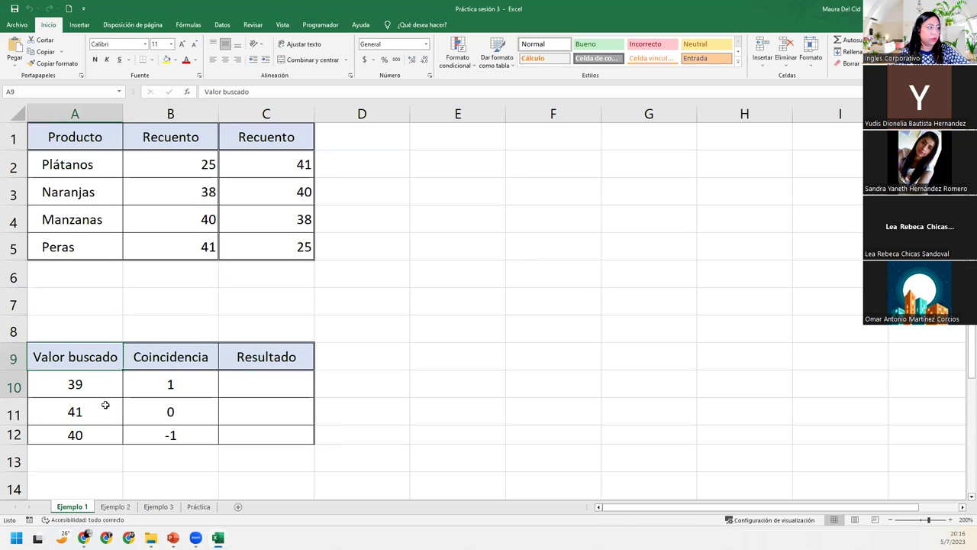
pyautogui.moveTo(150, 354); pyautogui.dragTo(176, 433)
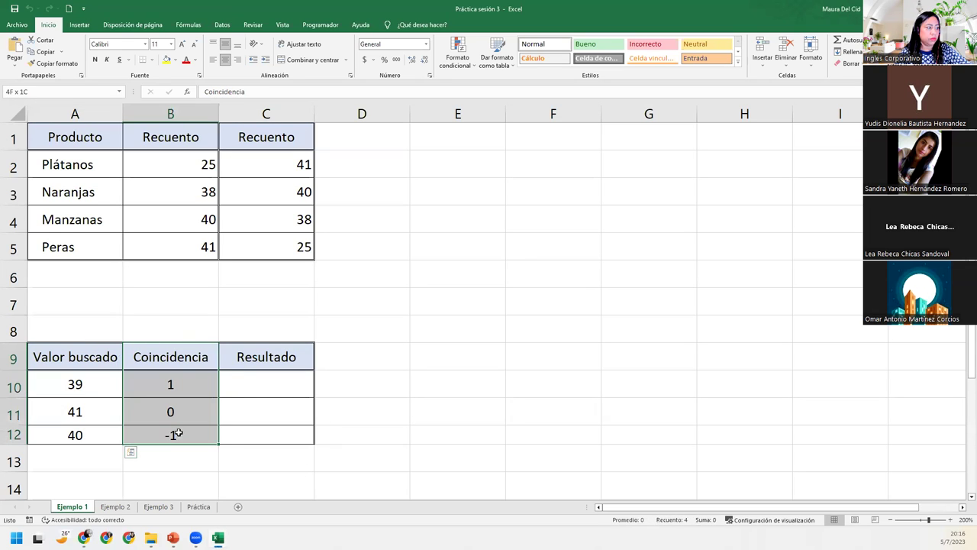
pyautogui.moveTo(271, 362); pyautogui.dragTo(291, 436)
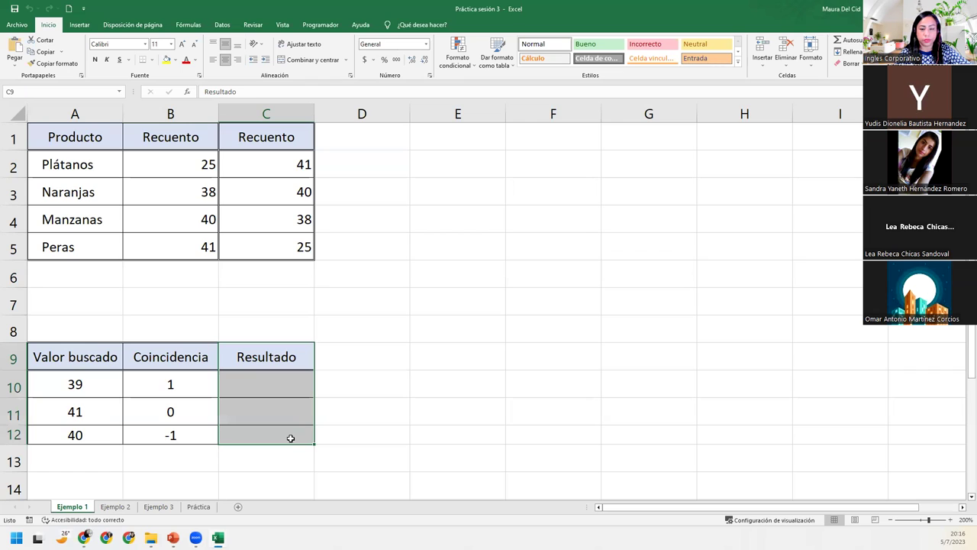
pyautogui.click(299, 382)
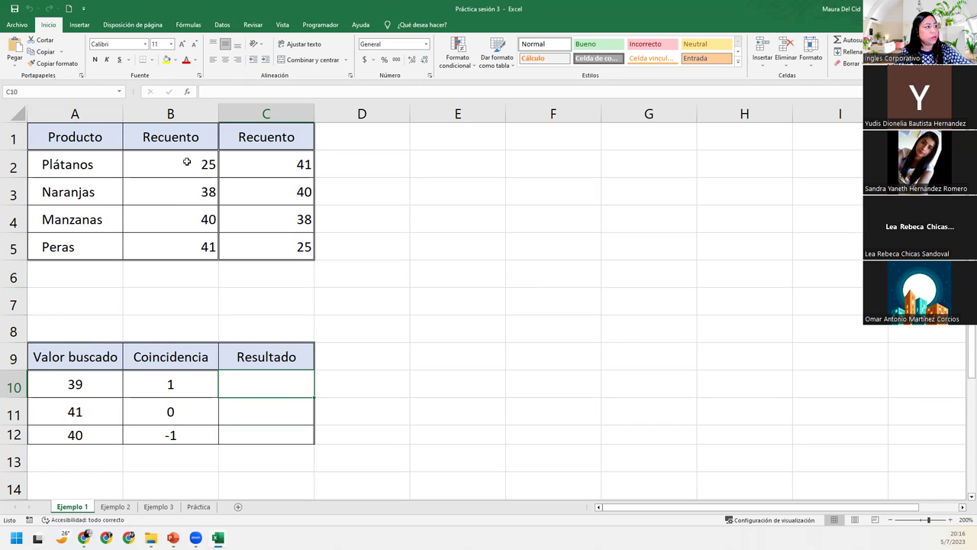
pyautogui.moveTo(166, 161); pyautogui.dragTo(173, 245)
pyautogui.moveTo(260, 162); pyautogui.dragTo(267, 250)
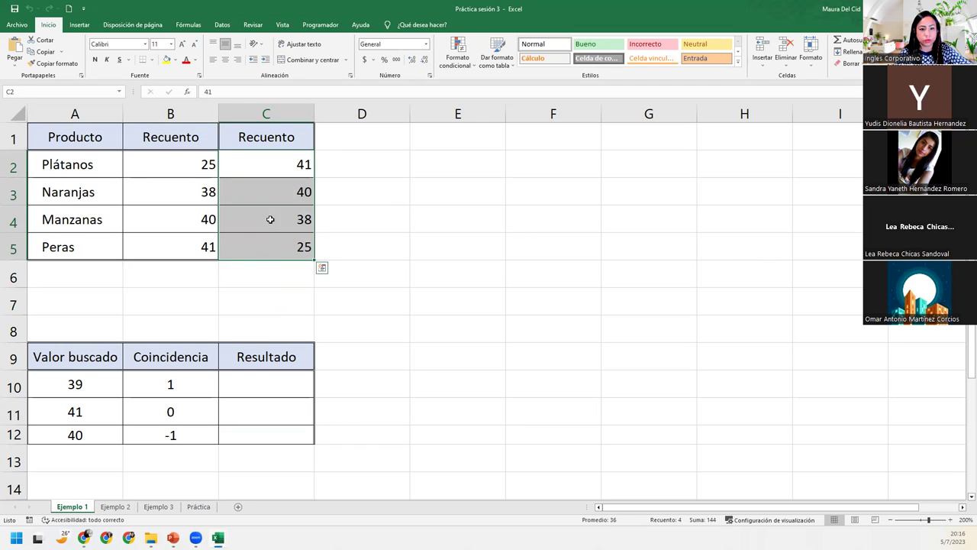
pyautogui.click(252, 386)
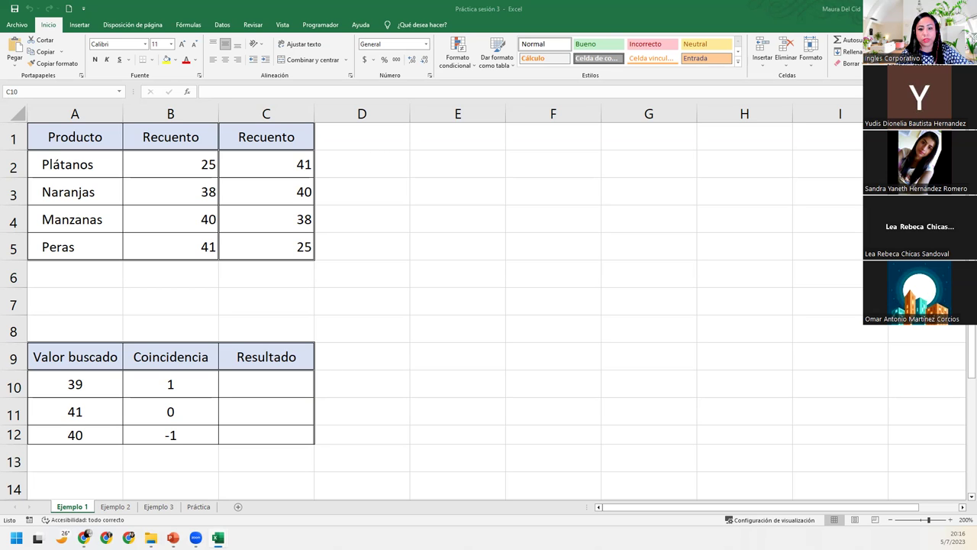
pyautogui.scroll(-1, 488, 305)
pyautogui.scroll(1, 489, 305)
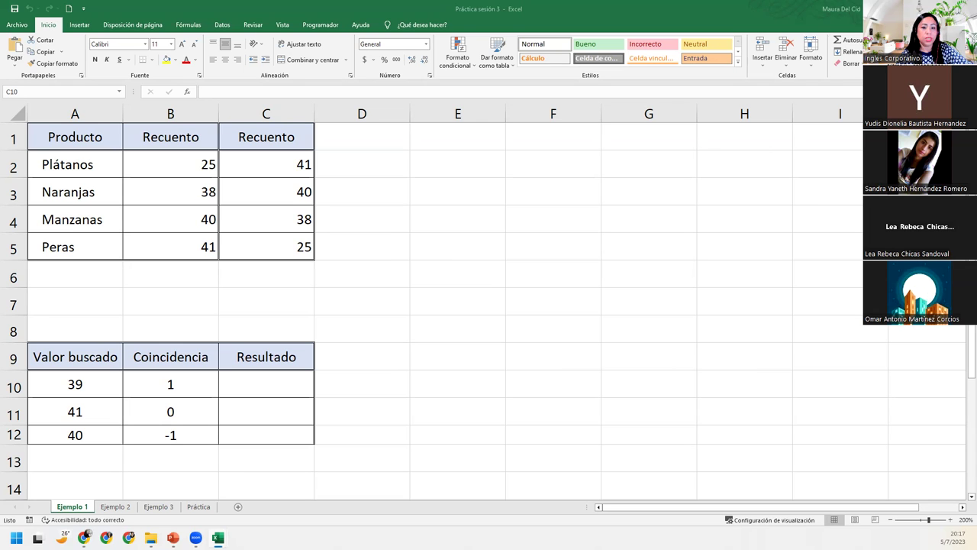
pyautogui.click(284, 383)
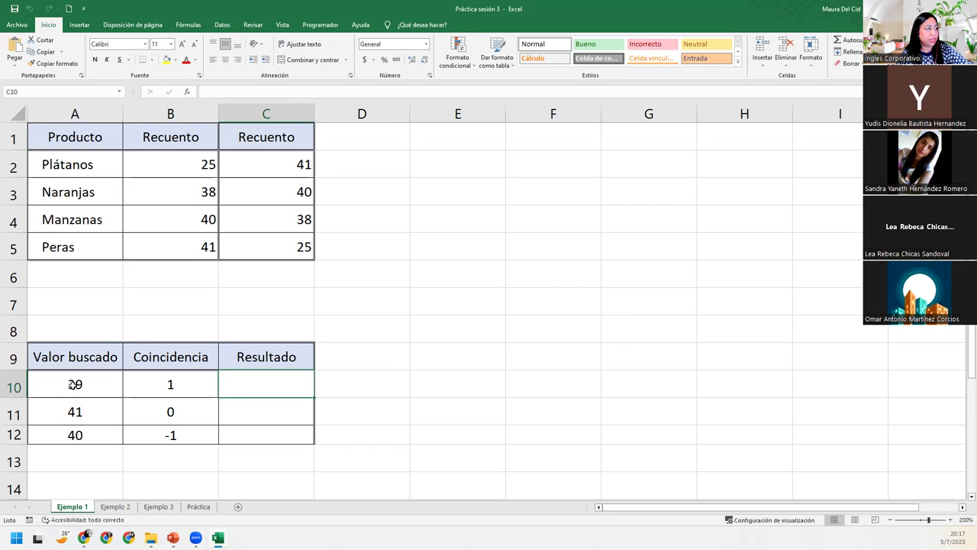
pyautogui.moveTo(163, 165); pyautogui.dragTo(173, 252)
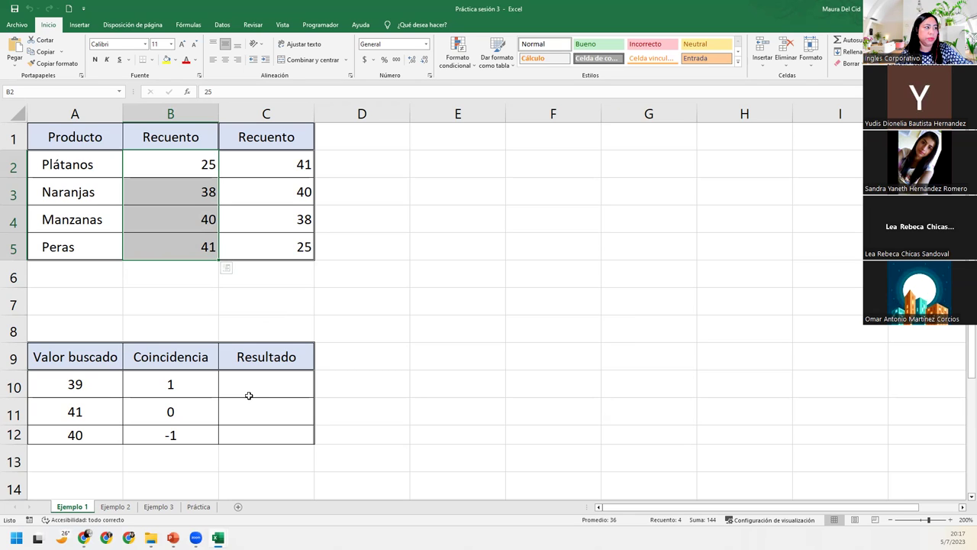
pyautogui.click(79, 390)
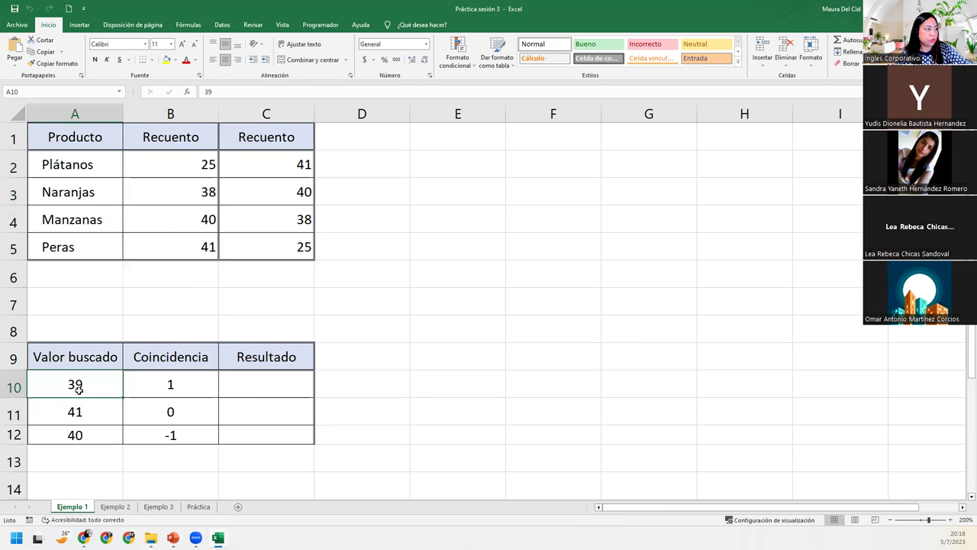
pyautogui.moveTo(185, 160); pyautogui.dragTo(185, 247)
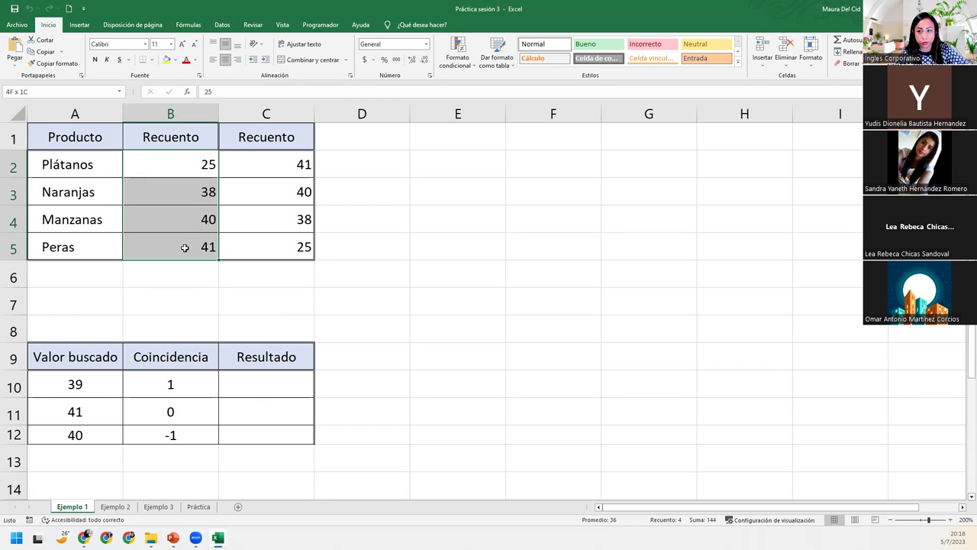
pyautogui.moveTo(185, 248); pyautogui.dragTo(185, 248)
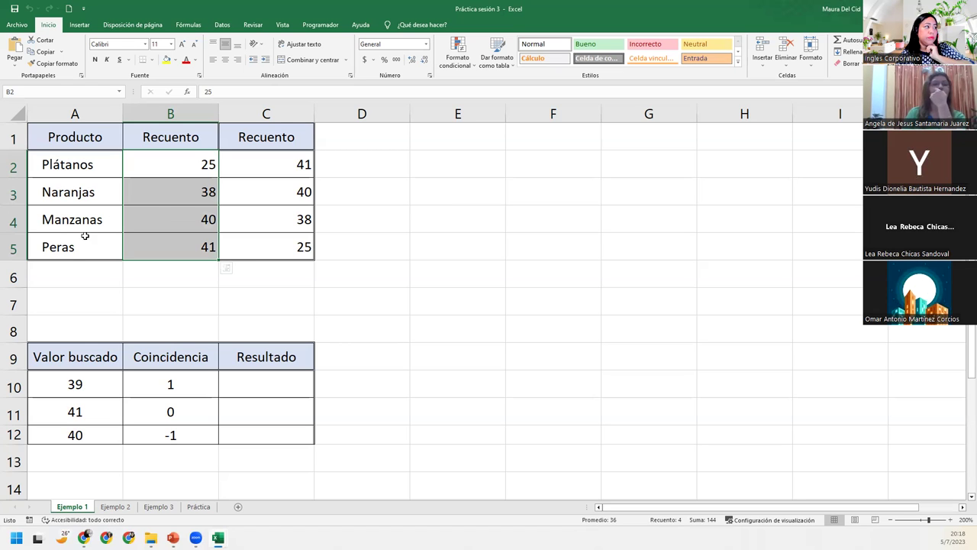
pyautogui.click(158, 190)
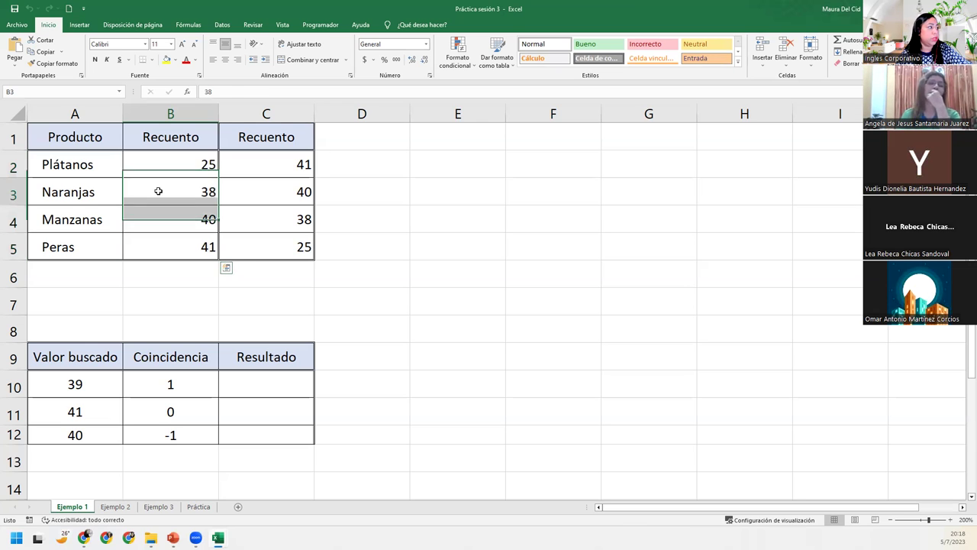
pyautogui.click(63, 191)
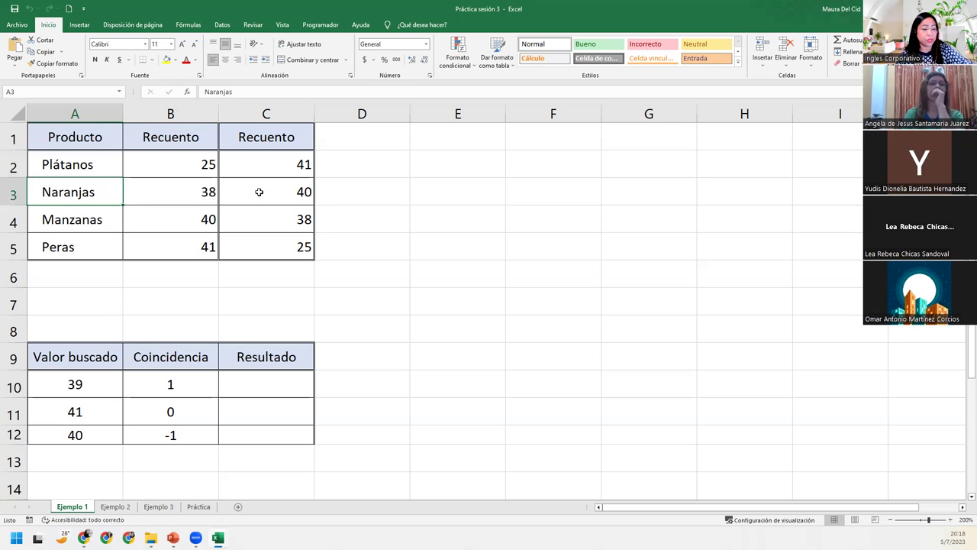
pyautogui.moveTo(210, 162); pyautogui.dragTo(209, 247)
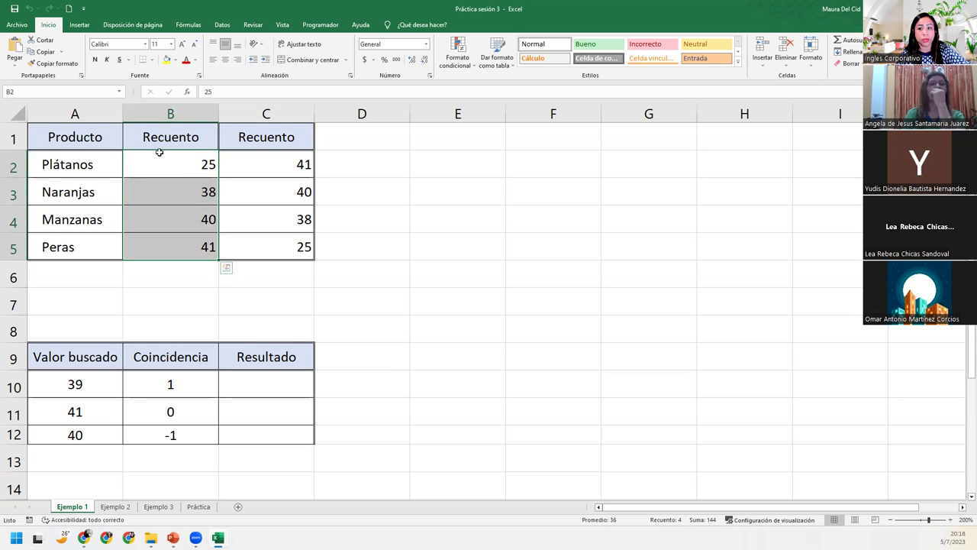
pyautogui.moveTo(159, 152); pyautogui.dragTo(163, 236)
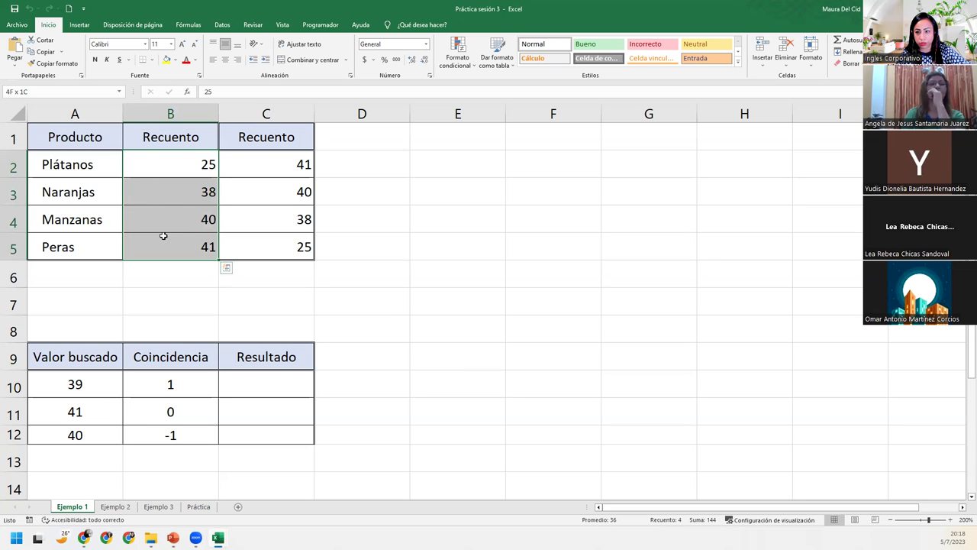
pyautogui.click(8, 162)
pyautogui.moveTo(9, 162); pyautogui.dragTo(9, 245)
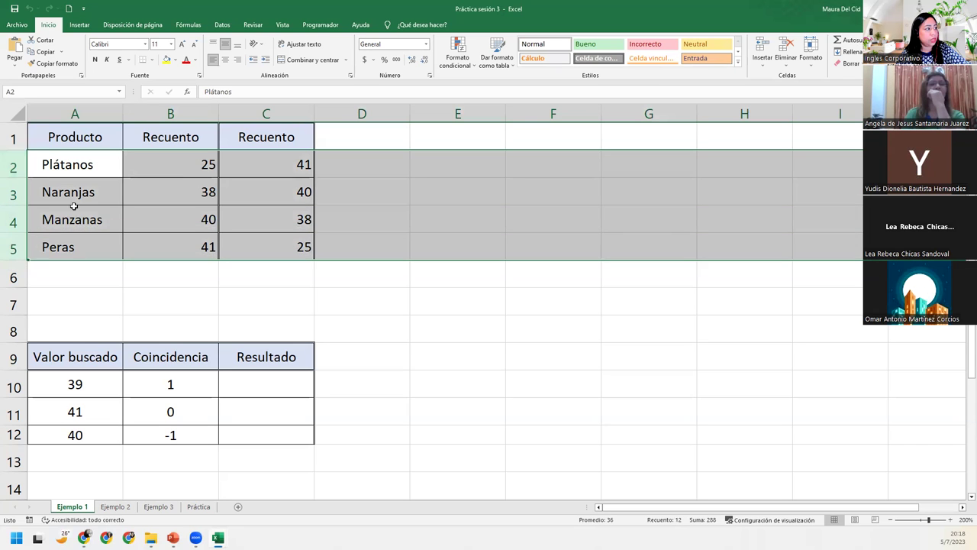
pyautogui.click(162, 166)
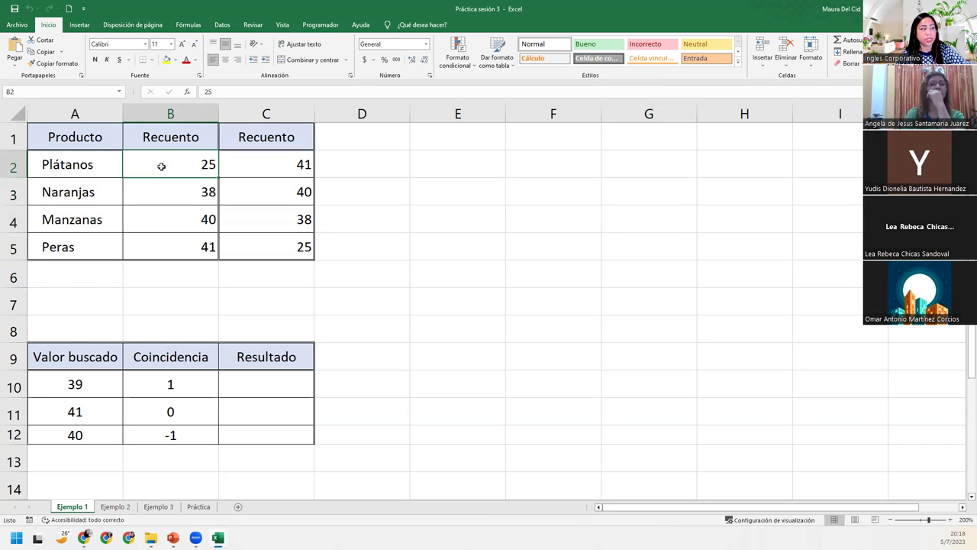
pyautogui.moveTo(162, 166); pyautogui.dragTo(167, 243)
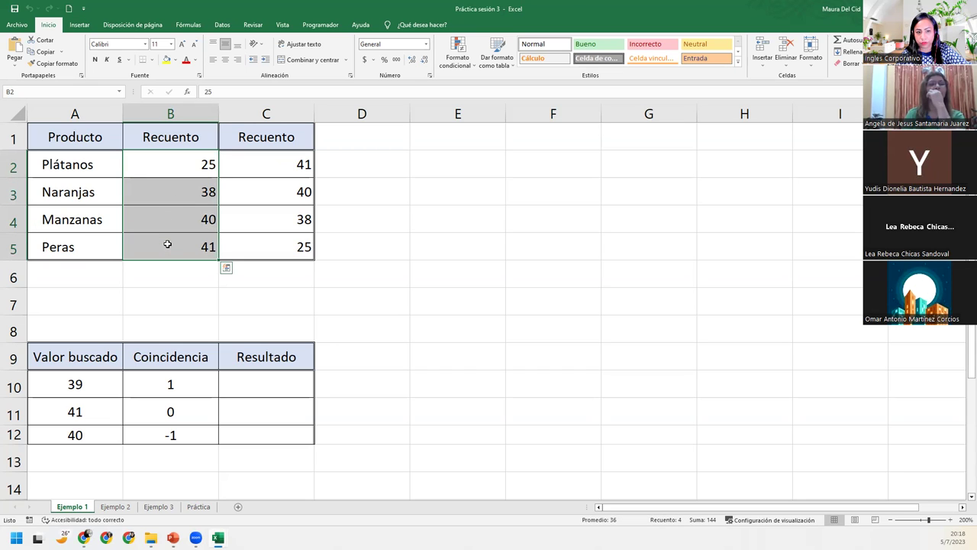
pyautogui.click(259, 381)
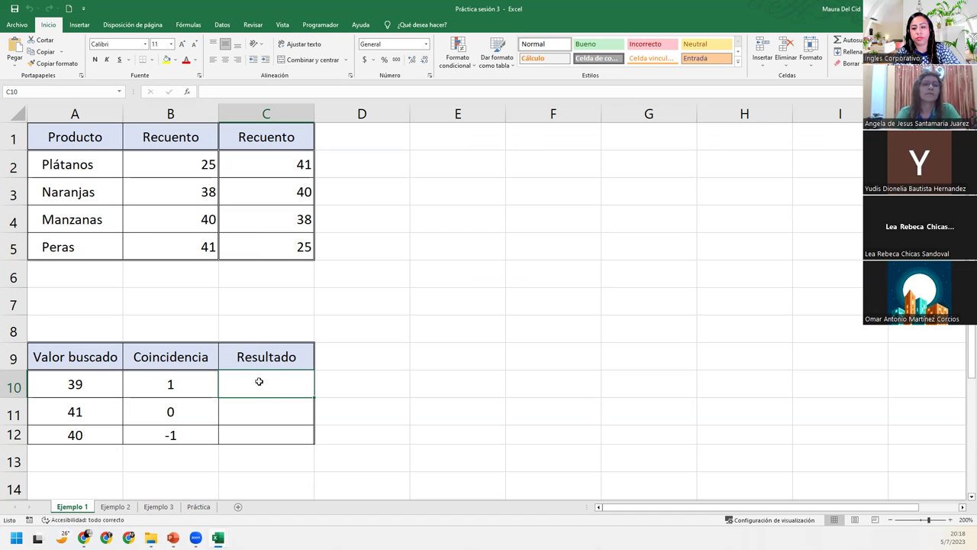
# Step: Start the formula =COINCIDIR(A10; in C10, using A10 as the lookup value
pyautogui.write('=co')
pyautogui.write('in')
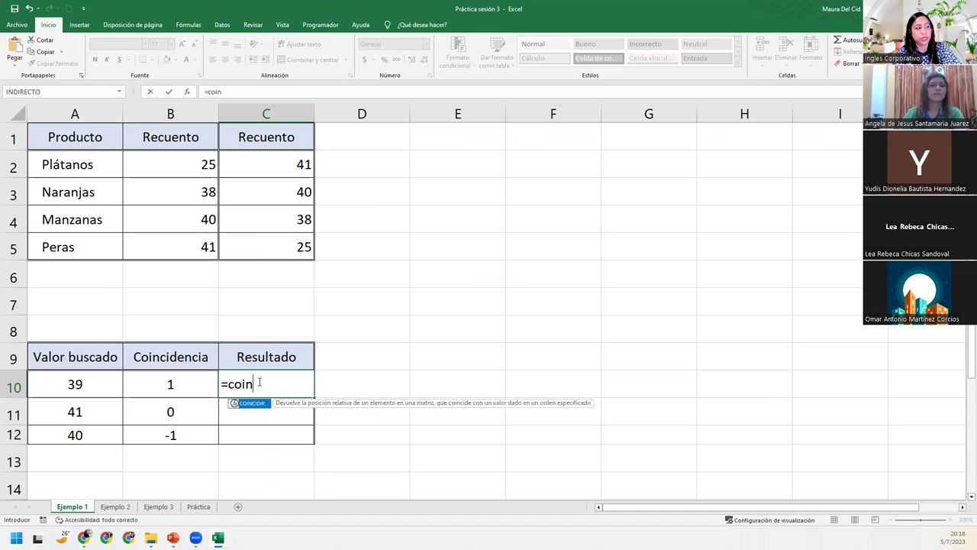
pyautogui.press('Tab')
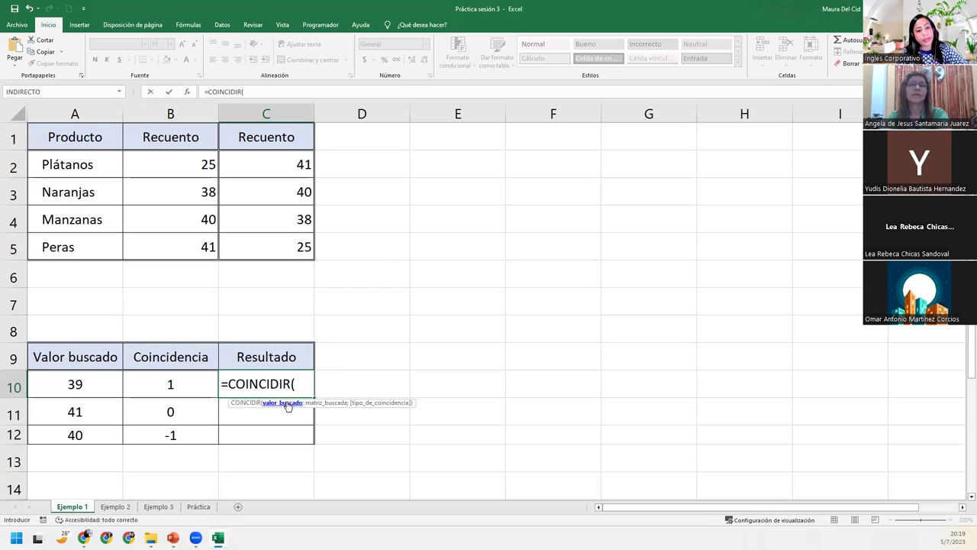
pyautogui.click(60, 388)
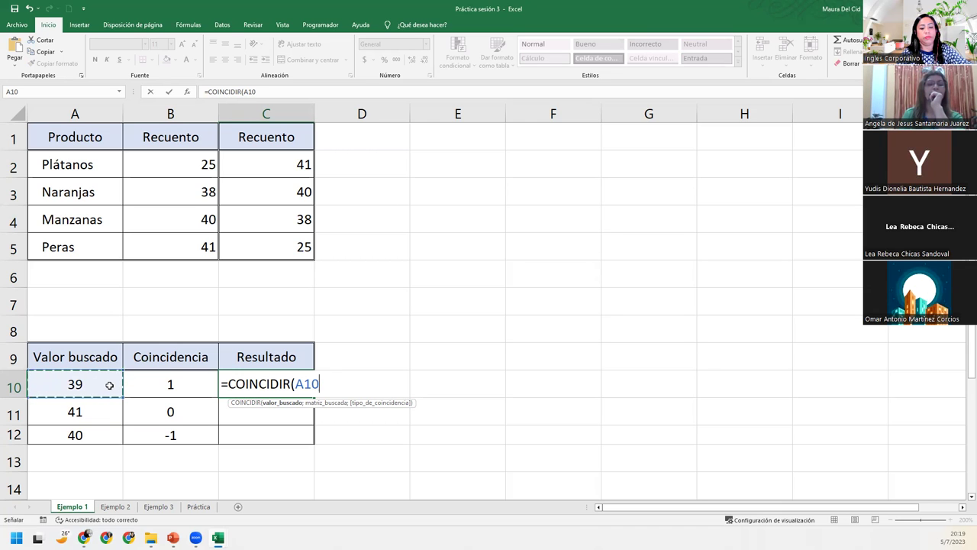
pyautogui.write(';')
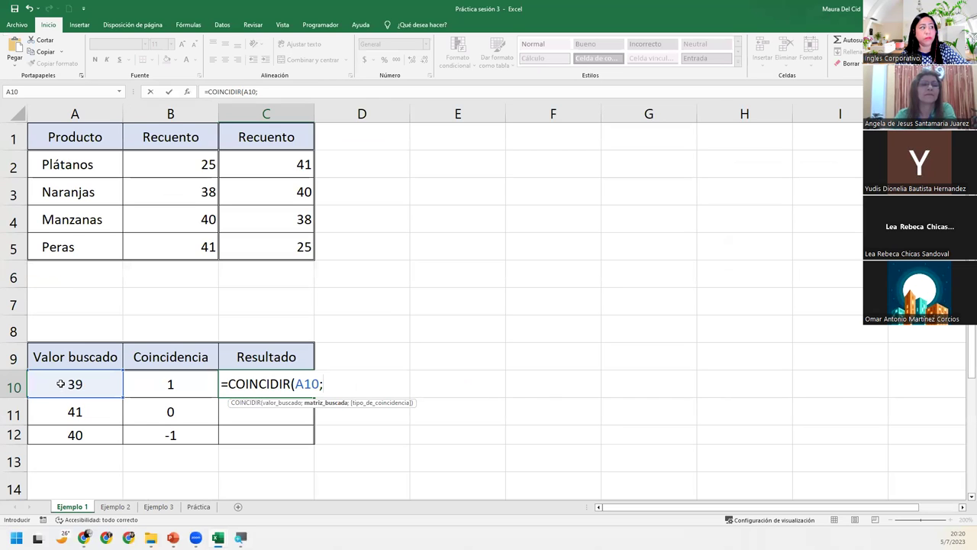
# Step: Add B2:B5 as the lookup range and match type 1 to the C10 formula
pyautogui.moveTo(151, 154); pyautogui.dragTo(166, 242)
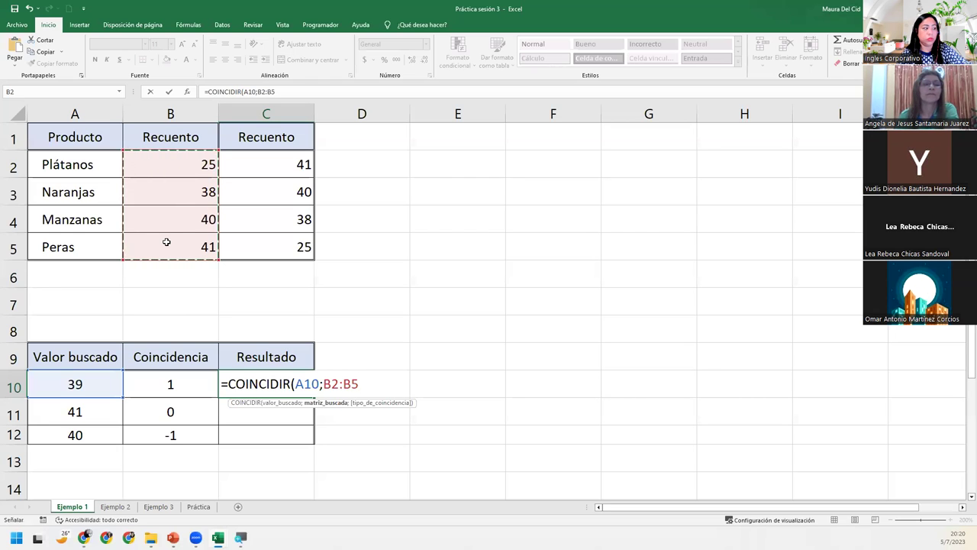
pyautogui.write(';')
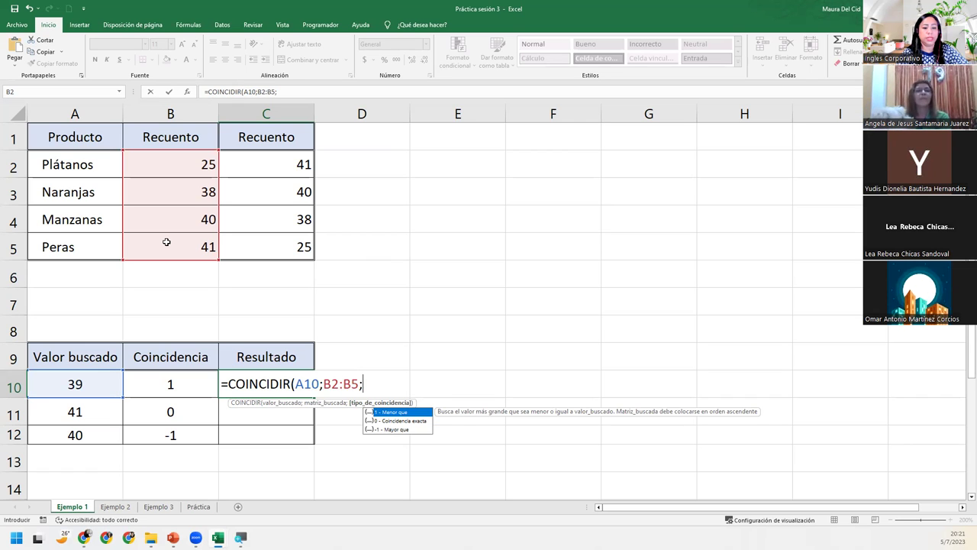
pyautogui.write('1')
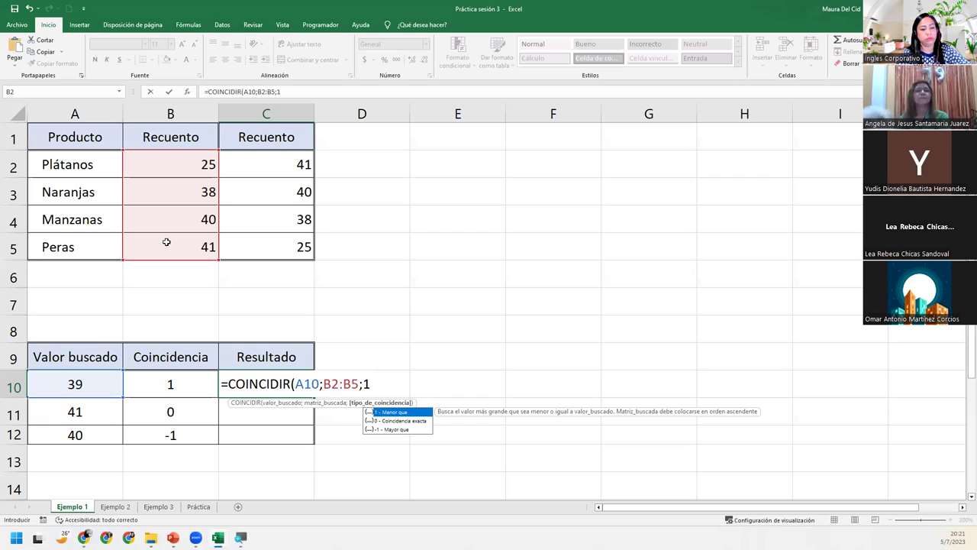
pyautogui.write(')')
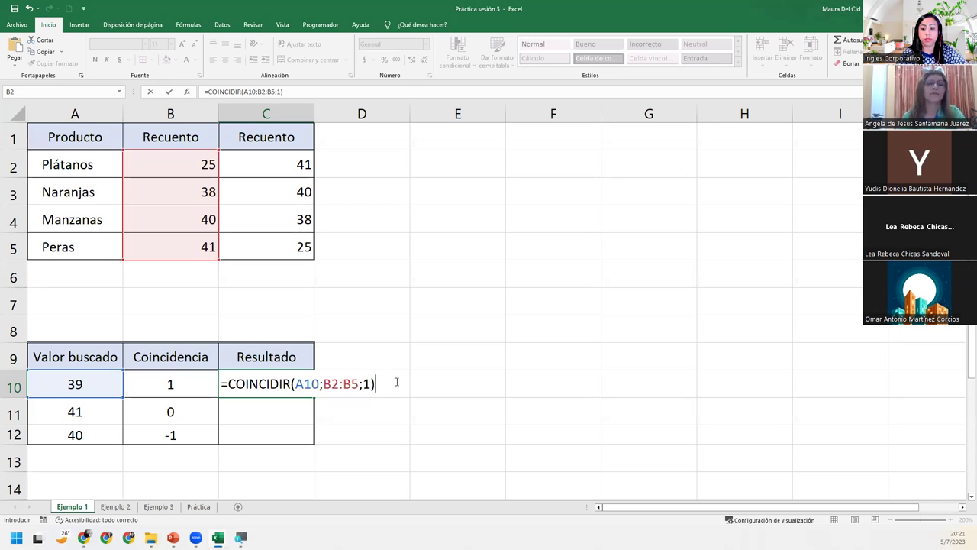
pyautogui.press('Return')
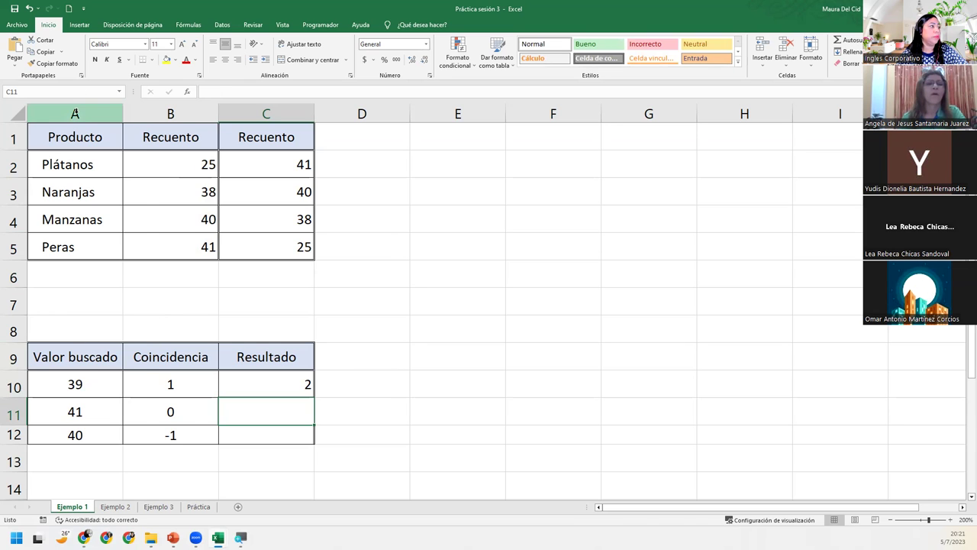
pyautogui.rightClick(75, 113)
pyautogui.press('Escape')
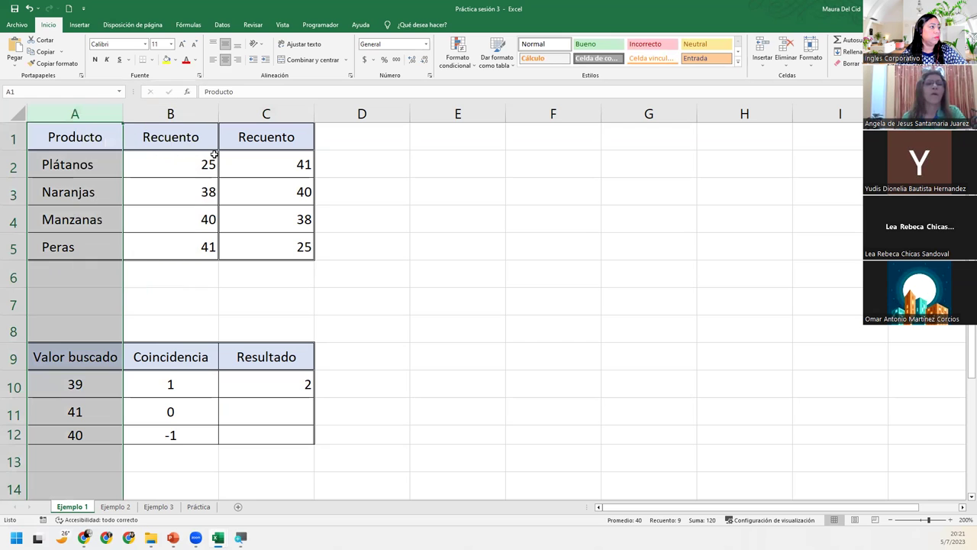
pyautogui.click(185, 162)
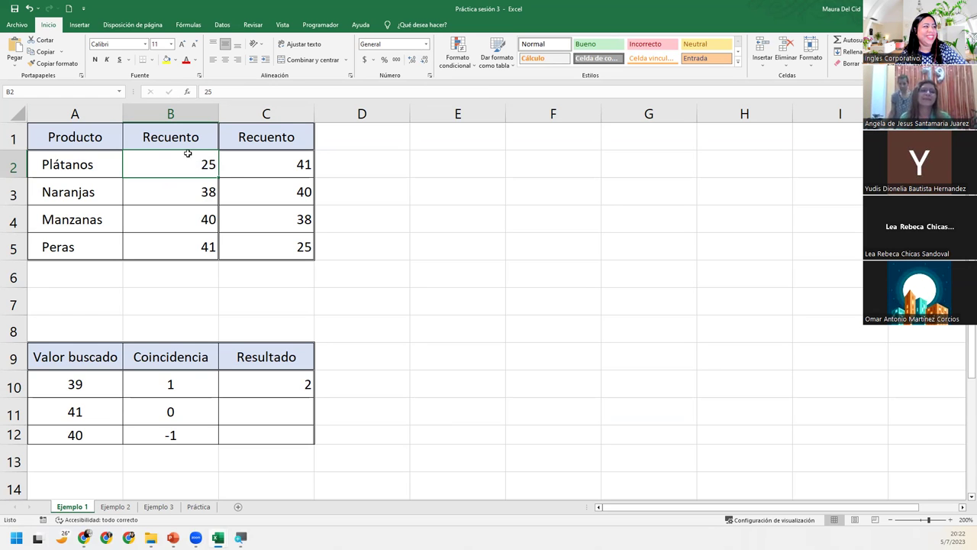
pyautogui.moveTo(181, 201); pyautogui.dragTo(184, 242)
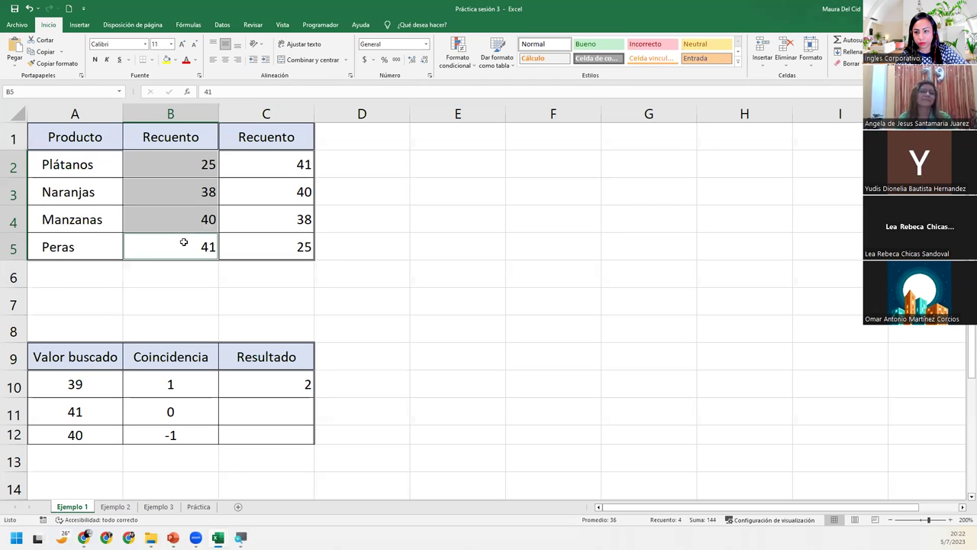
pyautogui.click(294, 384)
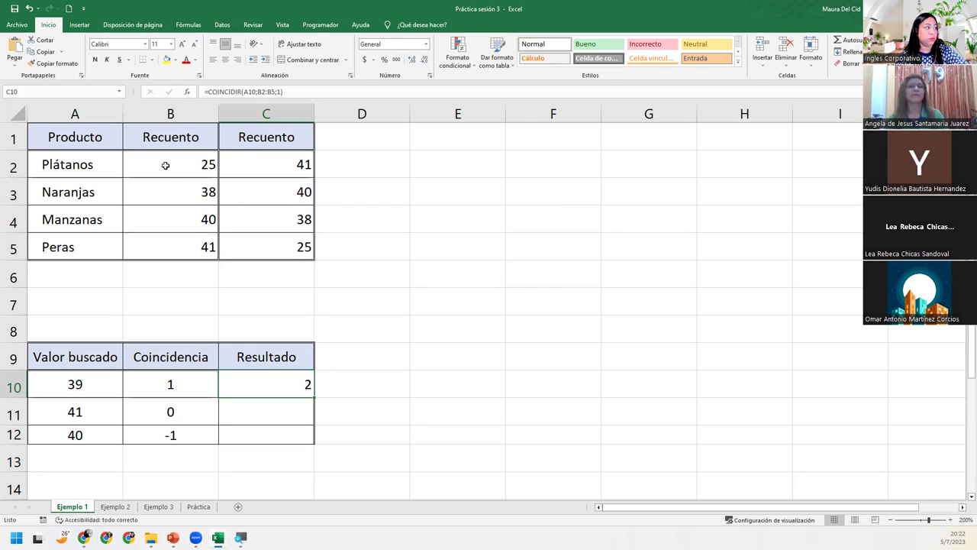
pyautogui.moveTo(168, 164); pyautogui.dragTo(176, 250)
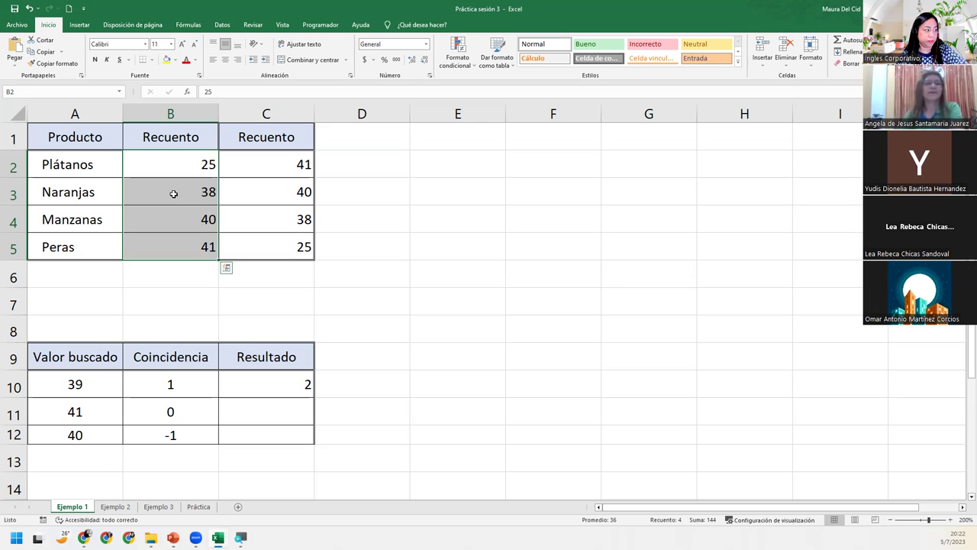
pyautogui.click(253, 410)
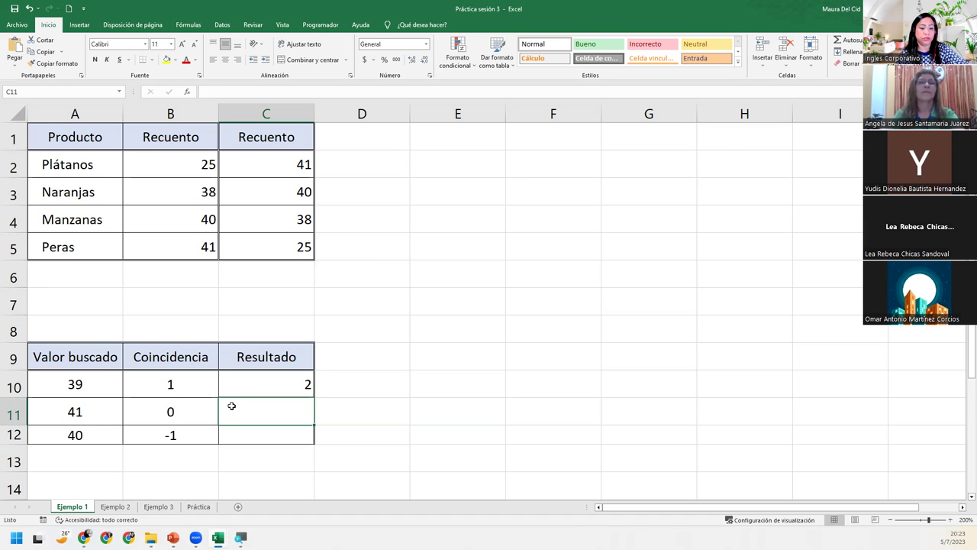
# Step: Enter =COINCIDIR(A11;B2:B5;0) in C11 so it returns 4 for the value 41
pyautogui.write('=coin')
pyautogui.press('Tab')
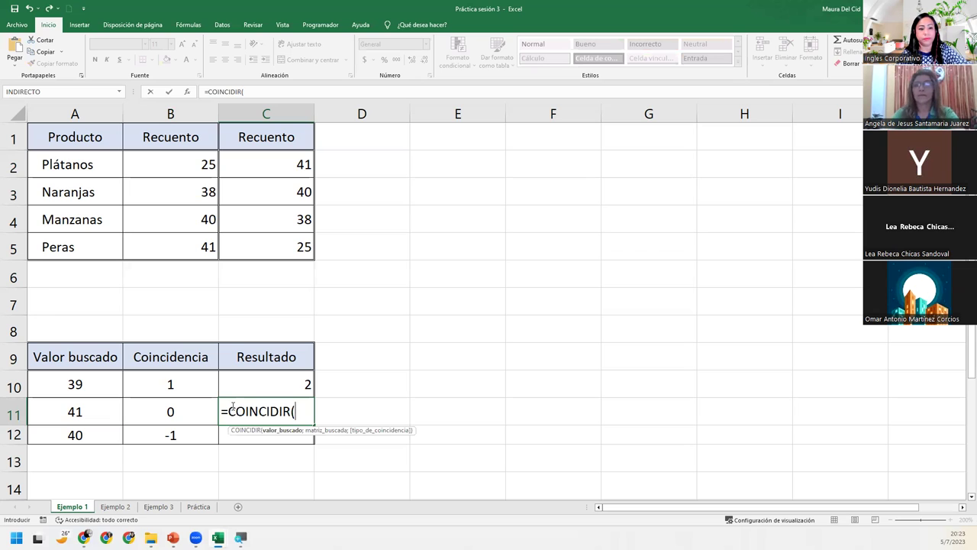
pyautogui.click(55, 415)
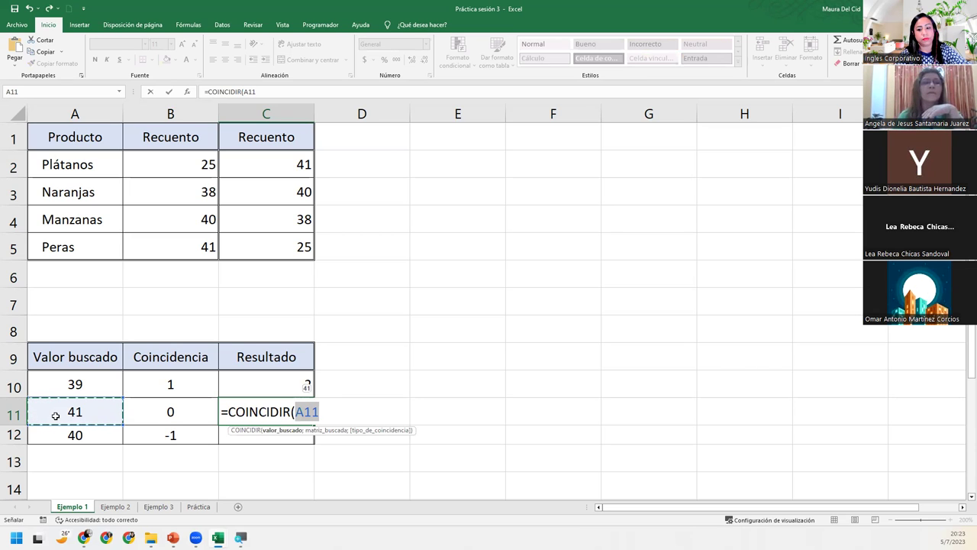
pyautogui.write(';')
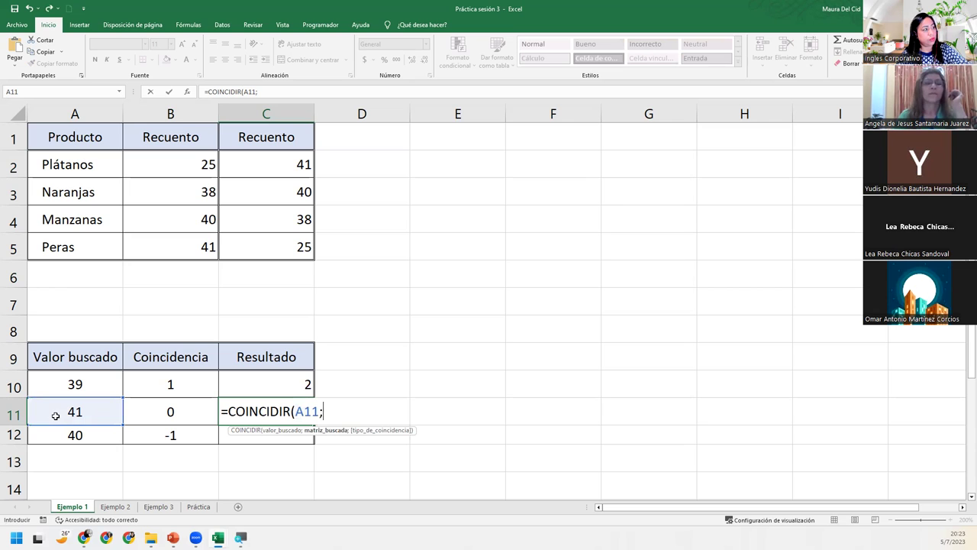
pyautogui.moveTo(189, 159); pyautogui.dragTo(188, 232)
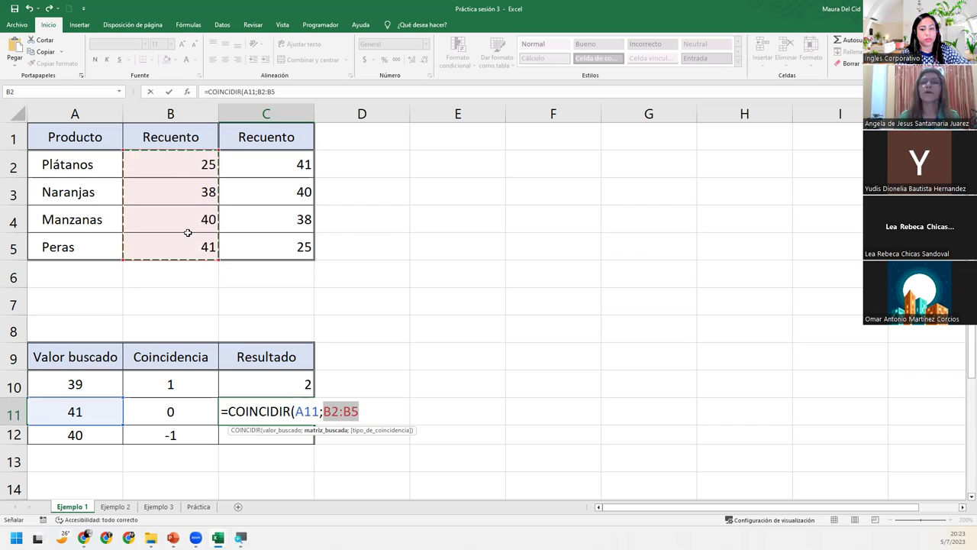
pyautogui.write(';')
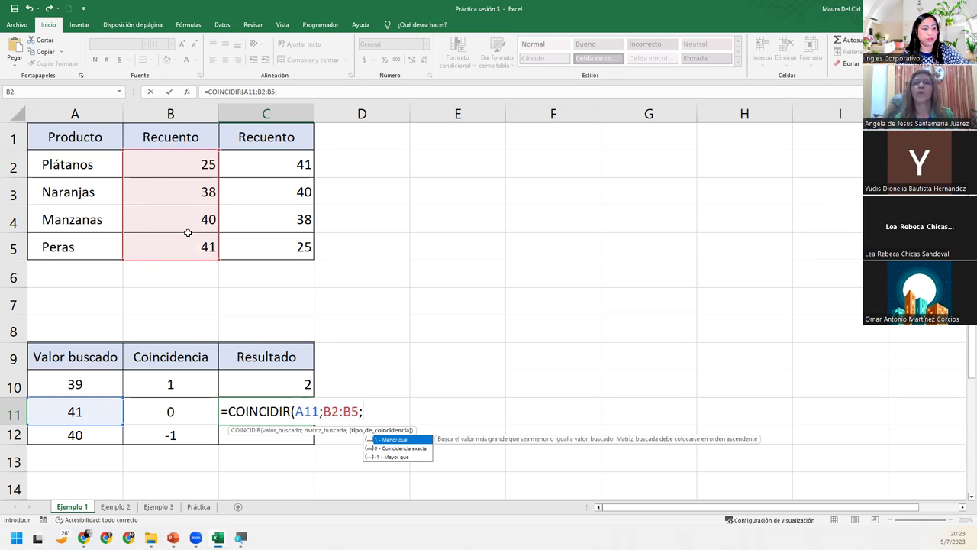
pyautogui.write('0')
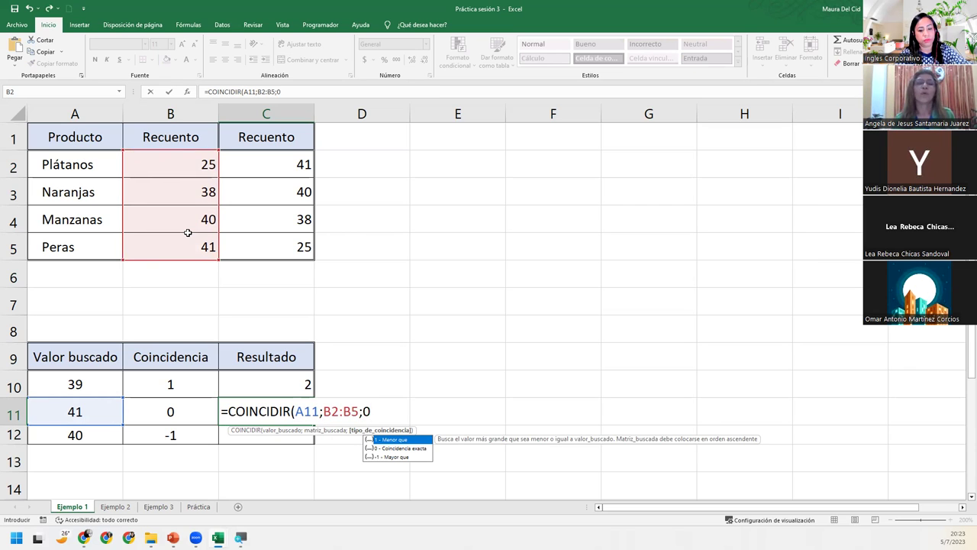
pyautogui.write(')')
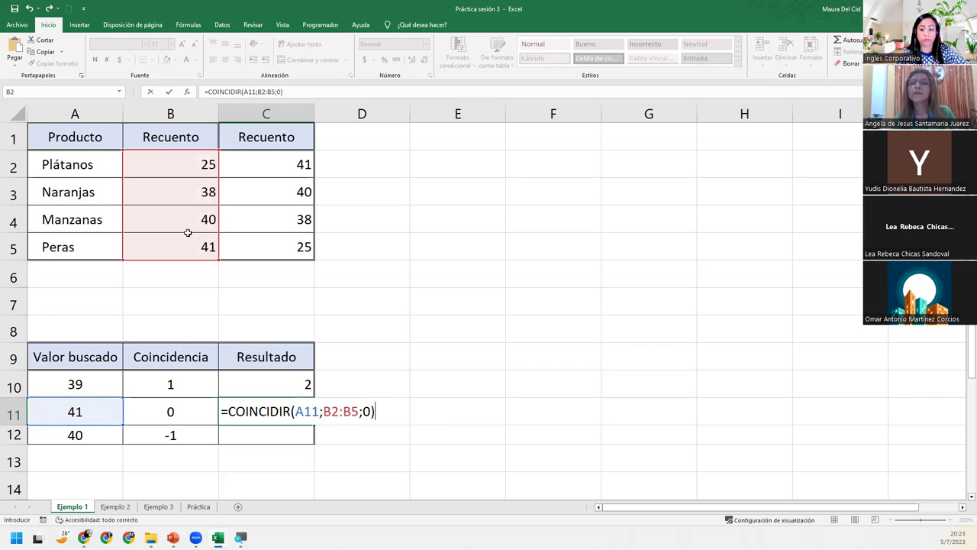
pyautogui.press('Return')
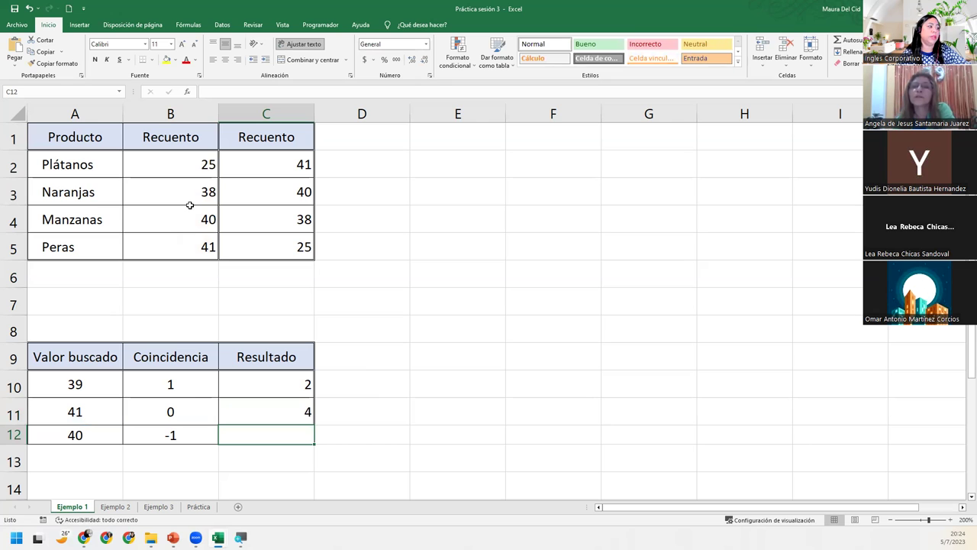
pyautogui.click(292, 412)
pyautogui.doubleClick(293, 412)
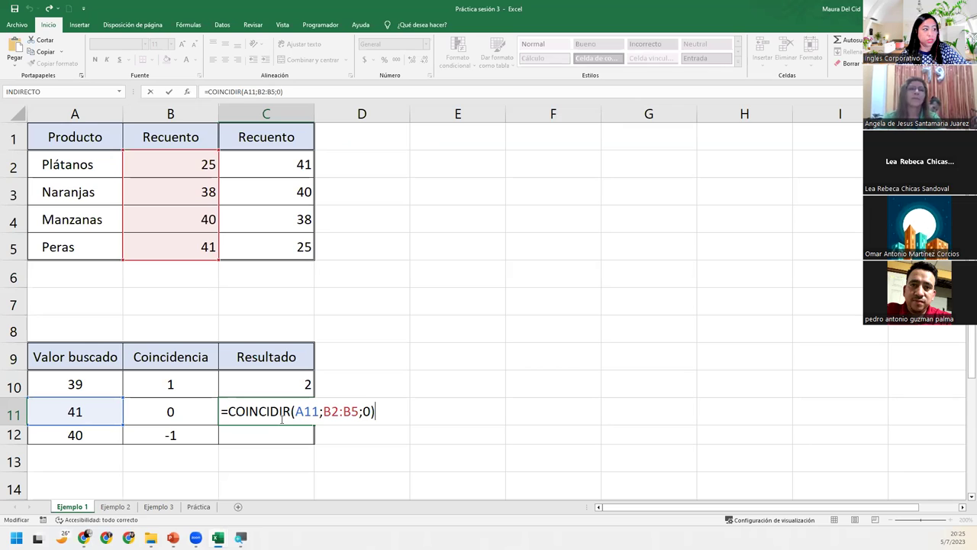
pyautogui.press('Return')
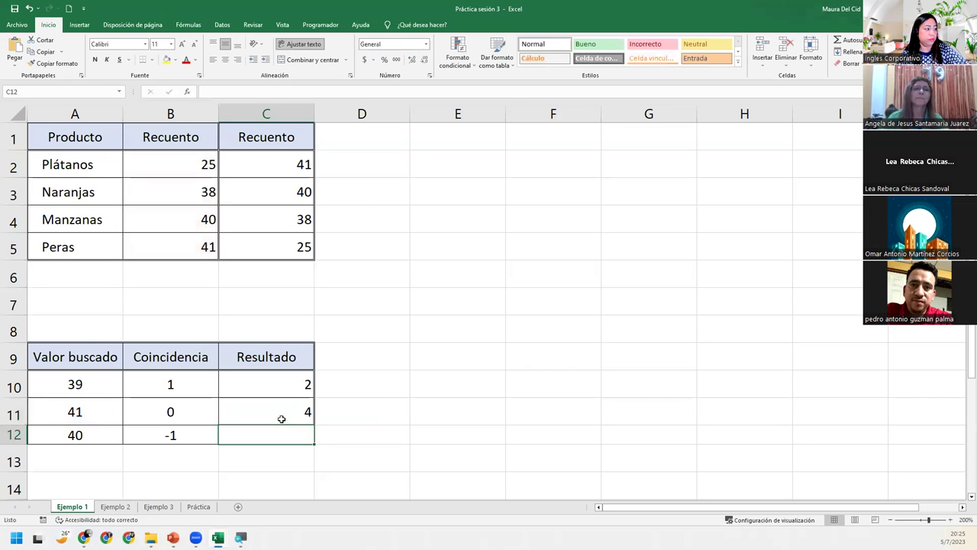
pyautogui.click(281, 416)
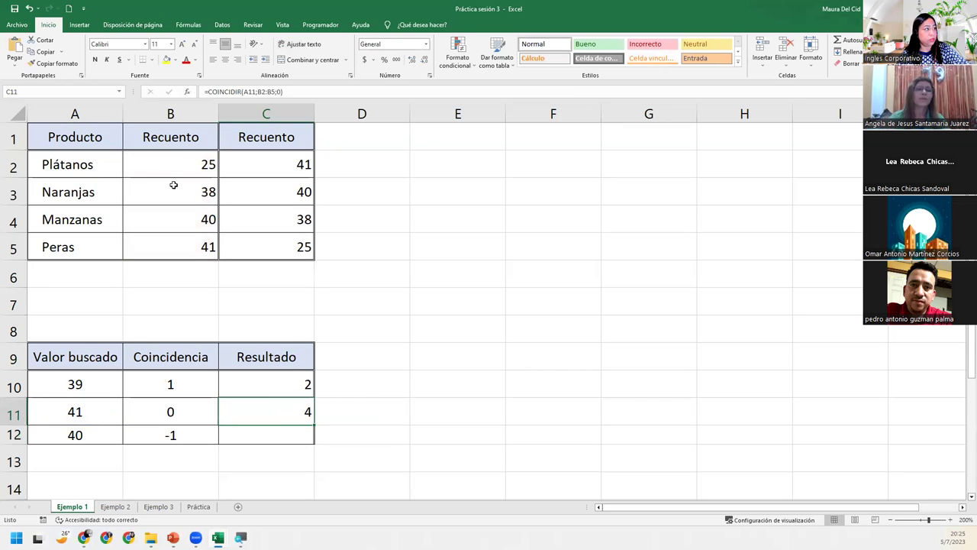
pyautogui.click(173, 183)
pyautogui.click(181, 159)
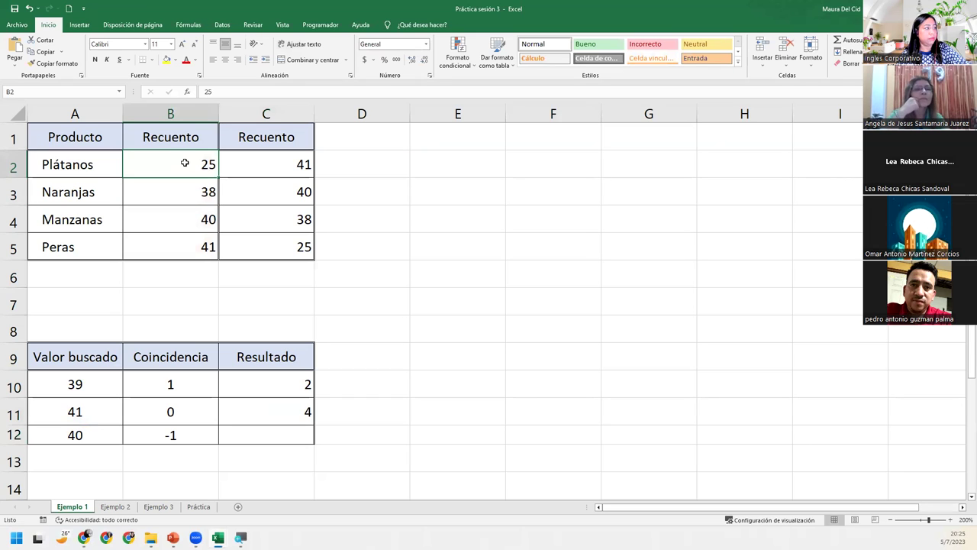
pyautogui.write('41')
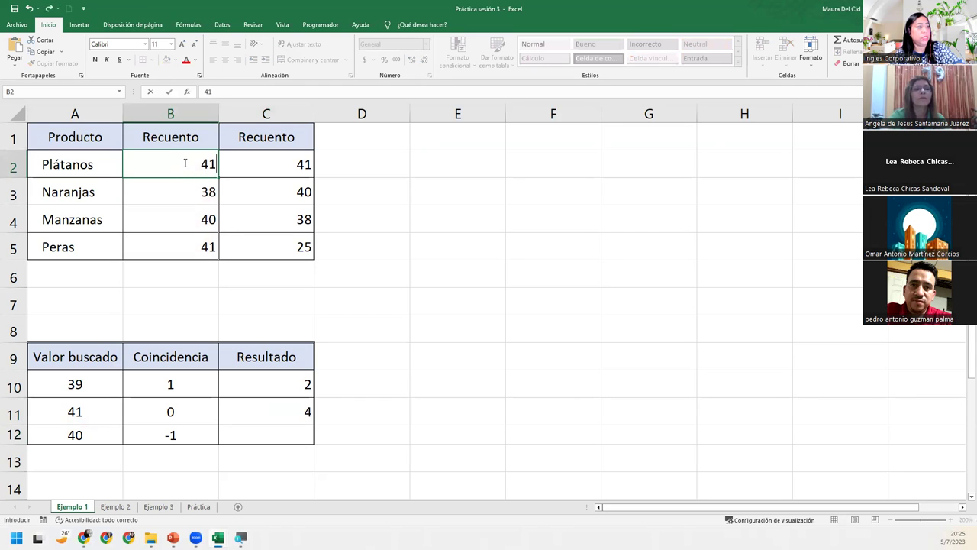
pyautogui.press('Return')
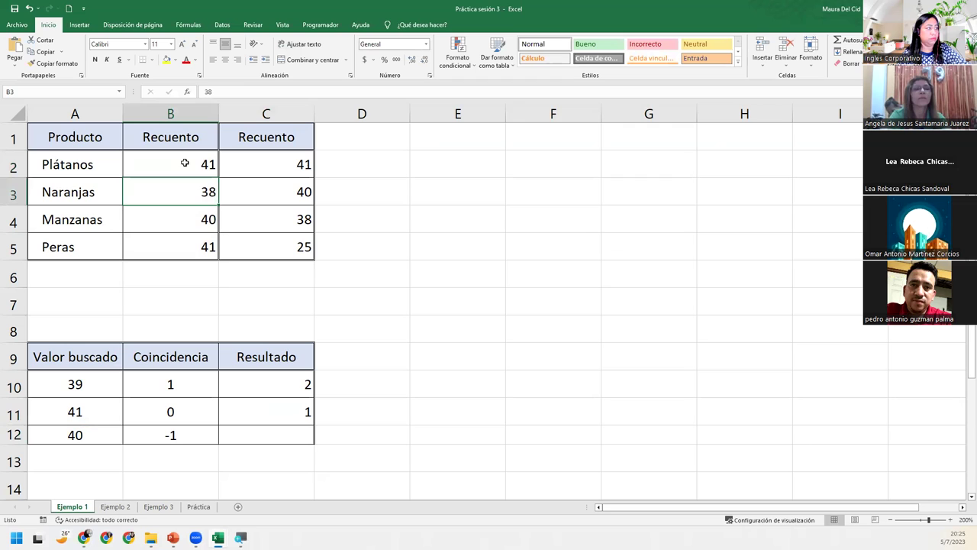
pyautogui.click(293, 411)
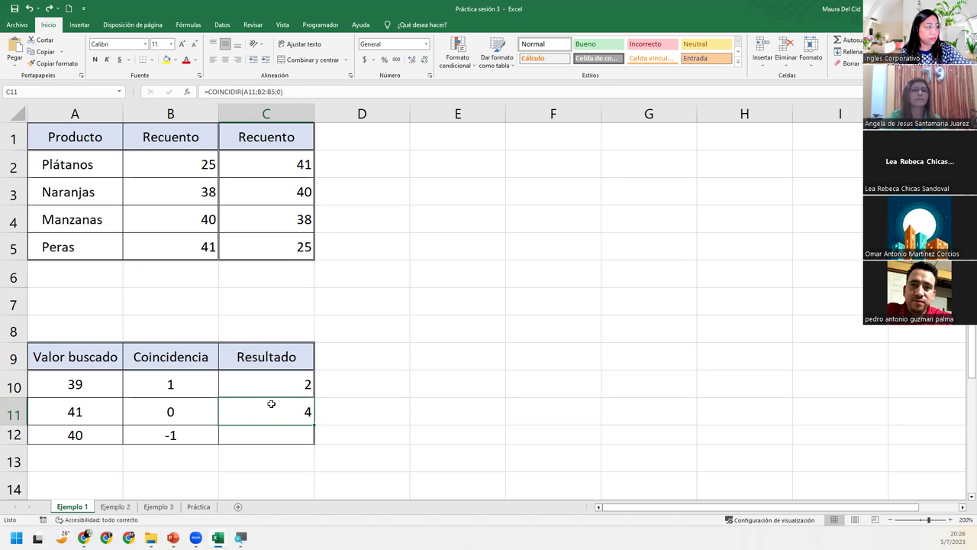
pyautogui.click(274, 379)
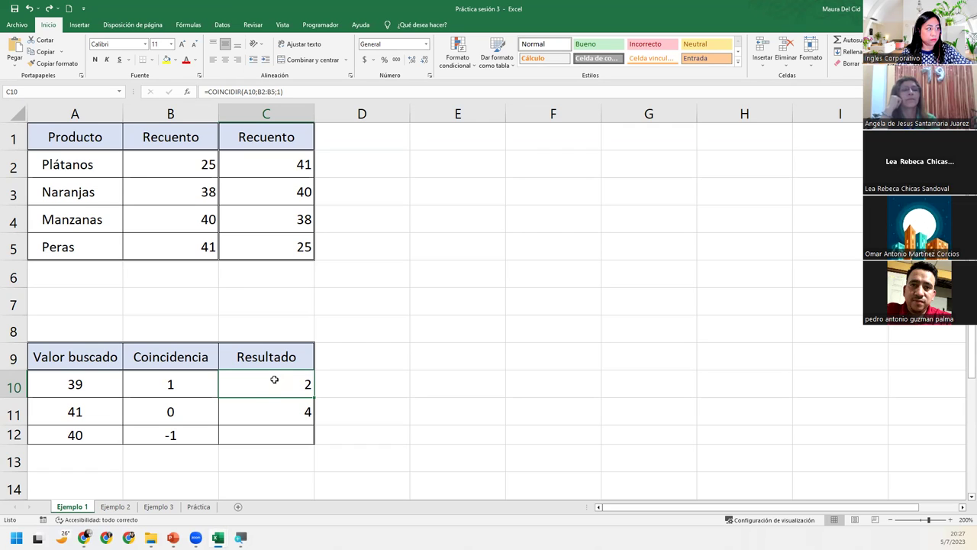
pyautogui.click(262, 415)
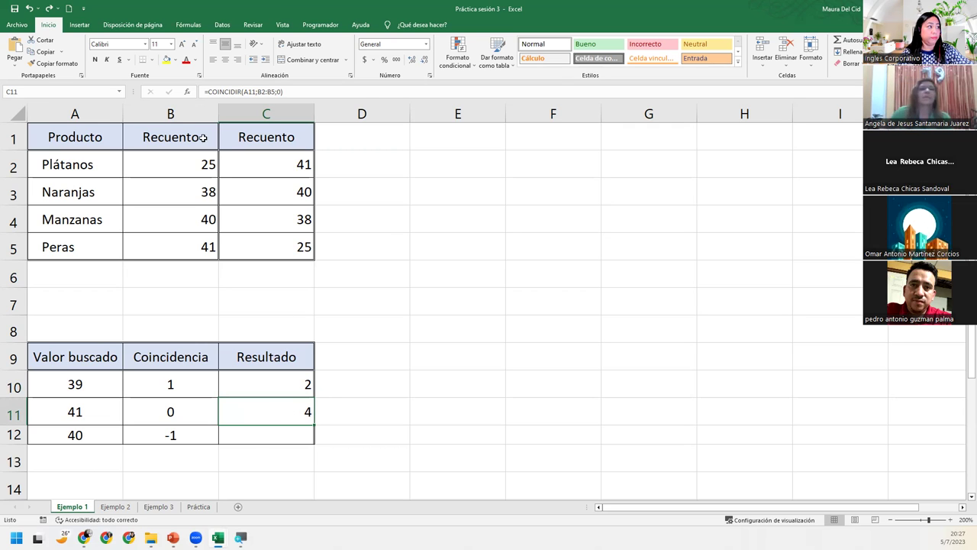
# Step: Copy the Recuento values 25, 38, 40, 41 from B2:B5 into F2:F5
pyautogui.click(12, 164)
pyautogui.moveTo(7, 231); pyautogui.dragTo(8, 252)
pyautogui.click(157, 159)
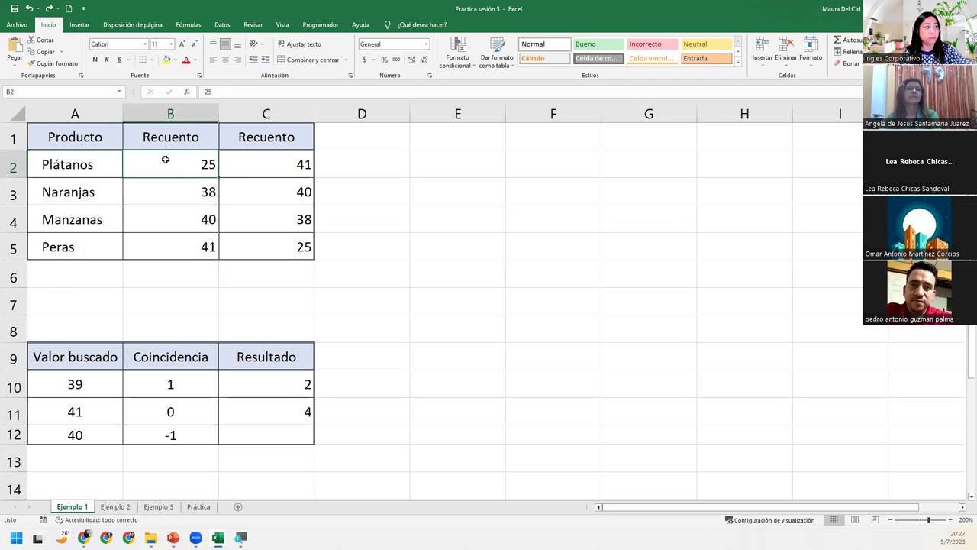
pyautogui.moveTo(194, 163); pyautogui.dragTo(186, 241)
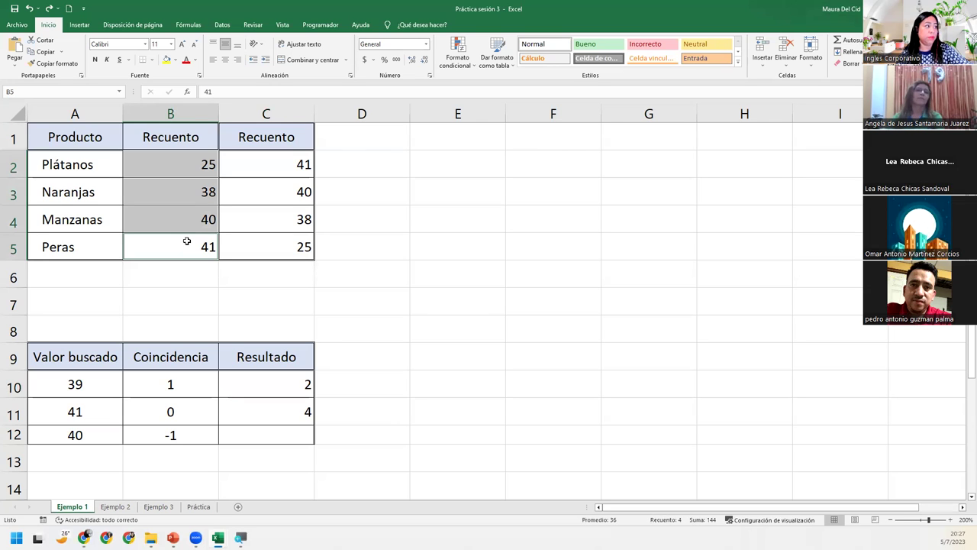
pyautogui.moveTo(192, 167); pyautogui.dragTo(197, 245)
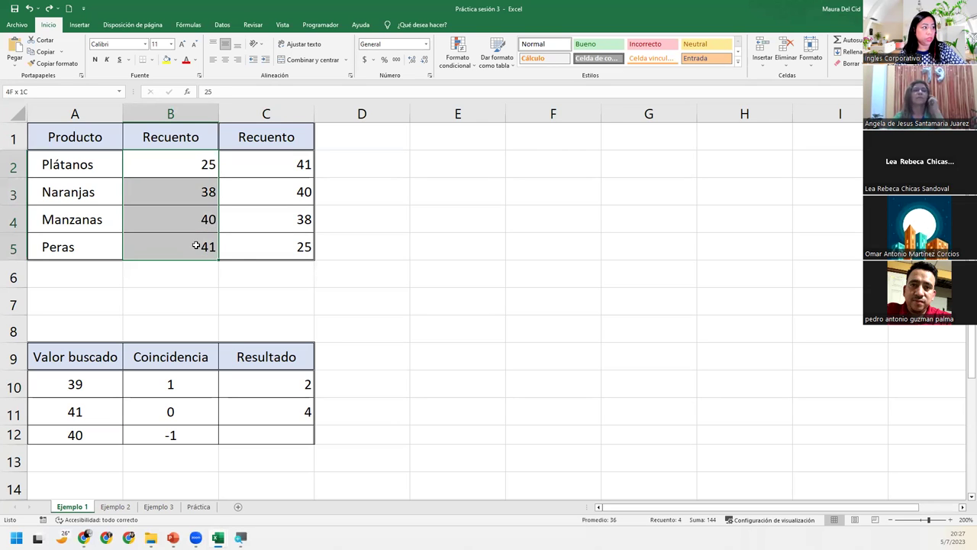
pyautogui.hotkey('ctrl', 'c')
pyautogui.click(557, 173)
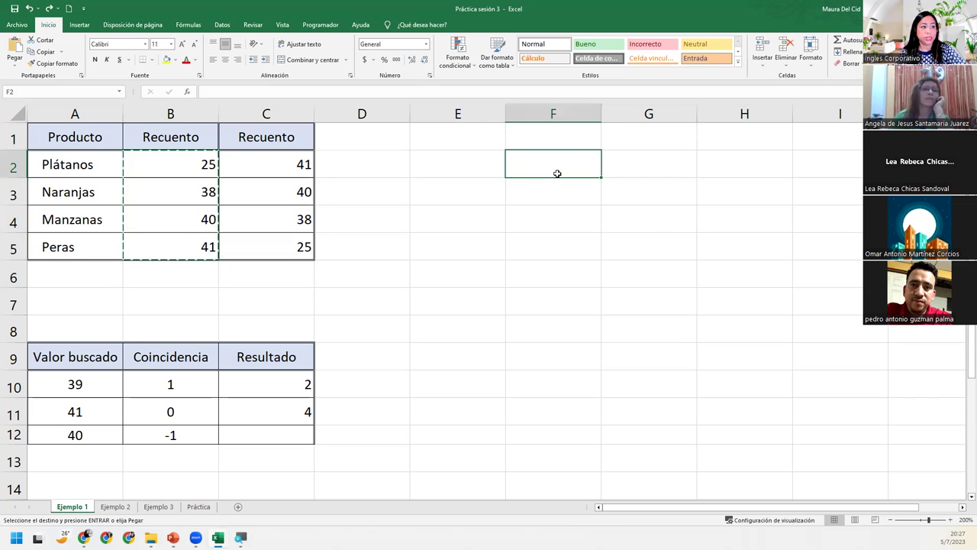
pyautogui.hotkey('ctrl', 'v')
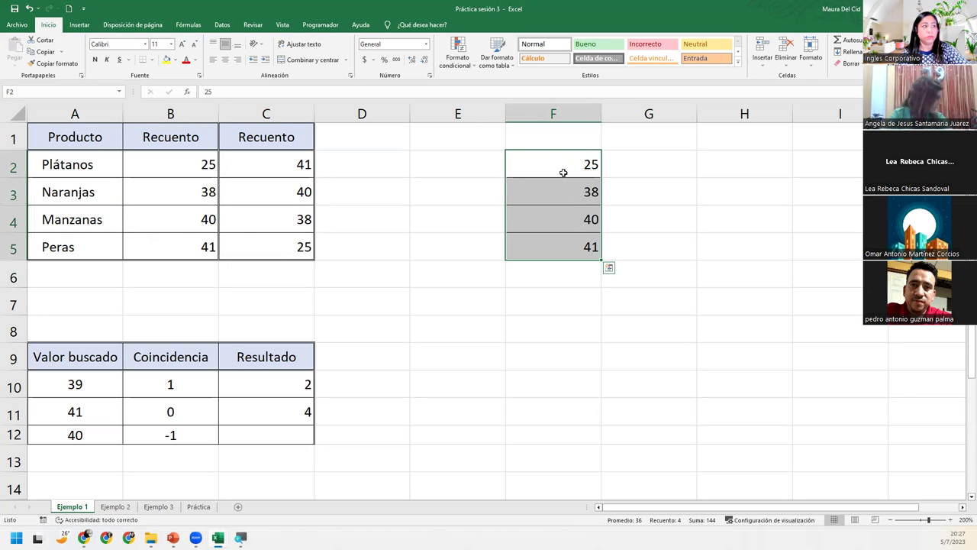
# Step: Change C10's formula to =COINCIDIR(A10;F2:F5;1), replacing B2:B5 with F2:F5
pyautogui.doubleClick(292, 384)
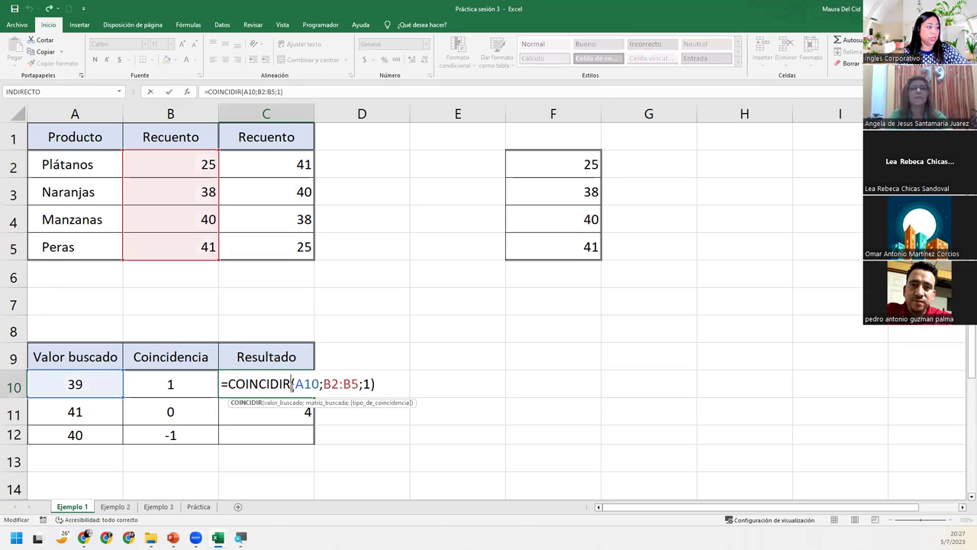
pyautogui.moveTo(323, 384); pyautogui.dragTo(360, 384)
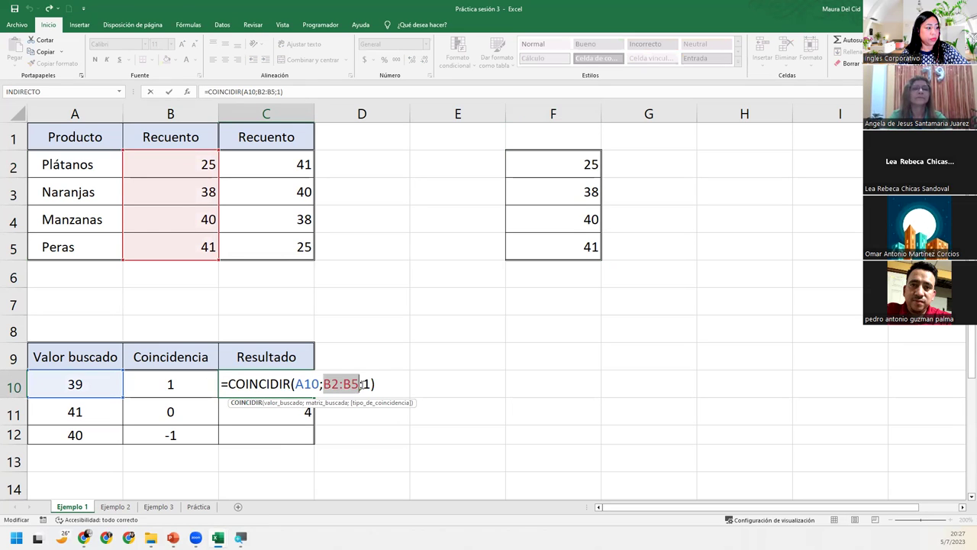
pyautogui.moveTo(572, 164); pyautogui.dragTo(573, 247)
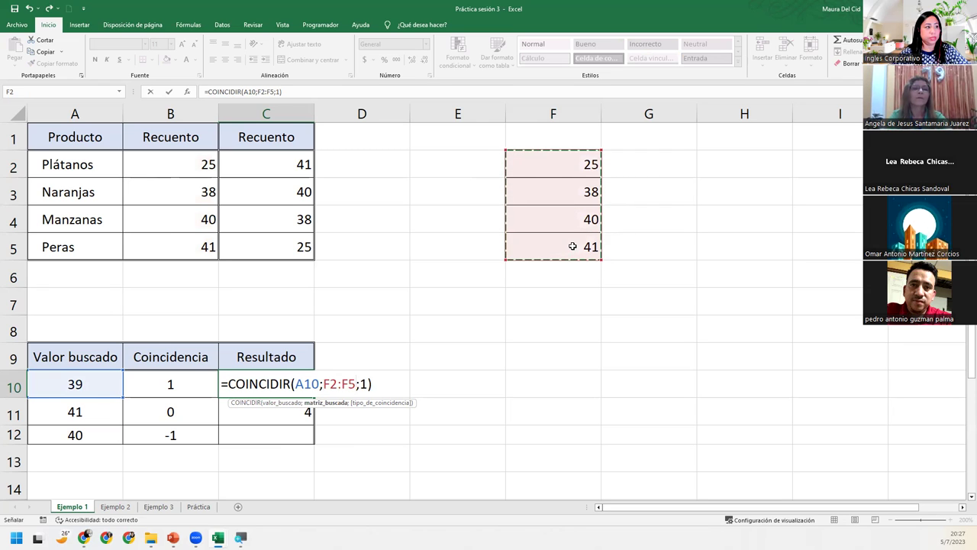
pyautogui.press('Return')
pyautogui.click(256, 386)
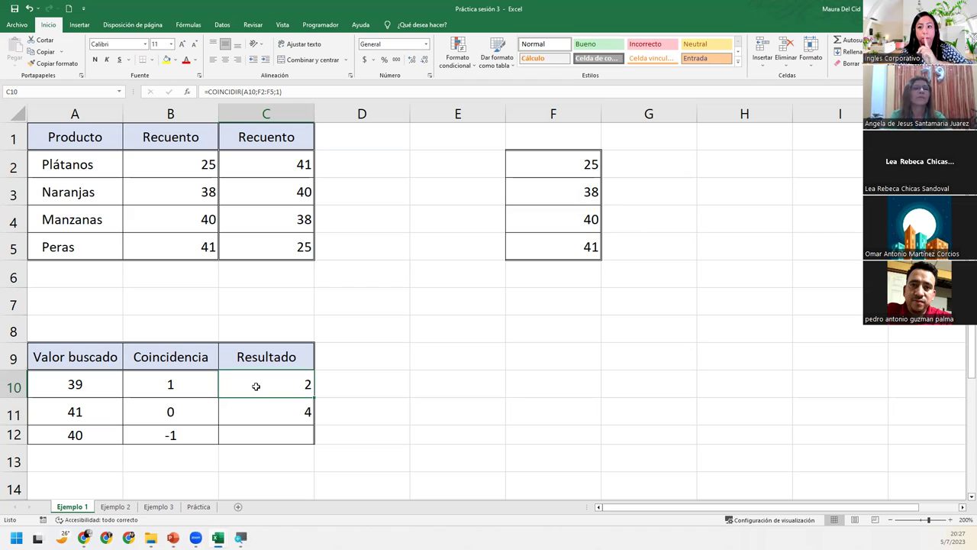
# Step: Enter the position numbers 1, 2, 3 and 4 in E2:E5 beside the Recuento values 25–41
pyautogui.click(480, 154)
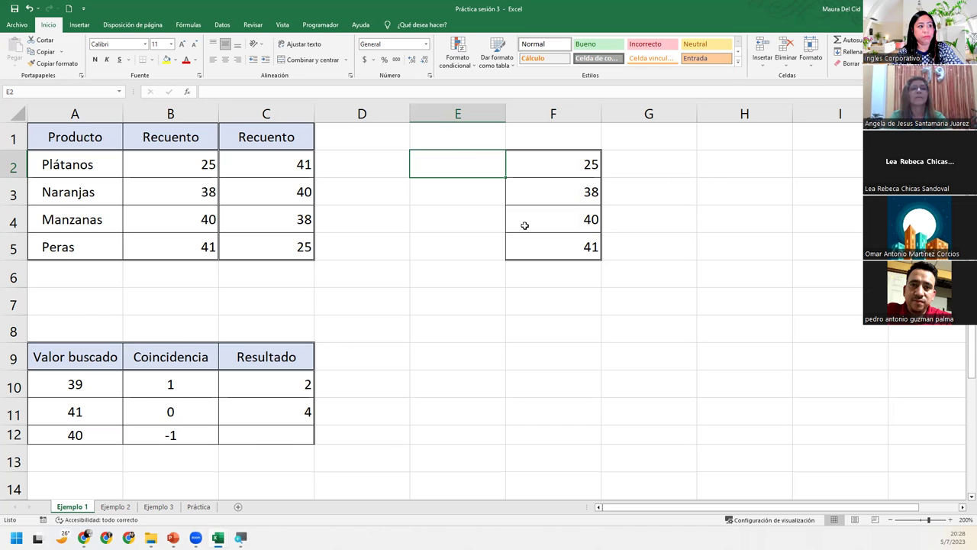
pyautogui.write('1')
pyautogui.press('Return')
pyautogui.write('2')
pyautogui.press('Return')
pyautogui.write('3')
pyautogui.press('Return')
pyautogui.write('4')
pyautogui.press('Return')
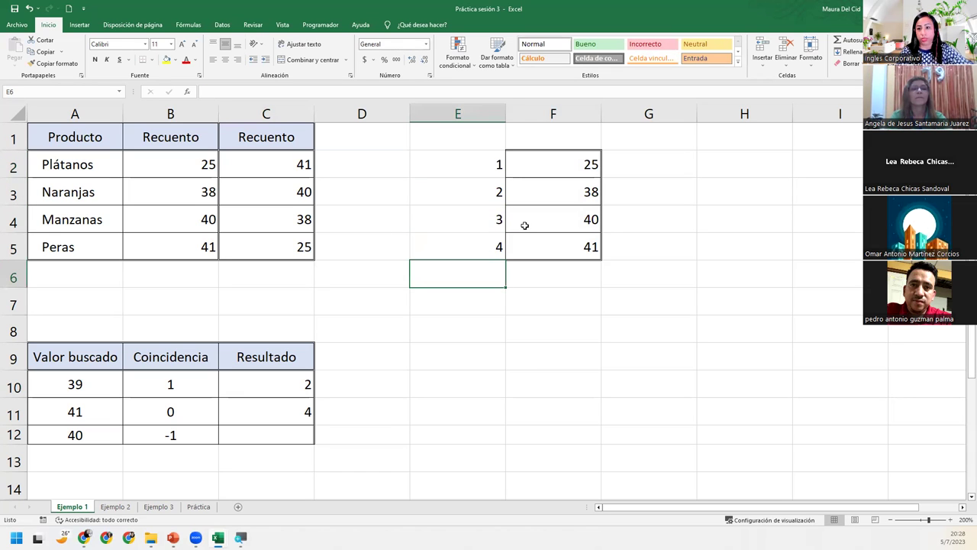
# Step: Narrow column E and move the numbered block E2:F5 to G8:H11
pyautogui.moveTo(497, 109); pyautogui.dragTo(440, 109)
pyautogui.press('Up')
pyautogui.press('Up')
pyautogui.press('Up')
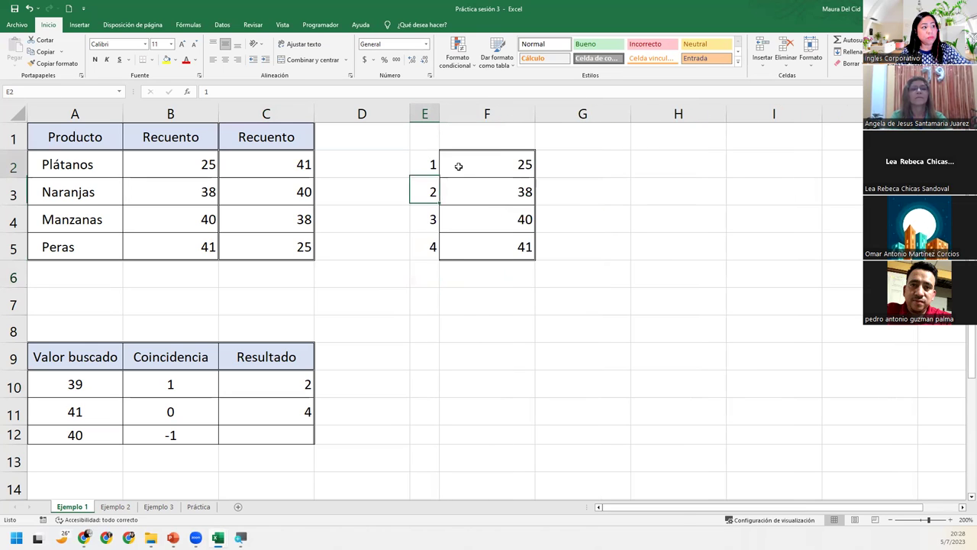
pyautogui.moveTo(458, 166); pyautogui.dragTo(515, 257)
pyautogui.moveTo(436, 162)
pyautogui.mouseDown()
pyautogui.moveTo(495, 220)
pyautogui.moveTo(502, 247)
pyautogui.moveTo(674, 410)
pyautogui.mouseUp()
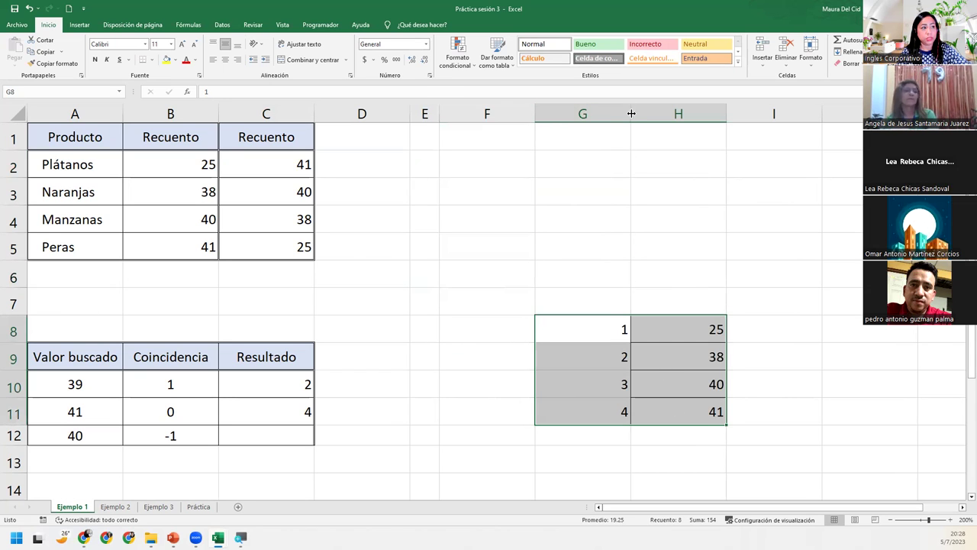
# Step: Narrow column G, then check C10's formula and the position numbers in G8:G11
pyautogui.moveTo(631, 113); pyautogui.dragTo(563, 113)
pyautogui.click(595, 334)
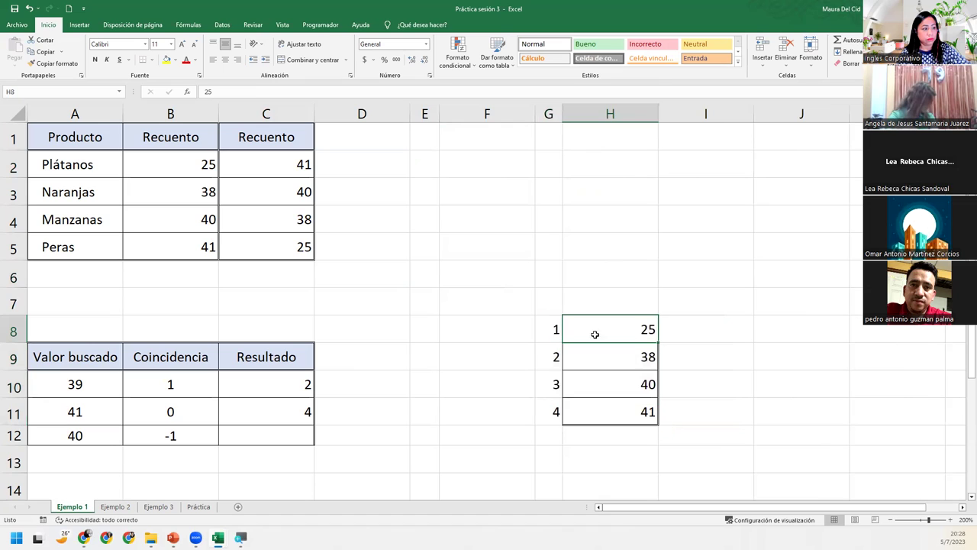
pyautogui.click(284, 384)
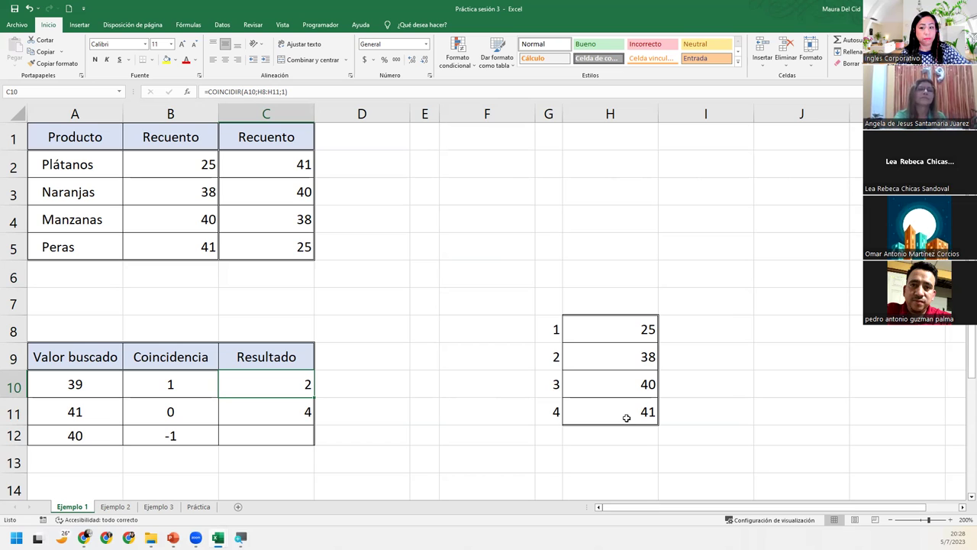
pyautogui.click(553, 327)
pyautogui.click(550, 356)
pyautogui.click(549, 378)
pyautogui.click(551, 406)
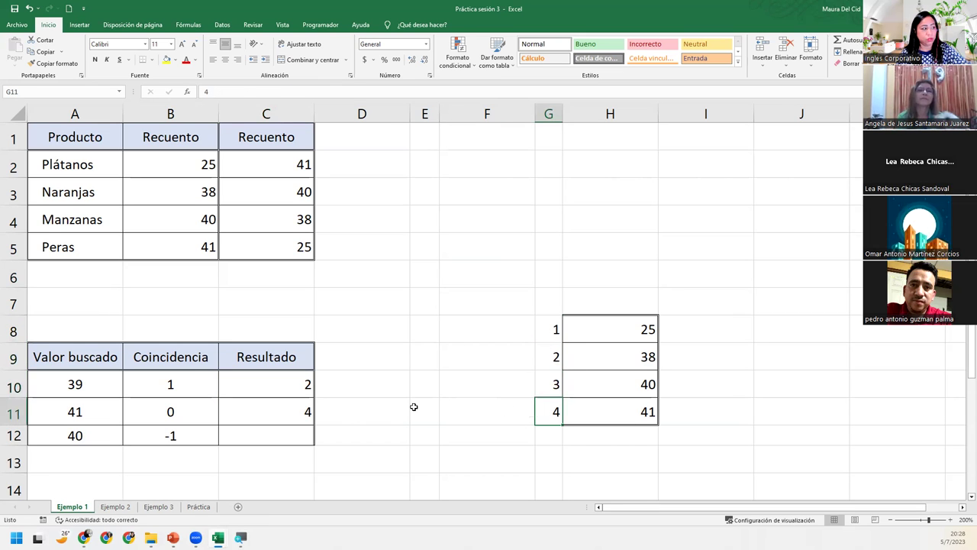
# Step: Re-confirm C10 unchanged, then edit C11 to =COINCIDIR(A11;H8:H11;0), still returning 4
pyautogui.doubleClick(300, 384)
pyautogui.click(399, 387)
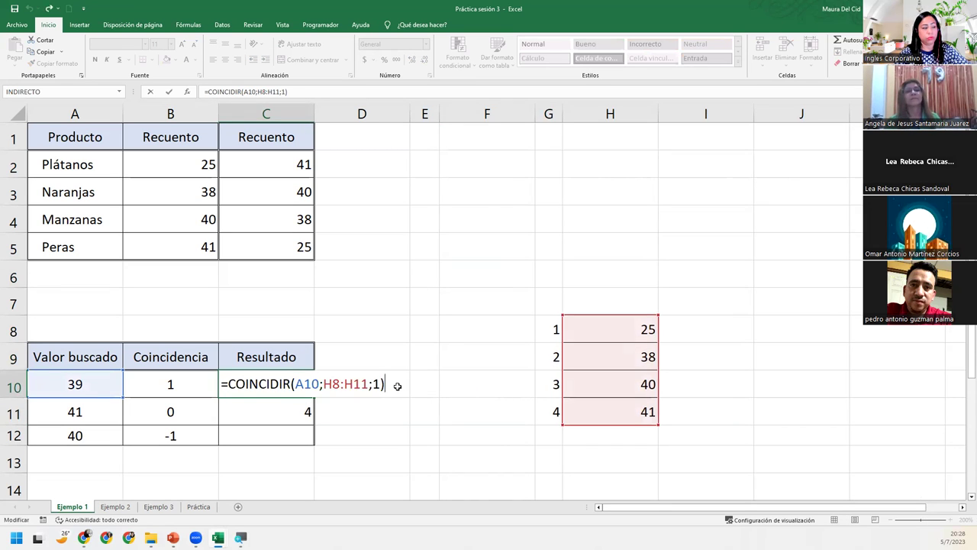
pyautogui.press('Return')
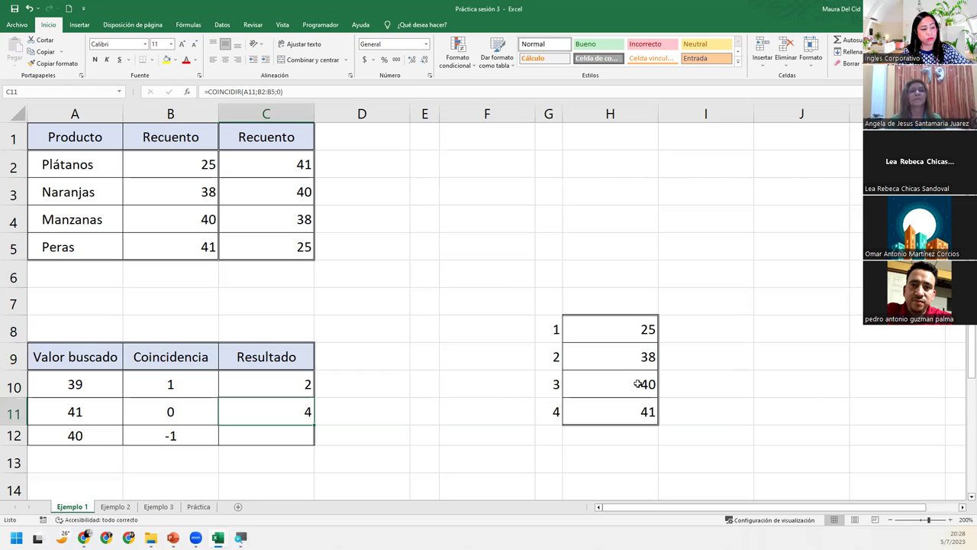
pyautogui.doubleClick(300, 411)
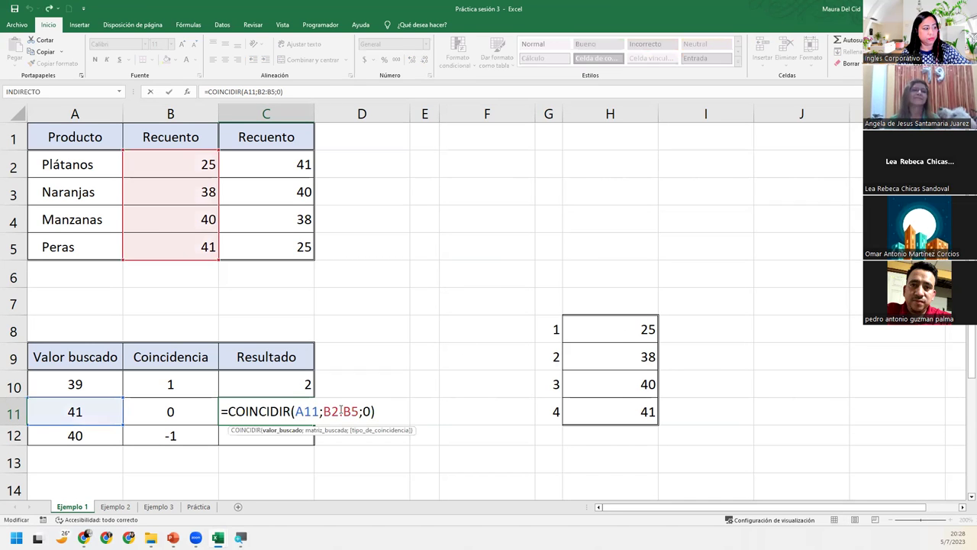
pyautogui.click(335, 430)
pyautogui.moveTo(613, 330); pyautogui.dragTo(615, 411)
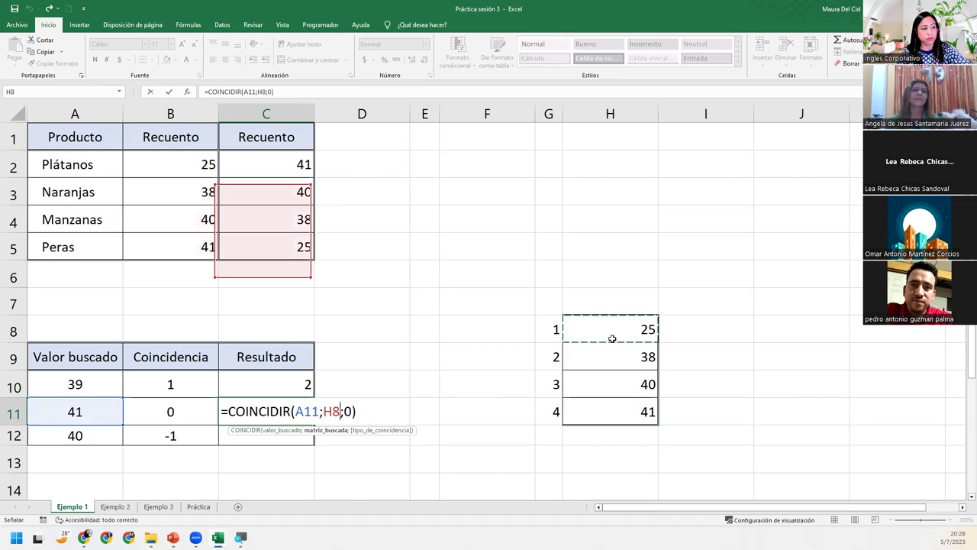
pyautogui.press('Return')
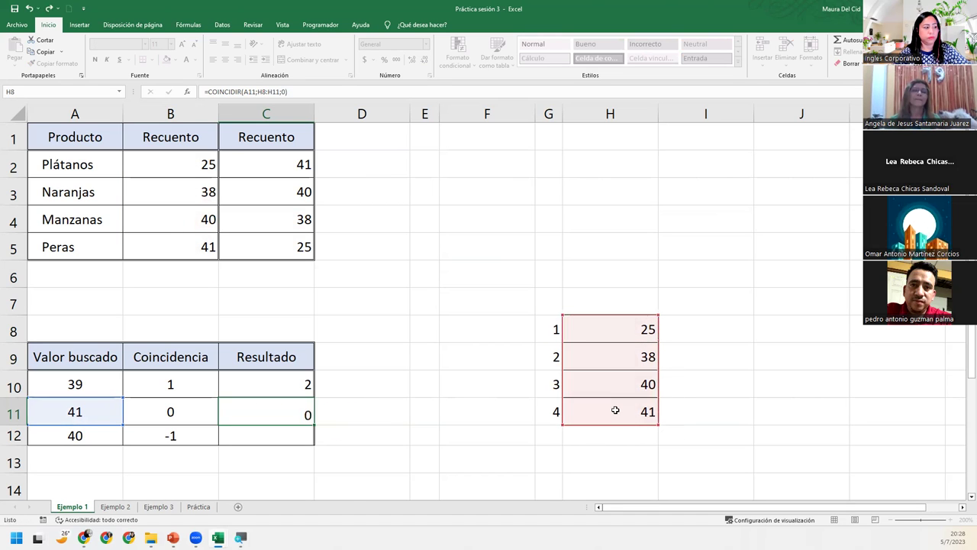
pyautogui.click(297, 410)
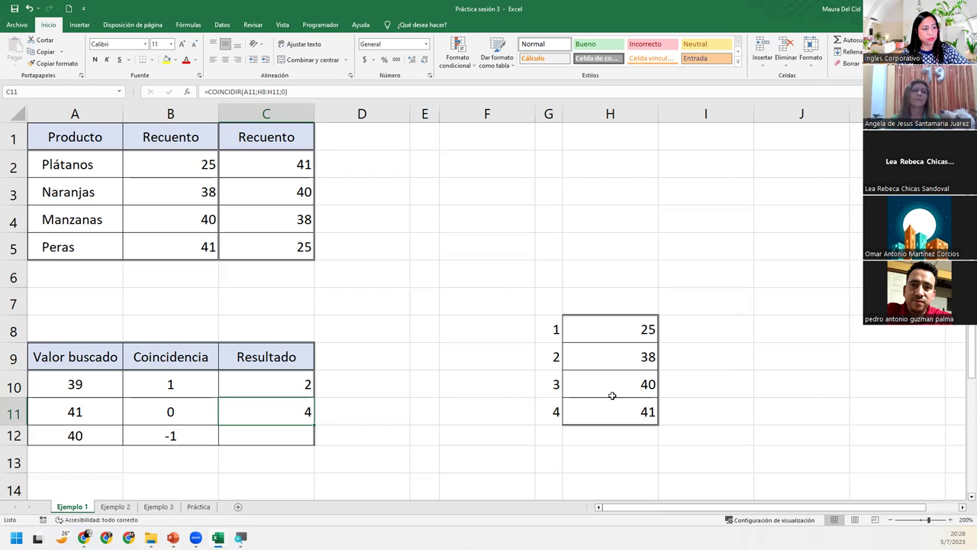
# Step: Select position 4 and its value, rows 8–12, and the lookup values H8:H11 to inspect them
pyautogui.moveTo(551, 412); pyautogui.dragTo(583, 415)
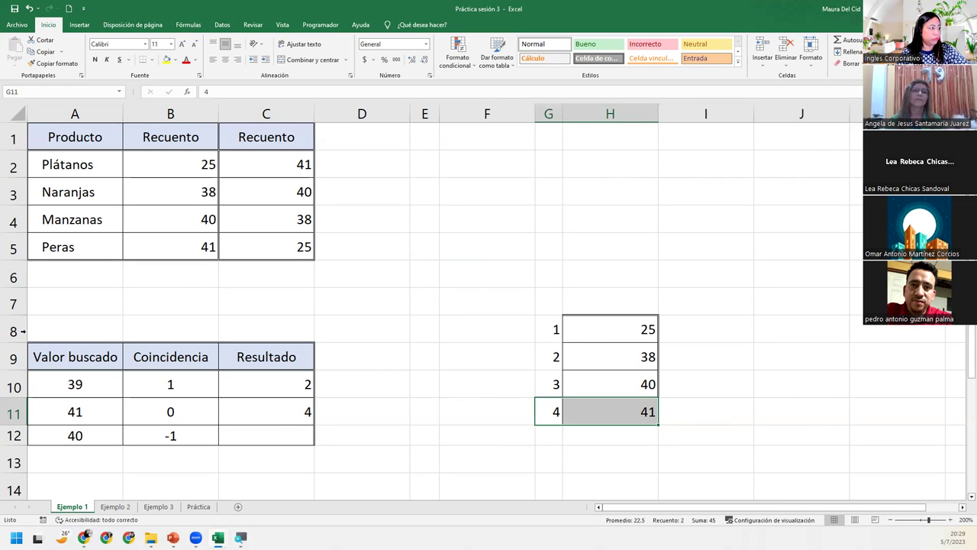
pyautogui.moveTo(14, 329); pyautogui.dragTo(10, 435)
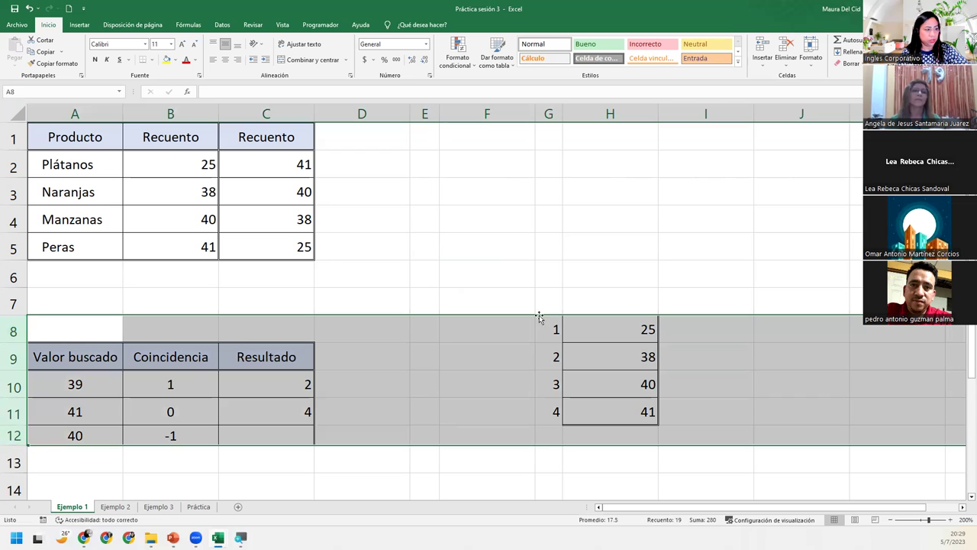
pyautogui.click(583, 328)
pyautogui.moveTo(583, 328); pyautogui.dragTo(588, 405)
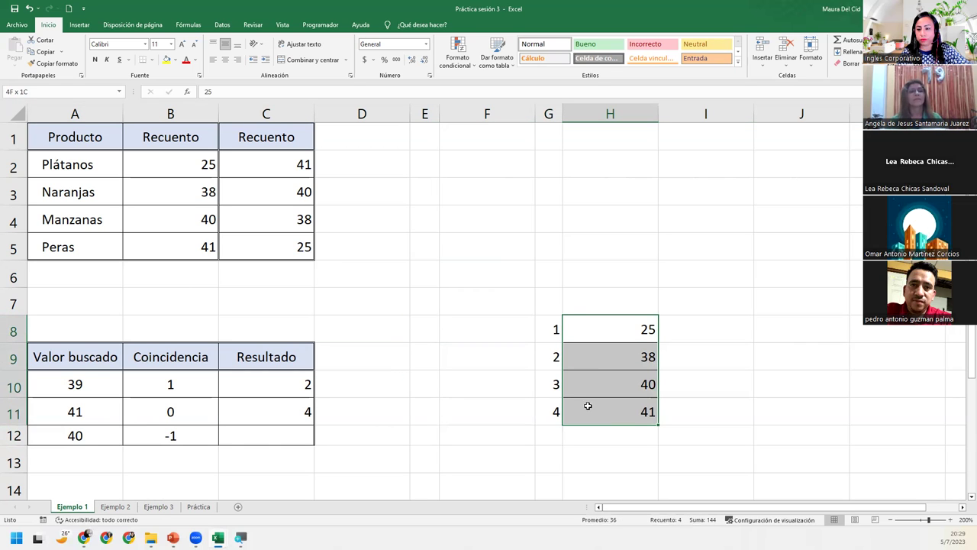
pyautogui.moveTo(587, 405); pyautogui.dragTo(588, 406)
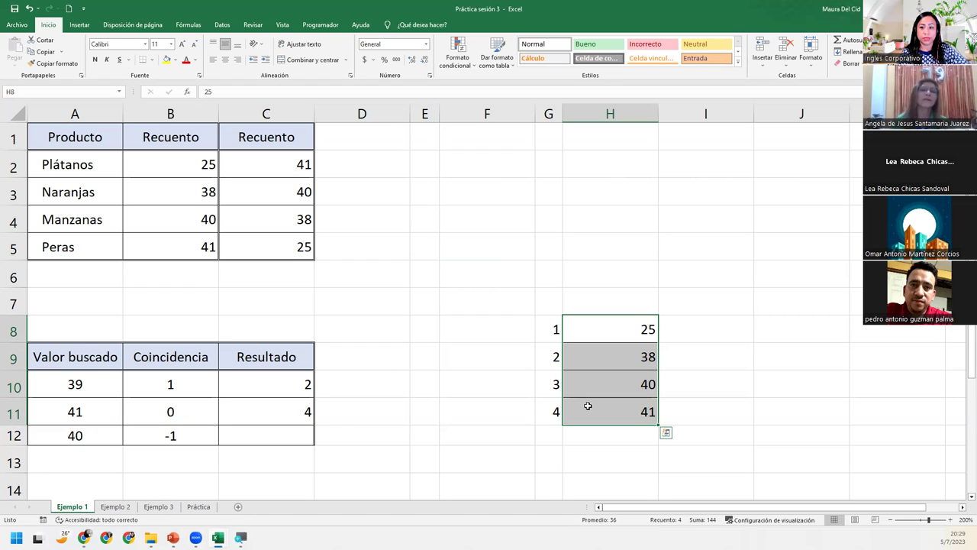
pyautogui.click(597, 333)
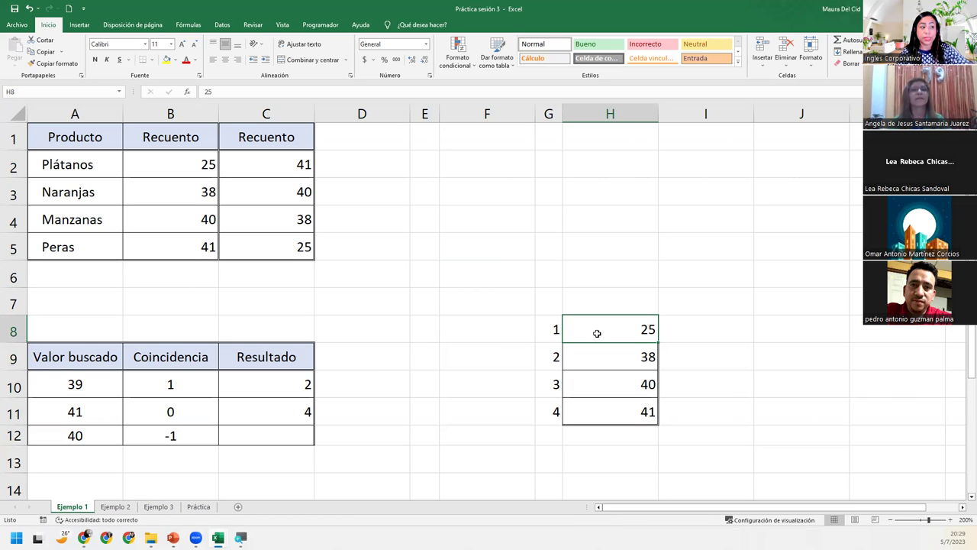
# Step: Change C10's lookup range to B1:B5, giving =COINCIDIR(A10;B1:B5;1), which returns 3
pyautogui.click(284, 393)
pyautogui.doubleClick(284, 392)
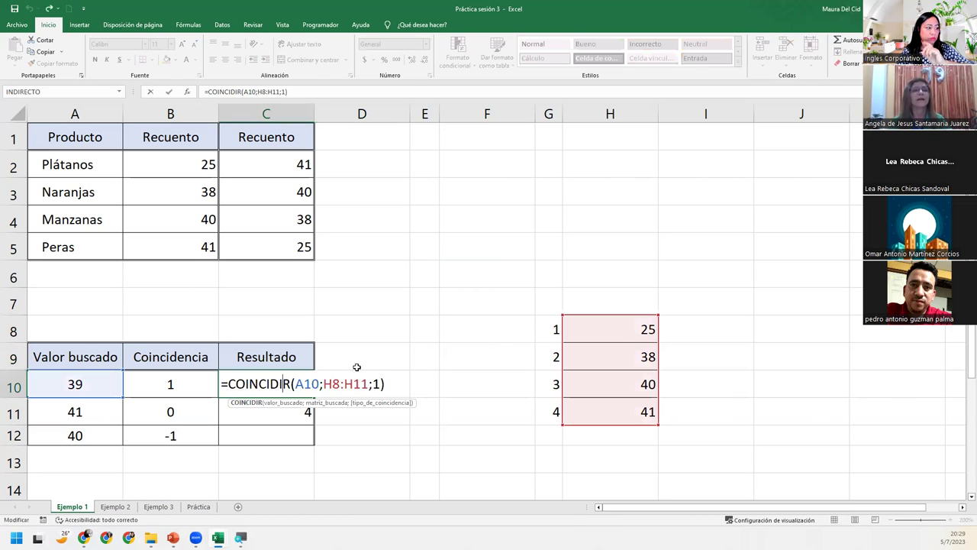
pyautogui.moveTo(324, 384); pyautogui.dragTo(366, 381)
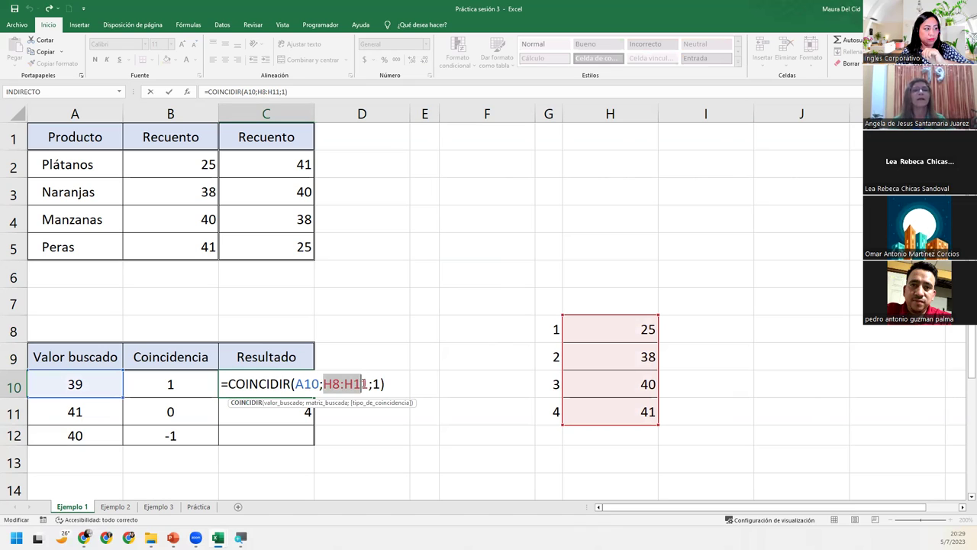
pyautogui.moveTo(184, 138); pyautogui.dragTo(194, 242)
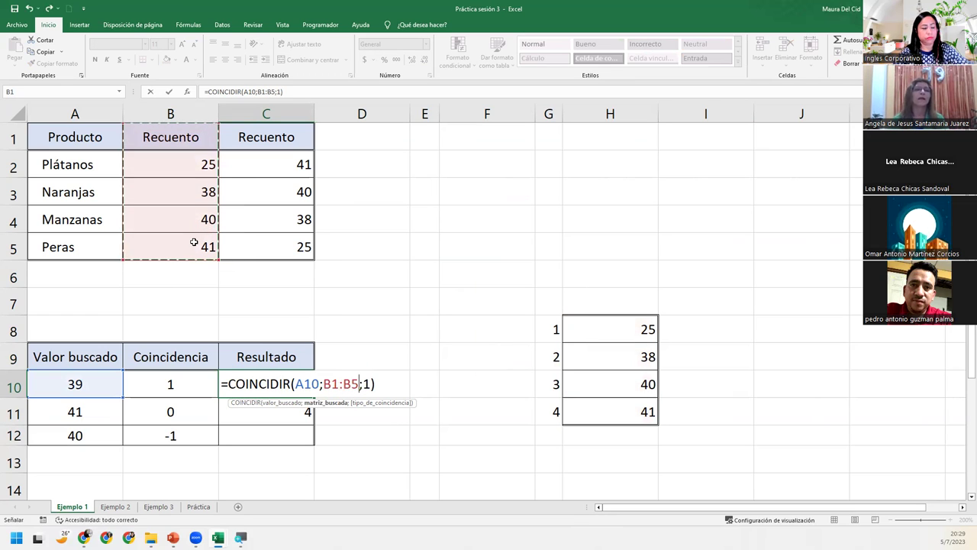
pyautogui.press('Return')
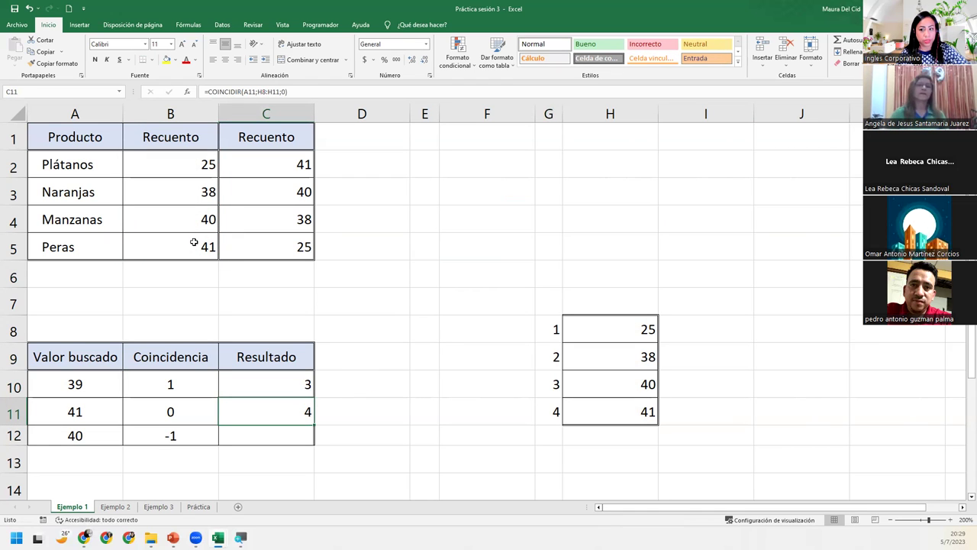
pyautogui.click(284, 383)
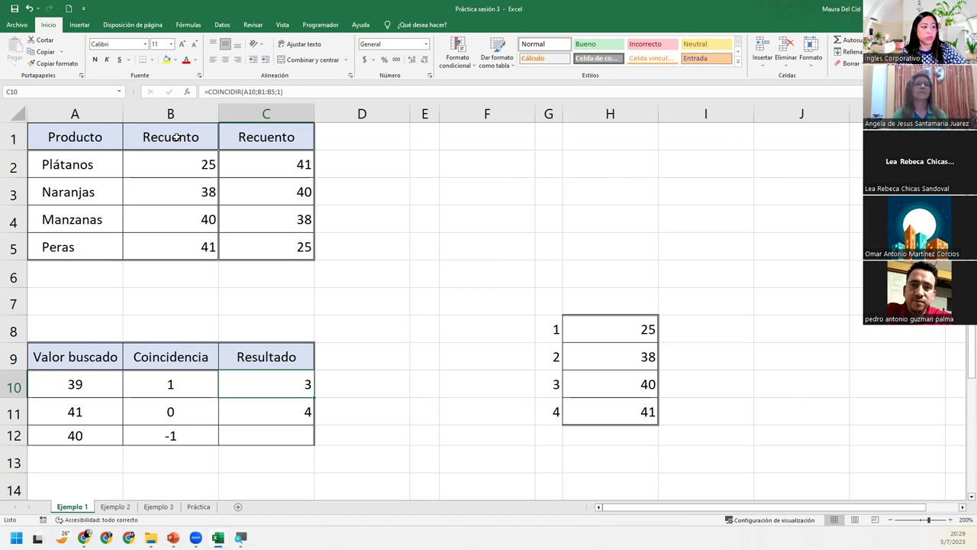
# Step: Enter the header 'Recuento' in H7, correcting its misspelled last letter
pyautogui.click(613, 300)
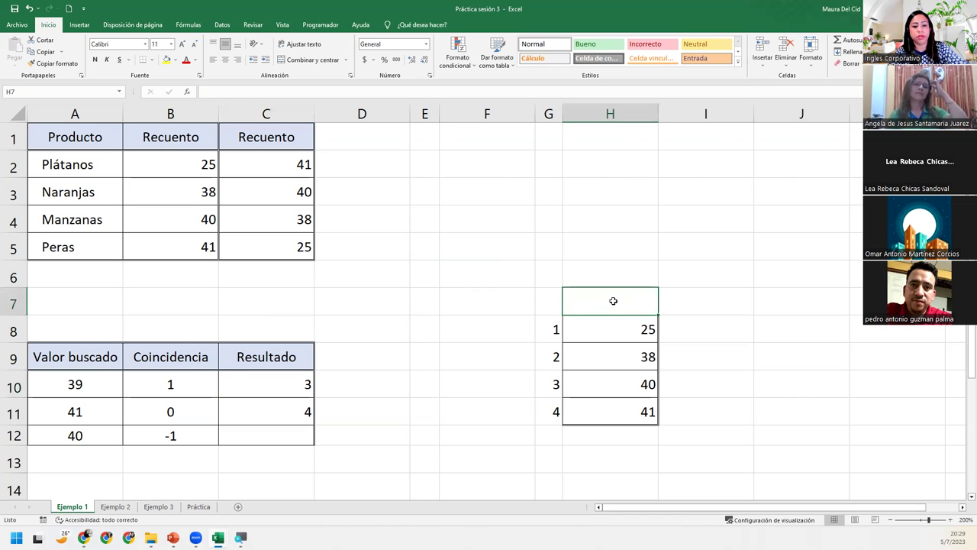
pyautogui.write('Recuento')
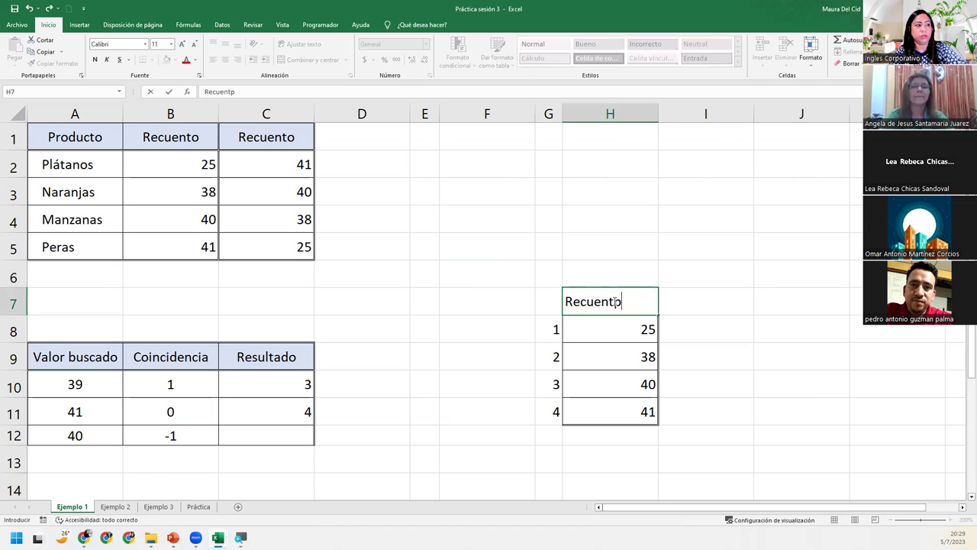
pyautogui.press('Return')
pyautogui.click(613, 301)
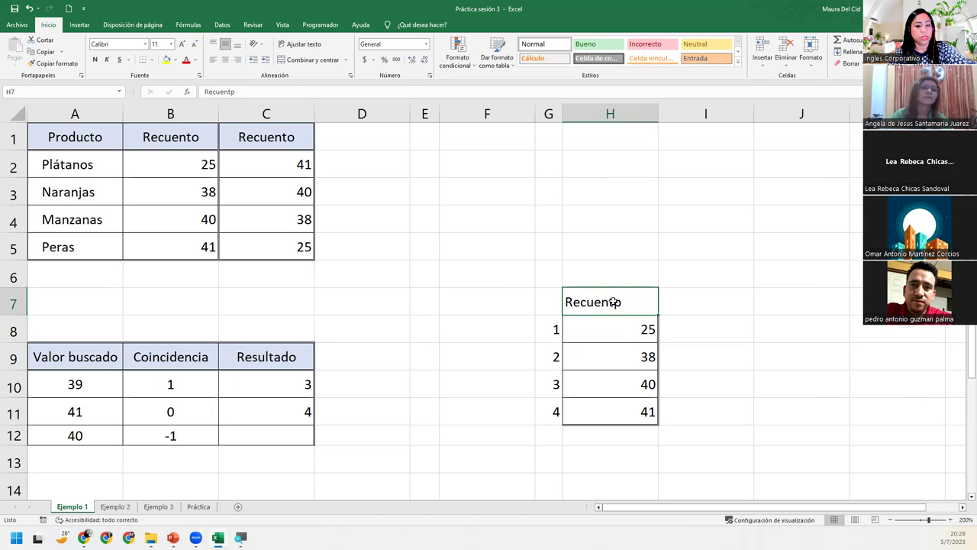
pyautogui.press('F2')
pyautogui.press('BackSpace')
pyautogui.write('o')
pyautogui.press('Return')
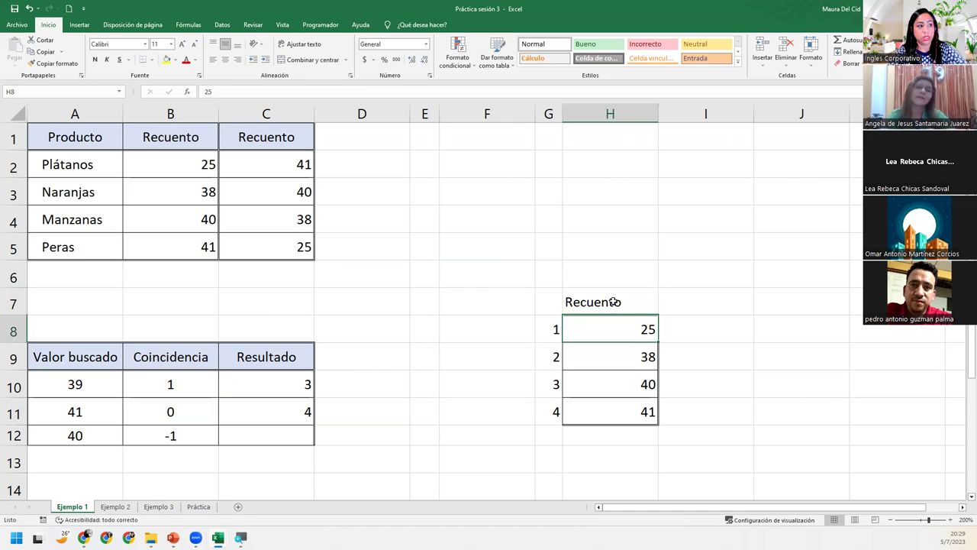
# Step: Change C10's lookup range to H7:H11, giving =COINCIDIR(A10;H7:H11;1)
pyautogui.doubleClick(298, 378)
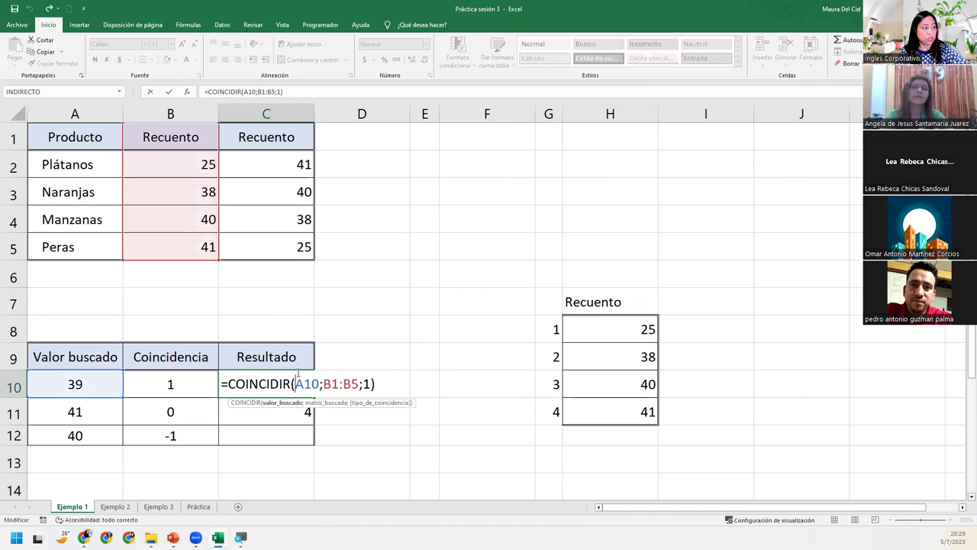
pyautogui.doubleClick(330, 384)
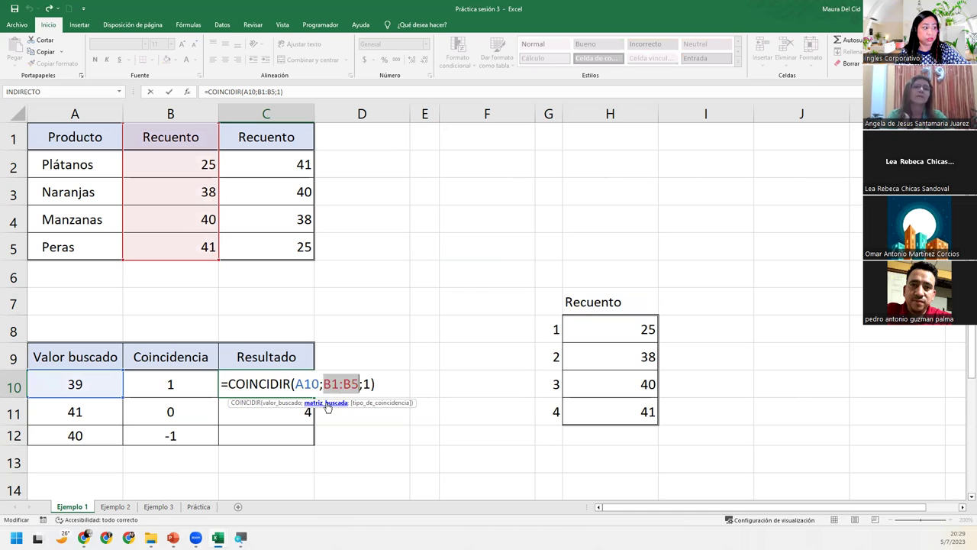
pyautogui.moveTo(588, 304); pyautogui.dragTo(605, 421)
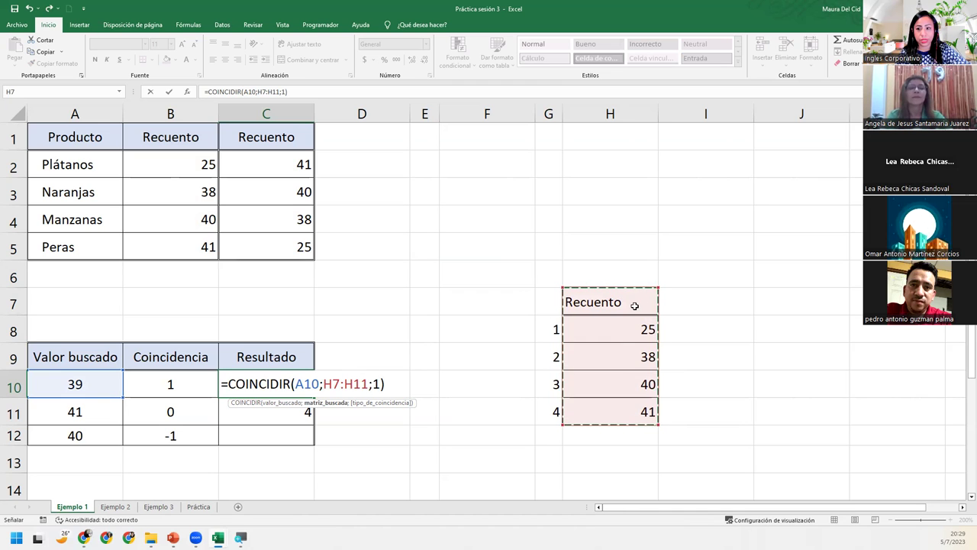
pyautogui.press('Return')
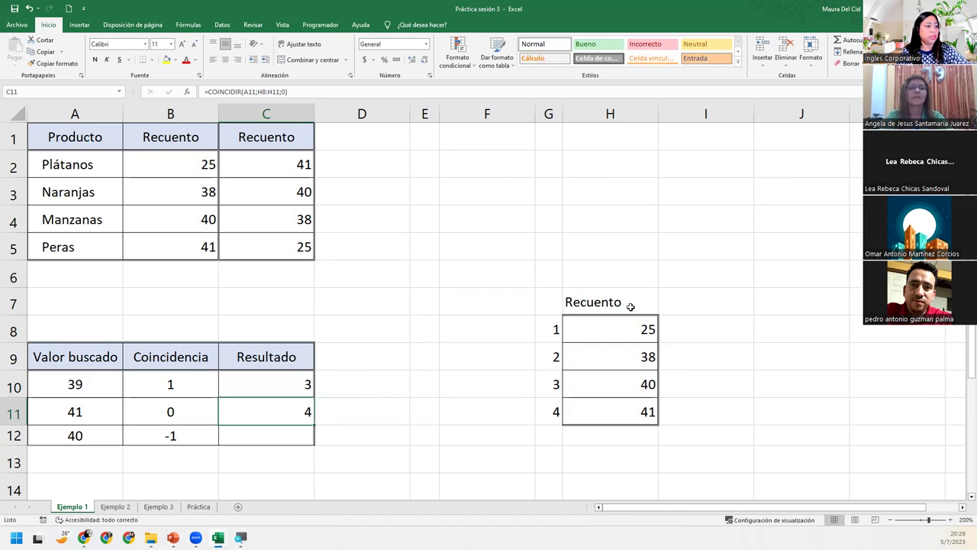
# Step: Number the Recuento list 1 to 5 down column G starting at G7
pyautogui.click(548, 293)
pyautogui.write('1')
pyautogui.press('Return')
pyautogui.write('2')
pyautogui.press('Return')
pyautogui.write('3')
pyautogui.press('Return')
pyautogui.write('45')
pyautogui.press('Return')
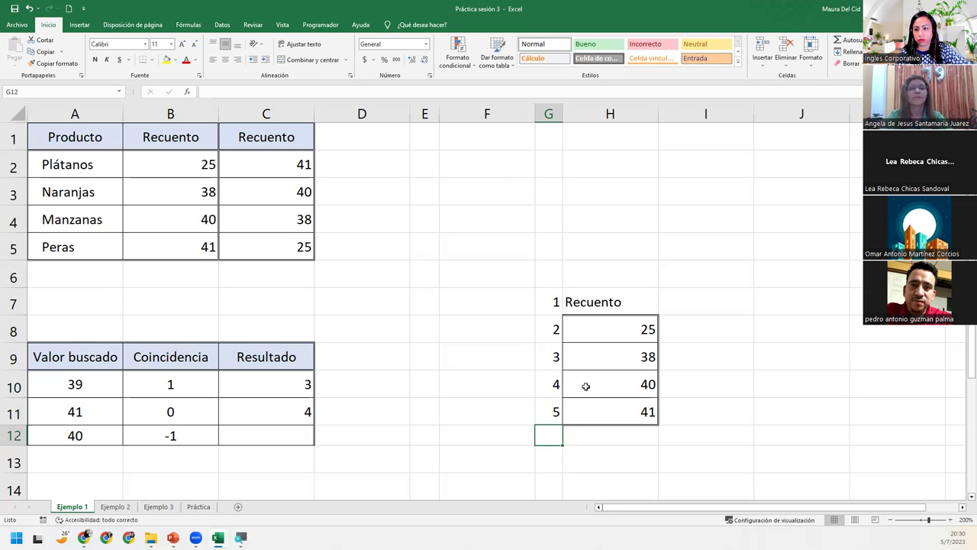
# Step: Move the numbered block G7:H11 down one row to G8:H12 and check C10's range
pyautogui.moveTo(541, 304)
pyautogui.mouseDown()
pyautogui.moveTo(633, 377)
pyautogui.moveTo(641, 419)
pyautogui.moveTo(627, 442)
pyautogui.mouseUp()
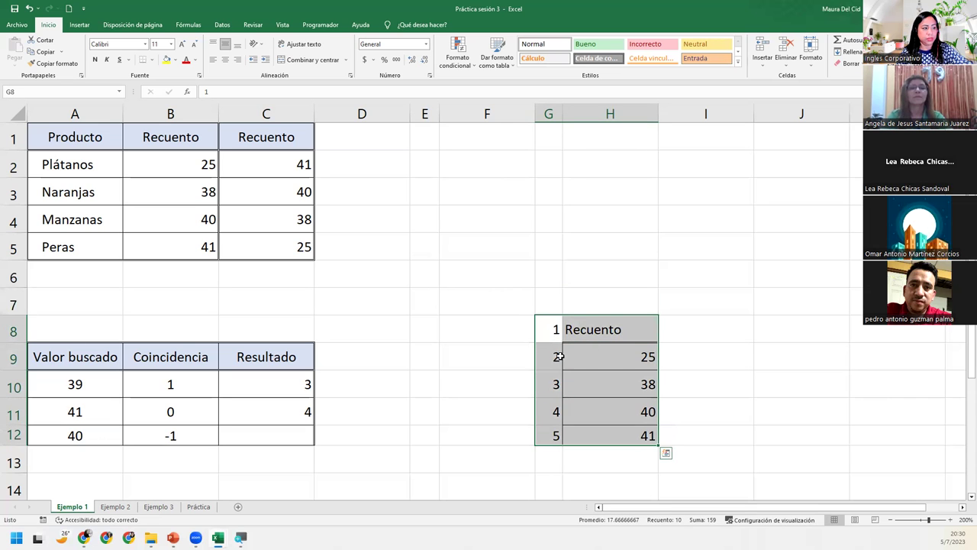
pyautogui.click(555, 330)
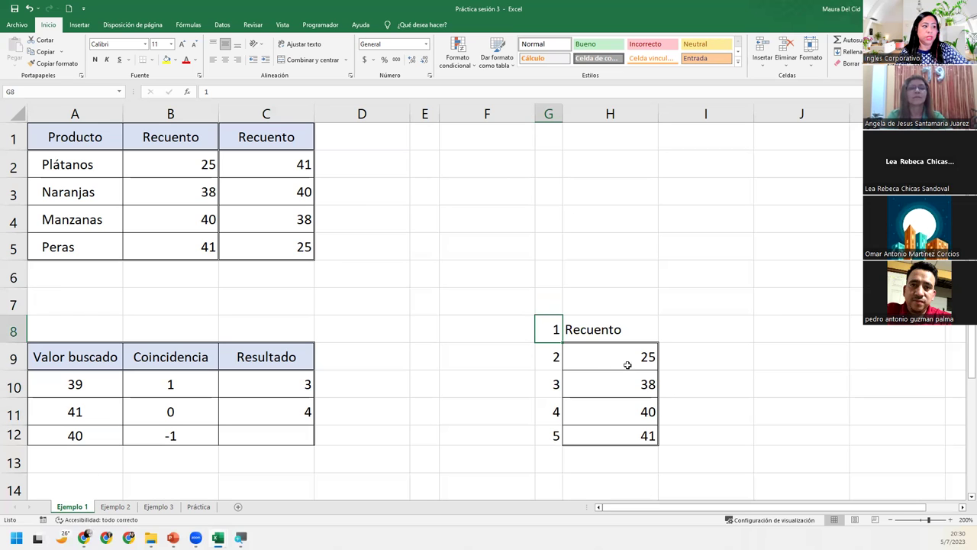
pyautogui.doubleClick(259, 389)
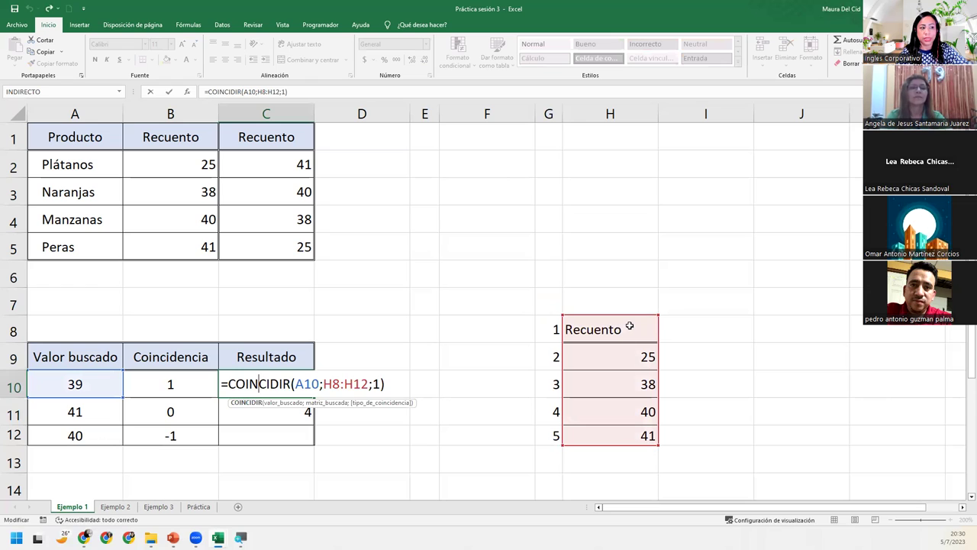
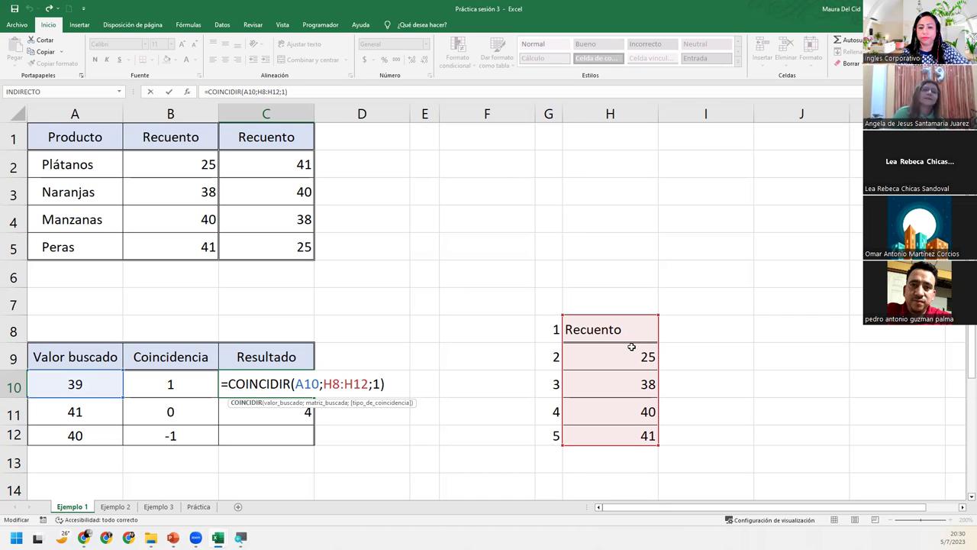
# Step: Change C10's lookup range from H8:H12 to B2:B5
pyautogui.click(413, 386)
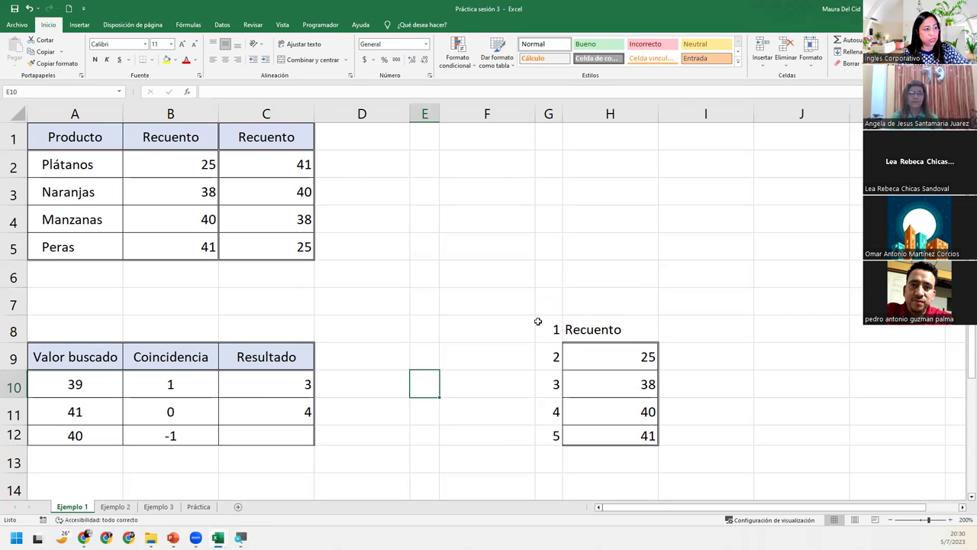
pyautogui.doubleClick(251, 383)
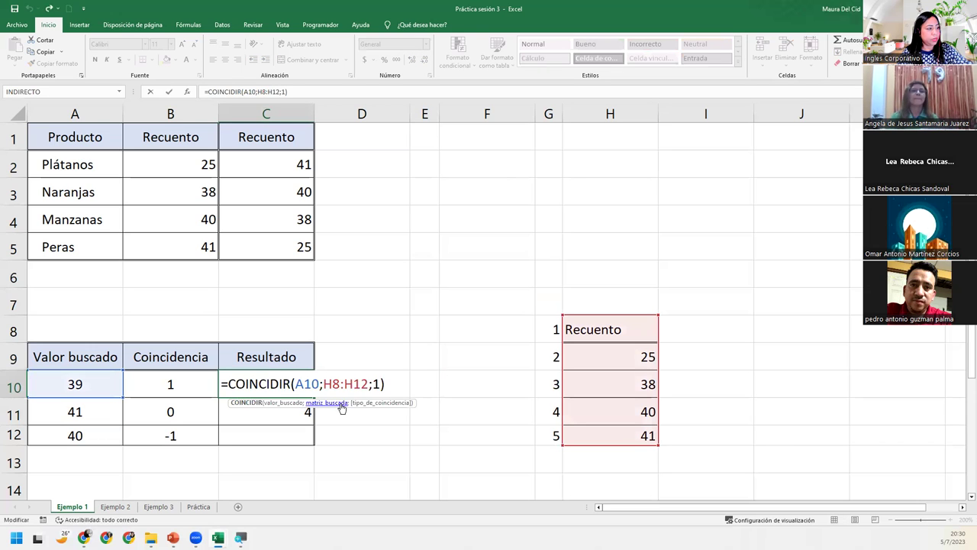
pyautogui.doubleClick(339, 384)
pyautogui.moveTo(192, 169); pyautogui.dragTo(200, 243)
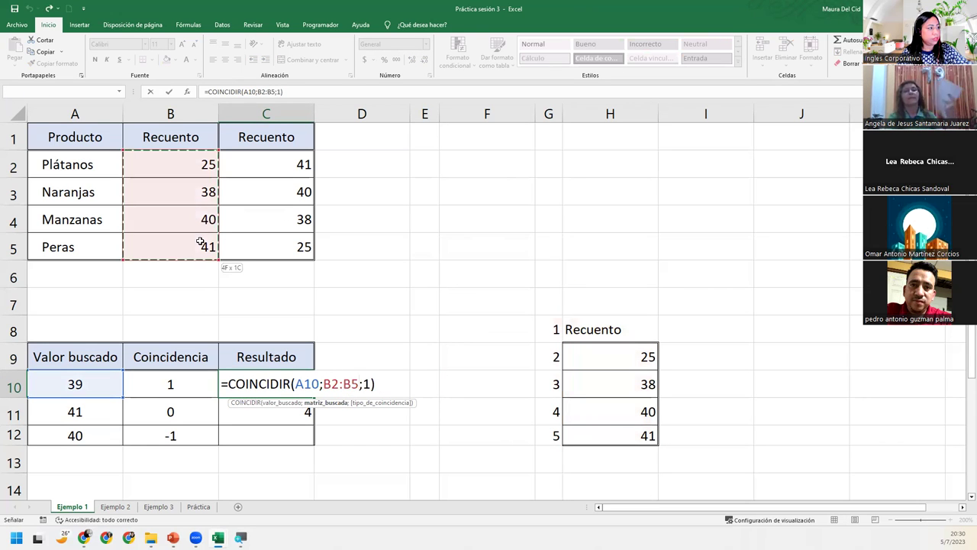
pyautogui.press('Return')
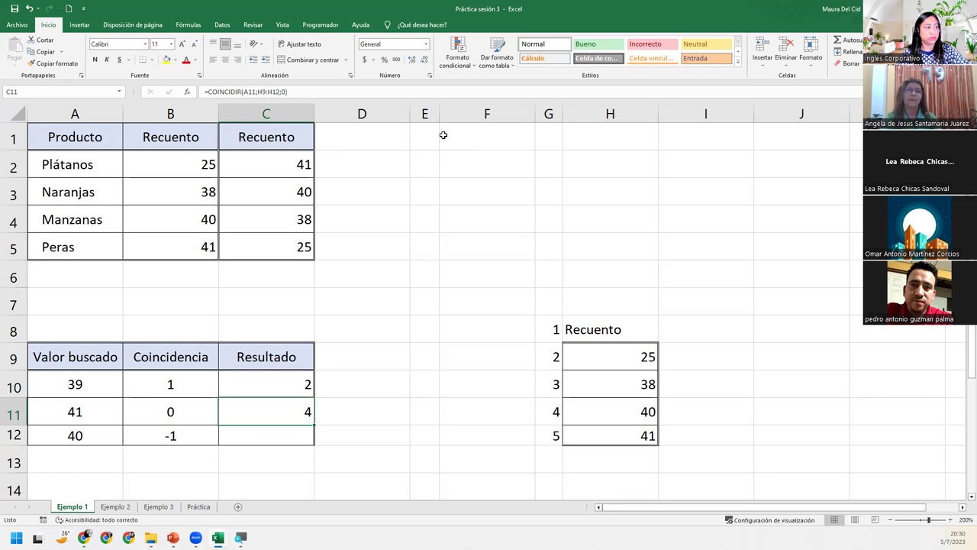
# Step: Delete the helper columns E through I
pyautogui.moveTo(425, 114); pyautogui.dragTo(660, 116)
pyautogui.rightClick(661, 118)
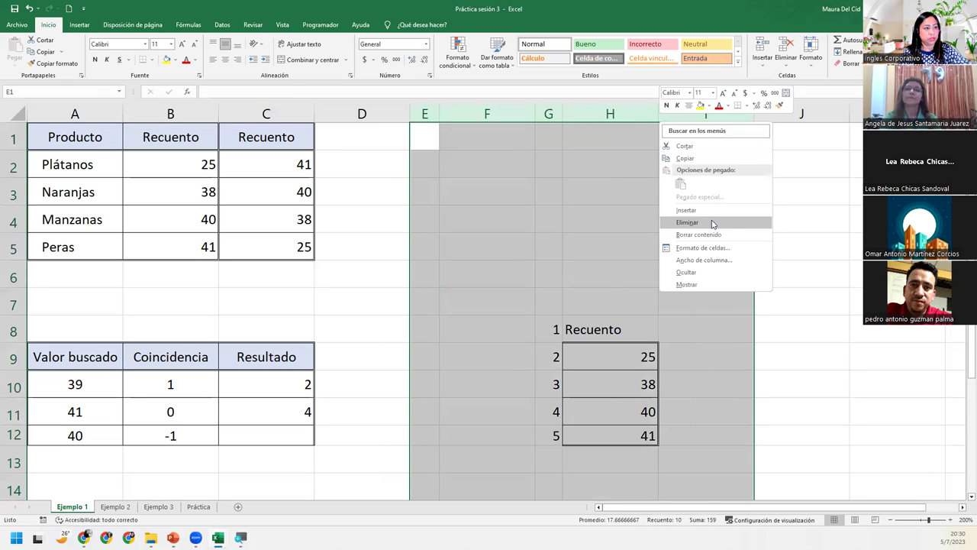
pyautogui.click(713, 221)
pyautogui.click(452, 221)
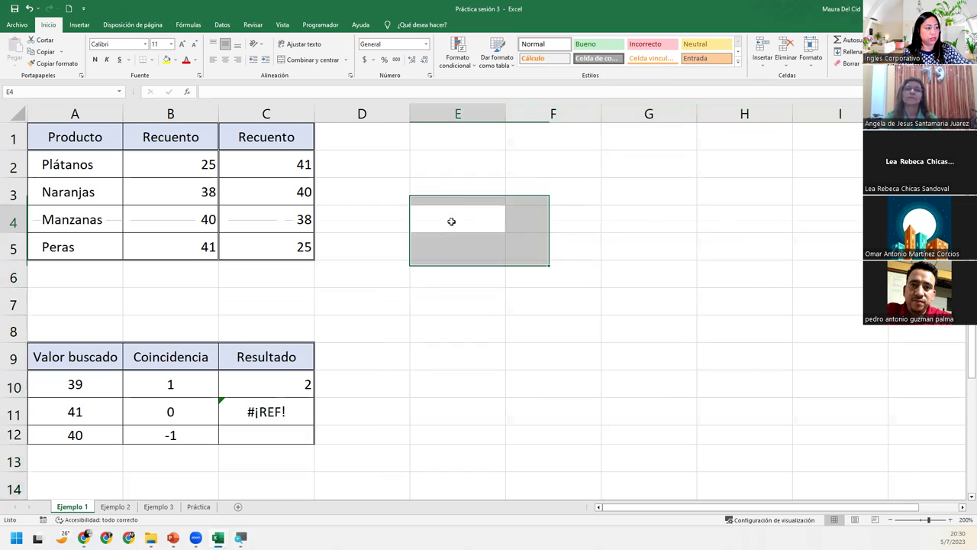
# Step: Repair C11's #¡REF! argument by replacing it with B2:B5
pyautogui.doubleClick(293, 412)
pyautogui.click(443, 400)
pyautogui.click(260, 414)
pyautogui.doubleClick(280, 413)
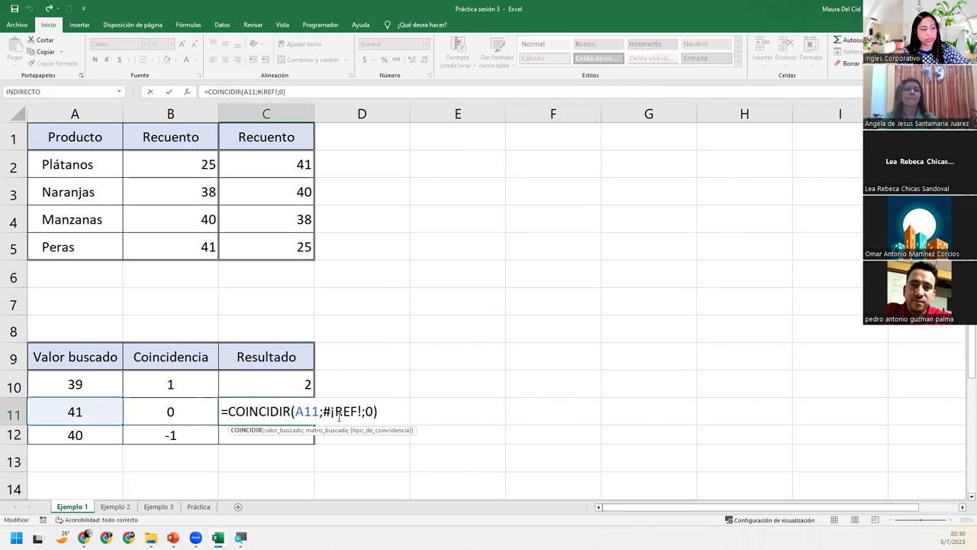
pyautogui.moveTo(323, 413); pyautogui.dragTo(360, 412)
pyautogui.moveTo(208, 159); pyautogui.dragTo(208, 246)
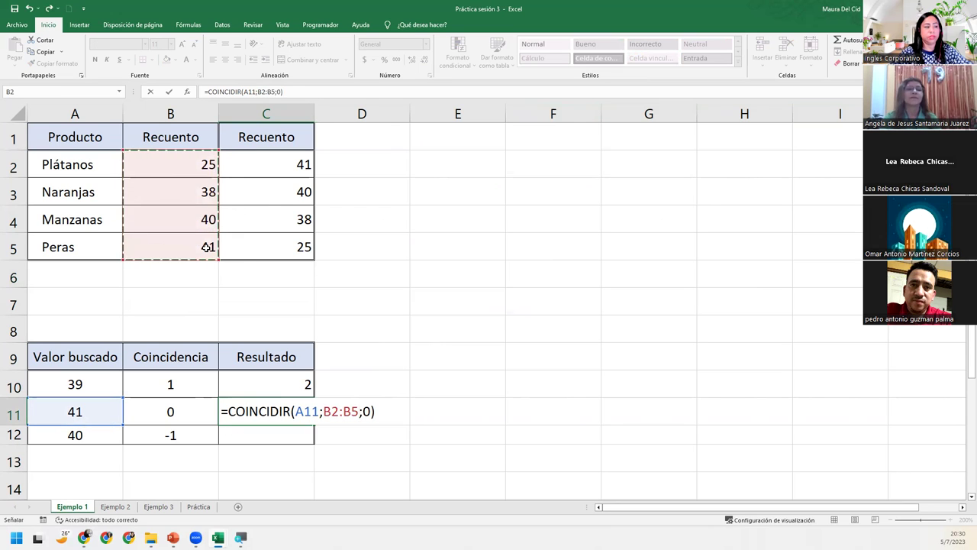
pyautogui.press('Return')
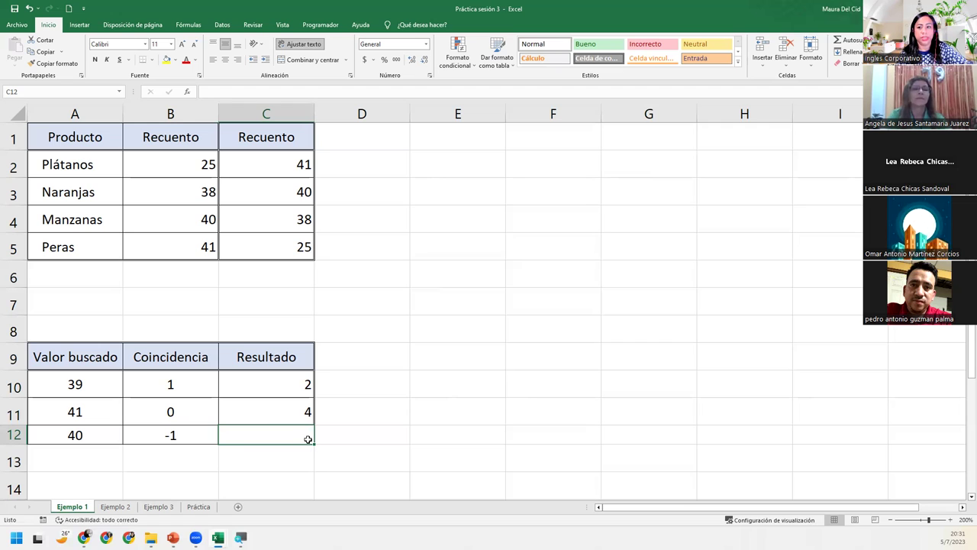
# Step: Enter =COINCIDIR(A12;B2:B5;-1) in C12
pyautogui.write('=c')
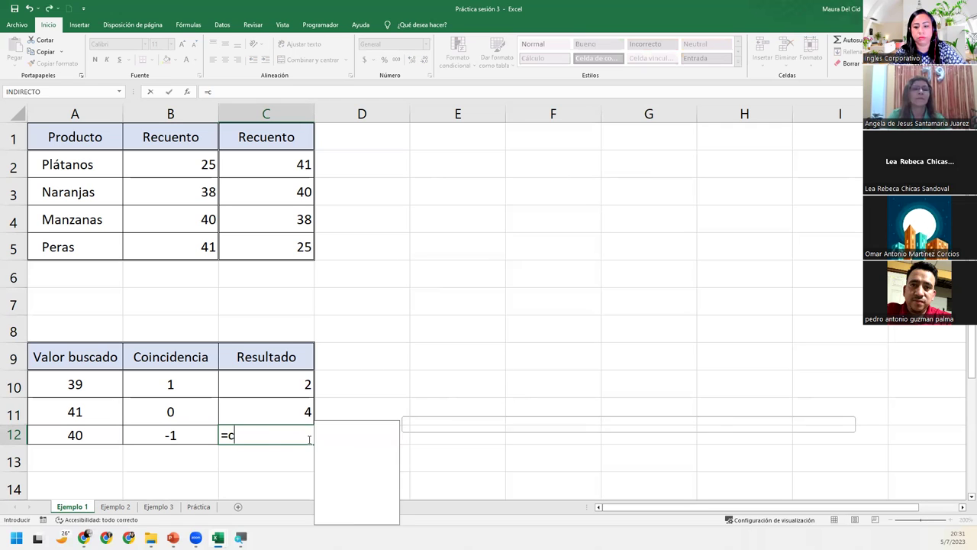
pyautogui.write('oinci')
pyautogui.press('Tab')
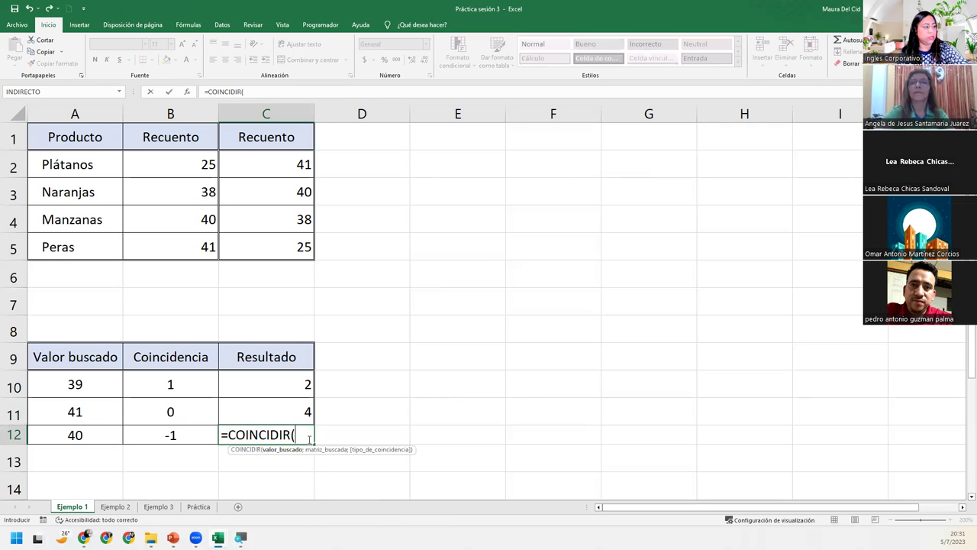
pyautogui.click(84, 433)
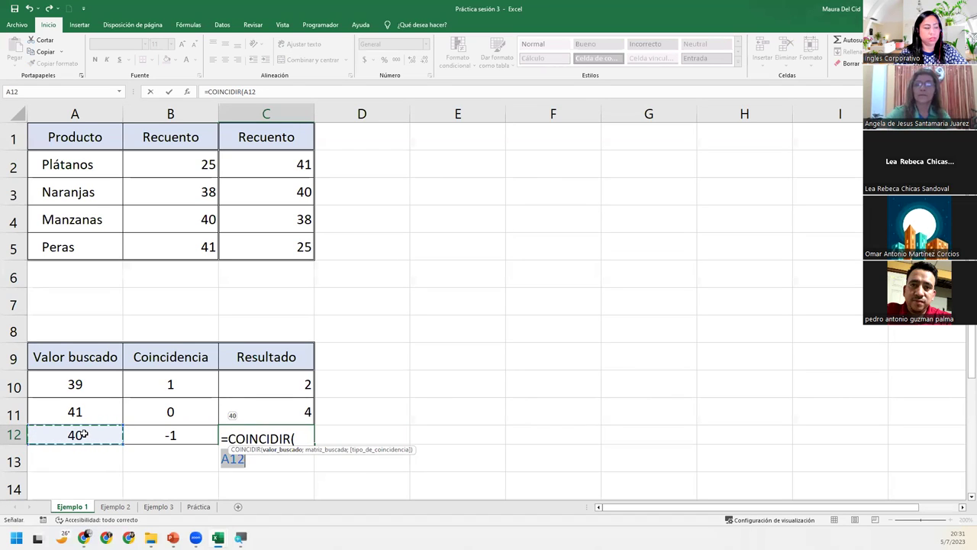
pyautogui.write(';')
pyautogui.moveTo(146, 176); pyautogui.dragTo(164, 240)
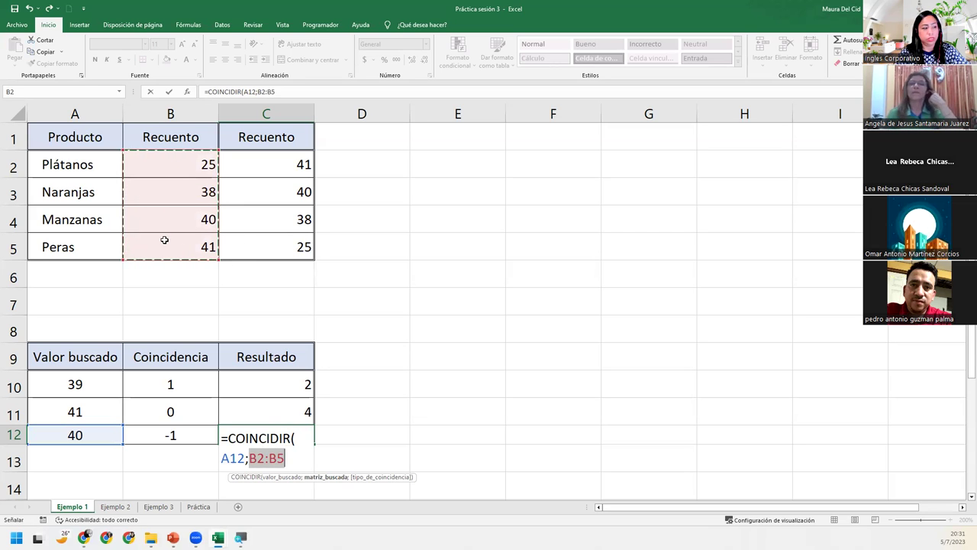
pyautogui.write(';')
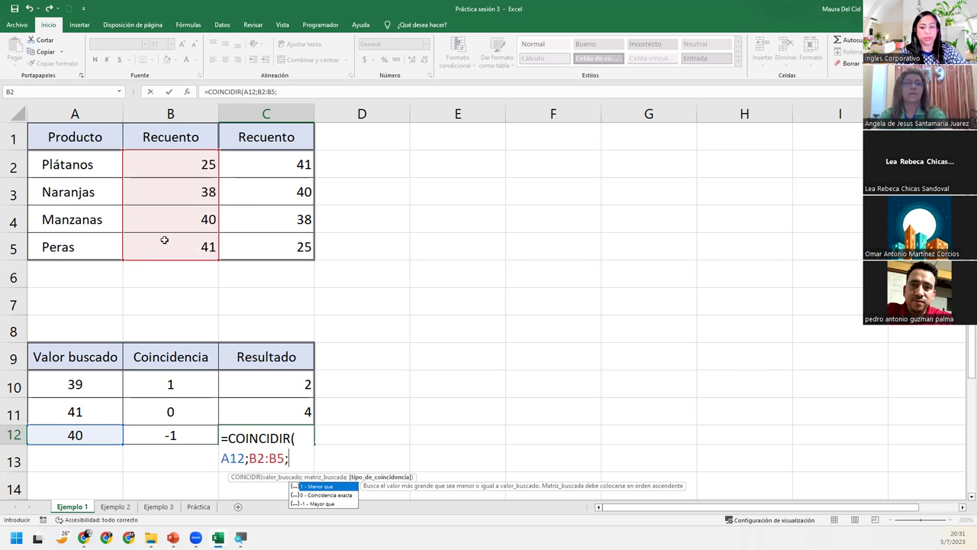
pyautogui.write('-1')
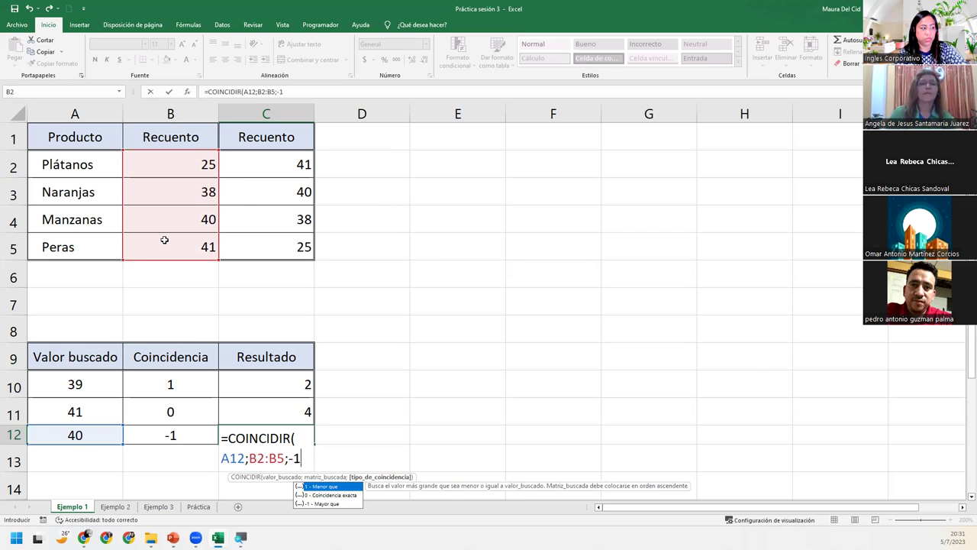
pyautogui.write(')')
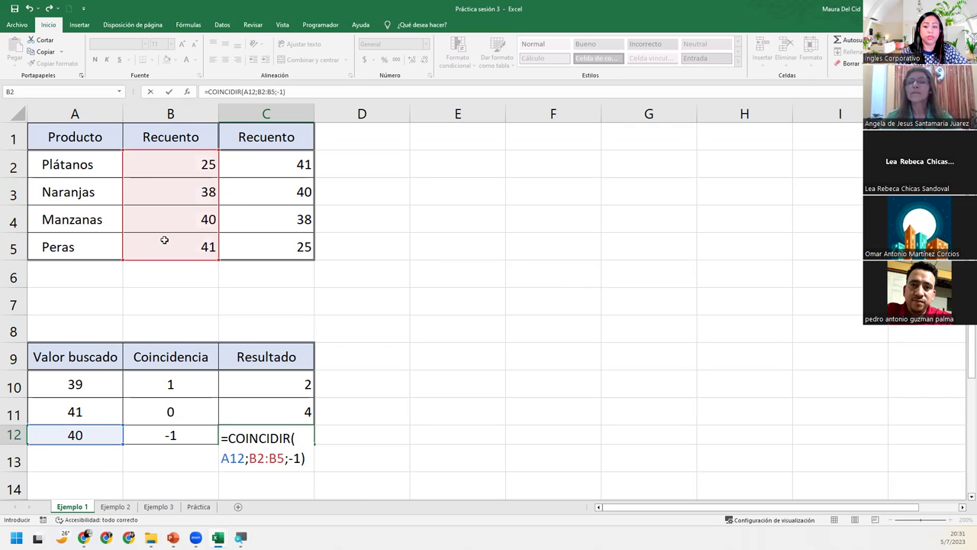
pyautogui.press('Return')
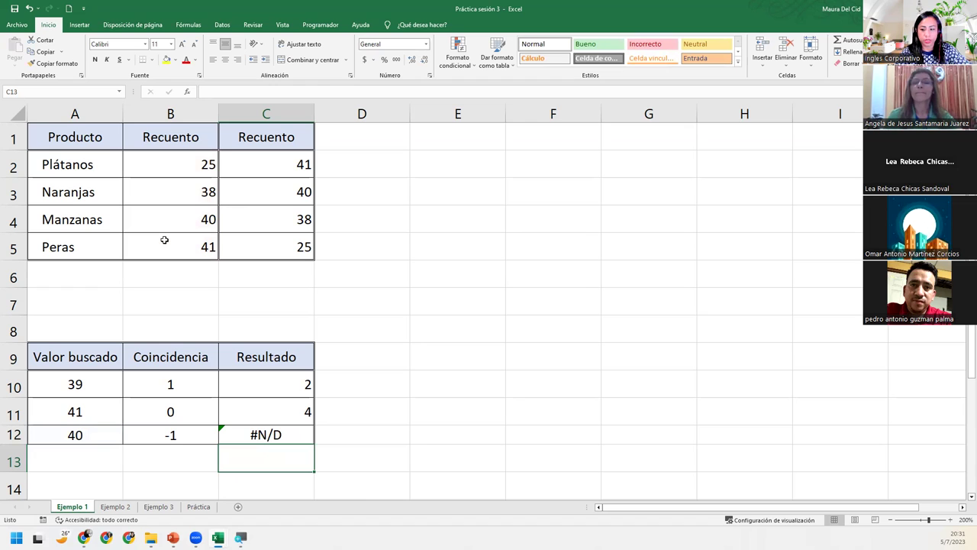
# Step: Go back to C12 and reopen its formula for inspection
pyautogui.press('Up')
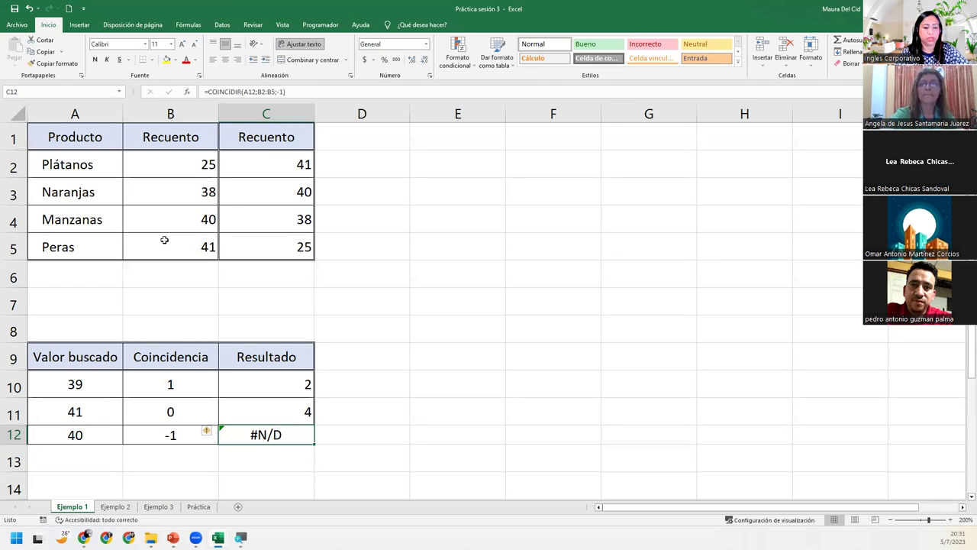
pyautogui.doubleClick(300, 437)
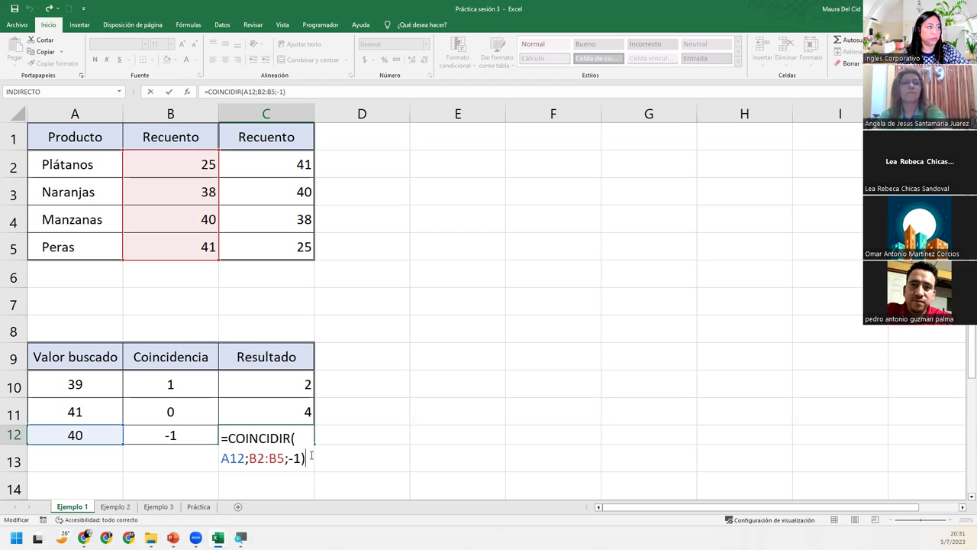
pyautogui.click(335, 448)
pyautogui.click(294, 437)
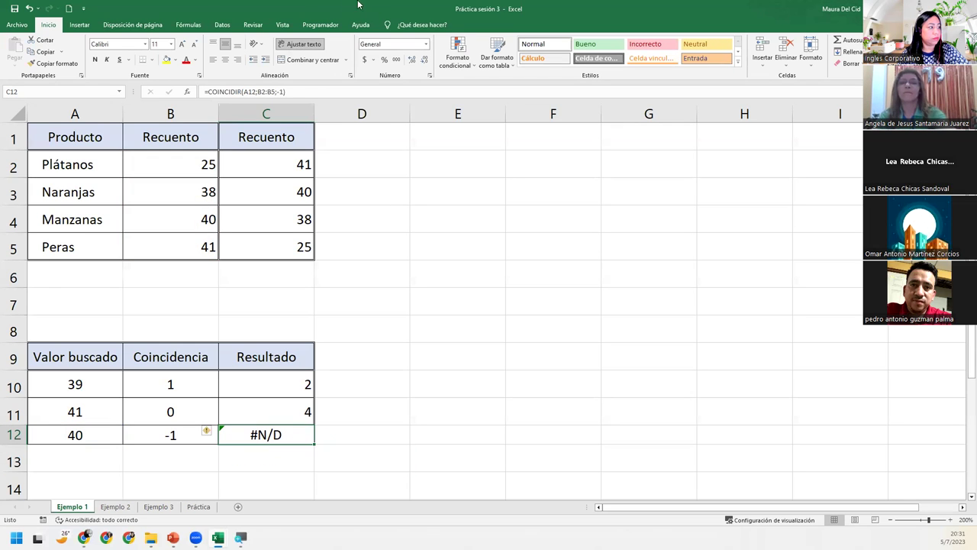
pyautogui.doubleClick(300, 433)
pyautogui.click(395, 430)
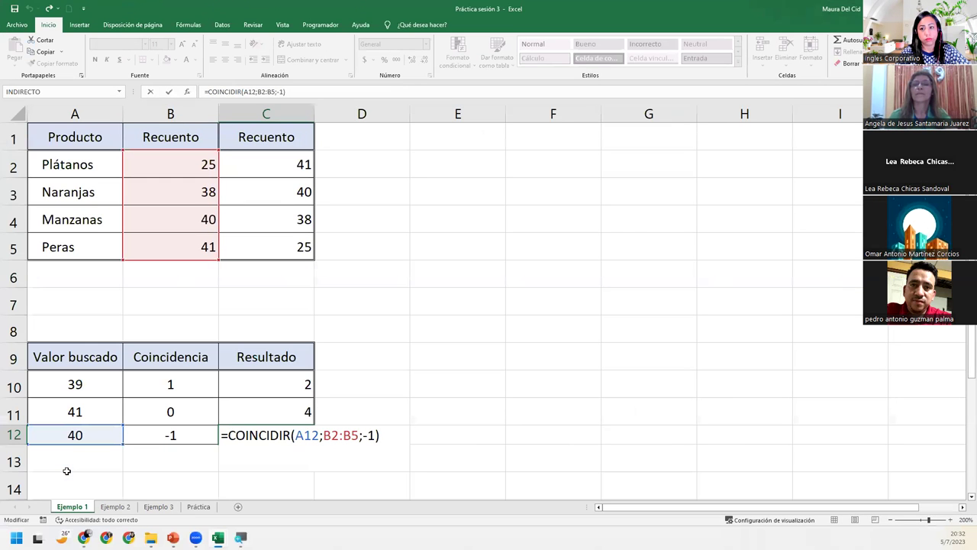
pyautogui.press('Return')
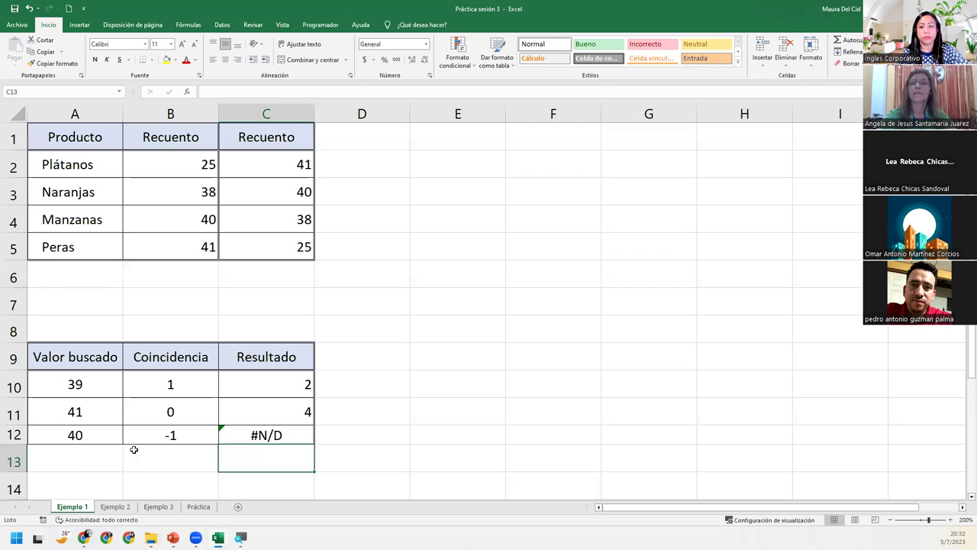
pyautogui.click(224, 434)
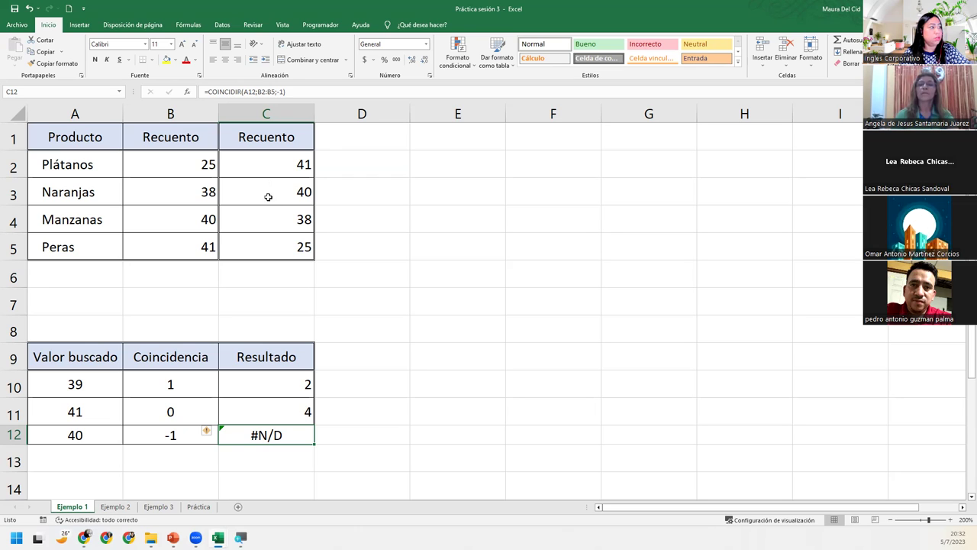
pyautogui.moveTo(276, 154); pyautogui.dragTo(276, 241)
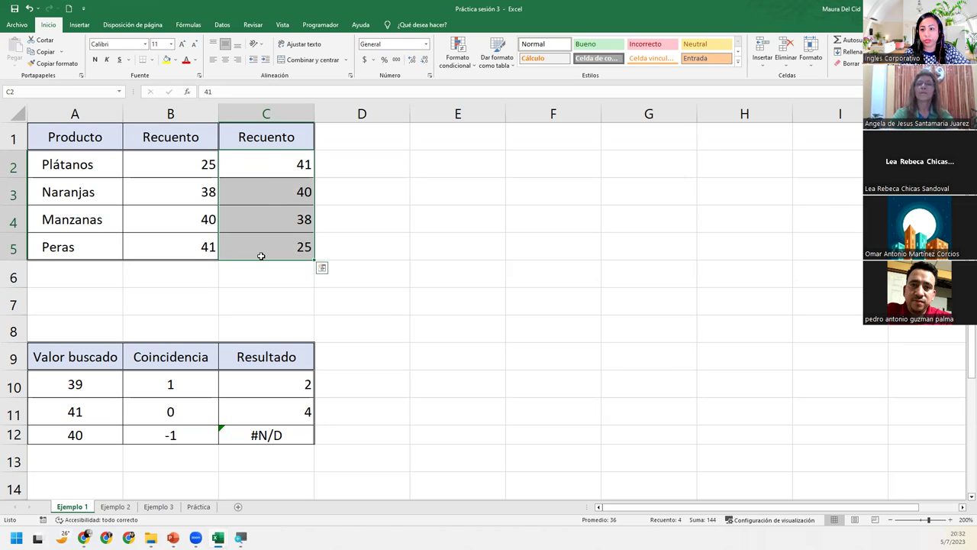
pyautogui.click(283, 435)
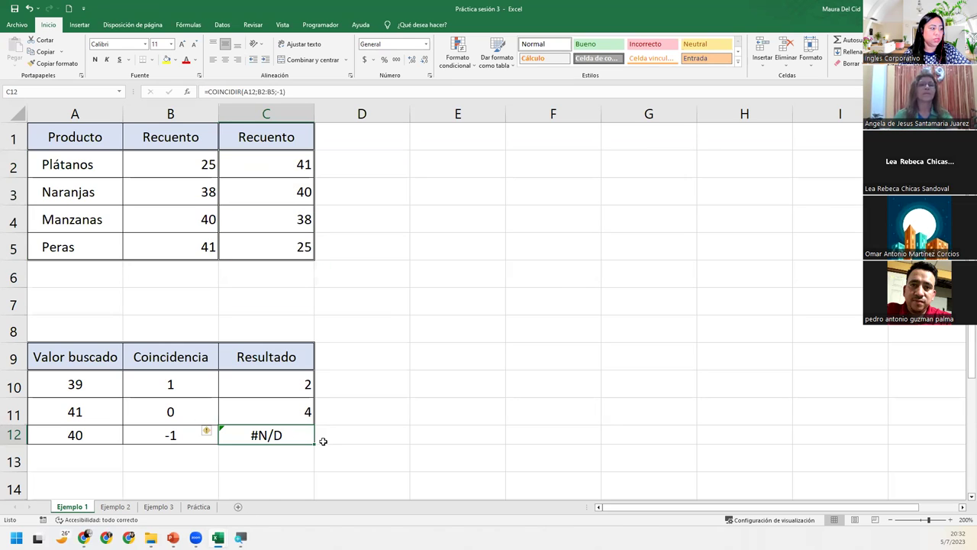
# Step: Replace B2:B5 with C2:C5 in C12's formula so it returns 2
pyautogui.doubleClick(301, 435)
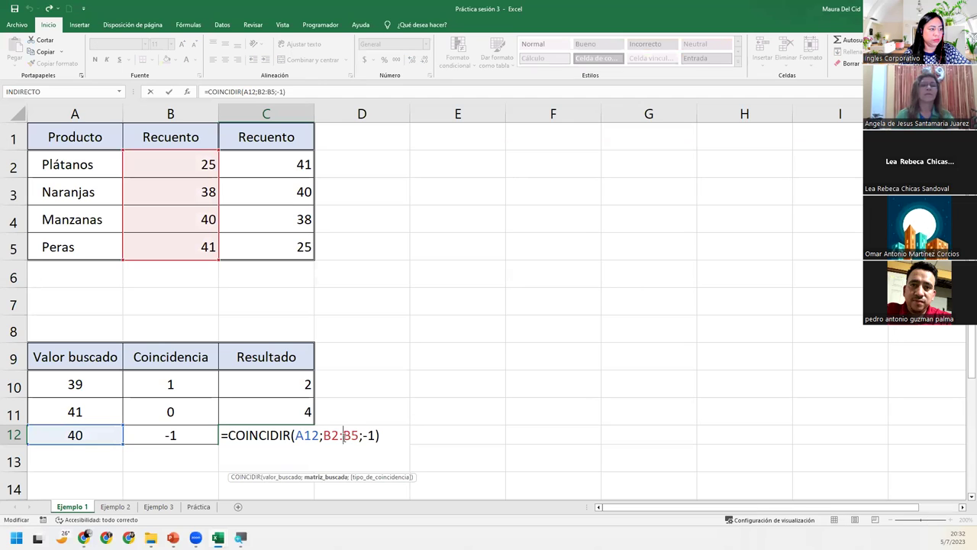
pyautogui.click(328, 477)
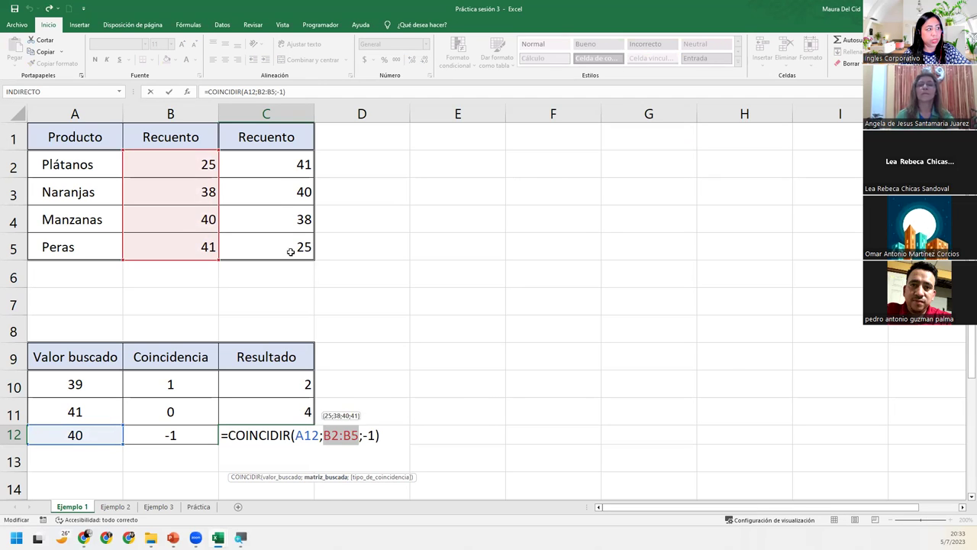
pyautogui.moveTo(272, 164); pyautogui.dragTo(280, 246)
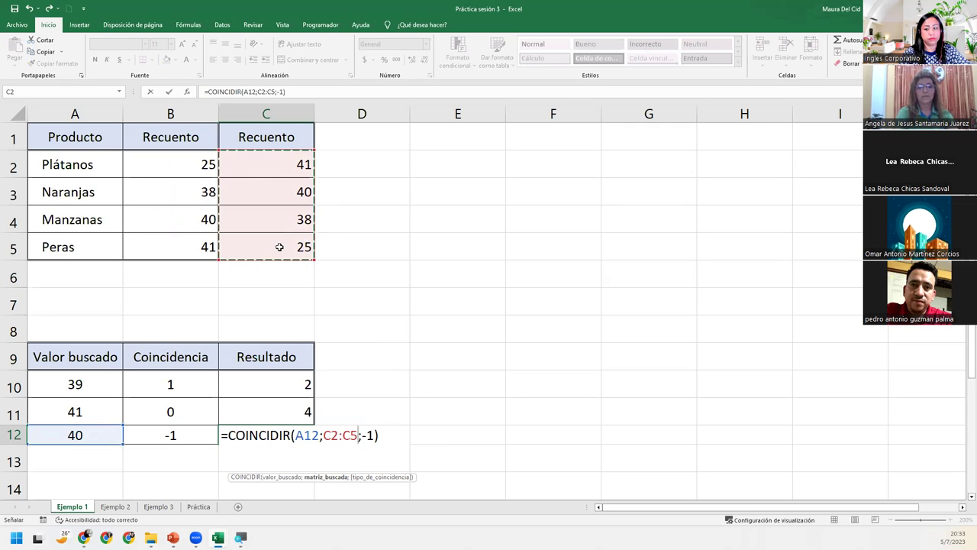
pyautogui.press('Return')
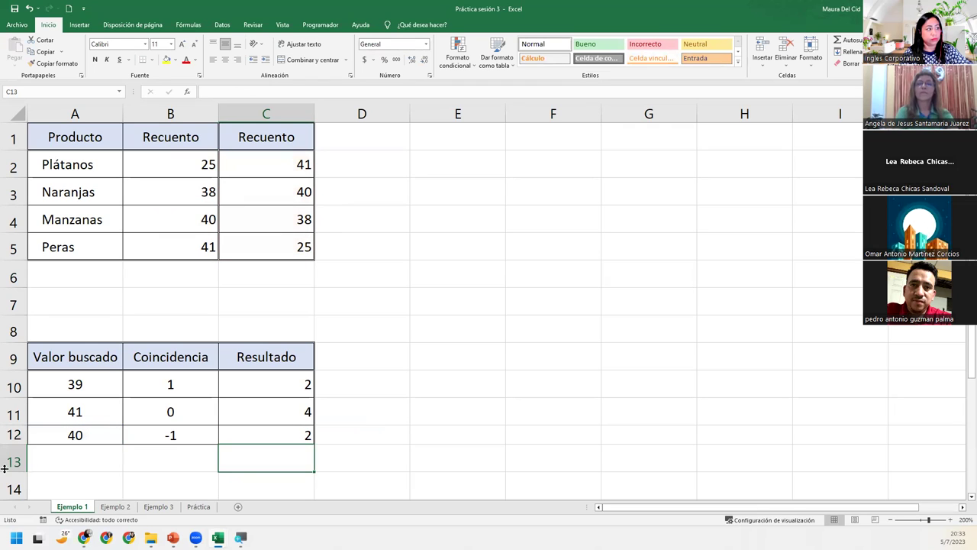
pyautogui.click(252, 433)
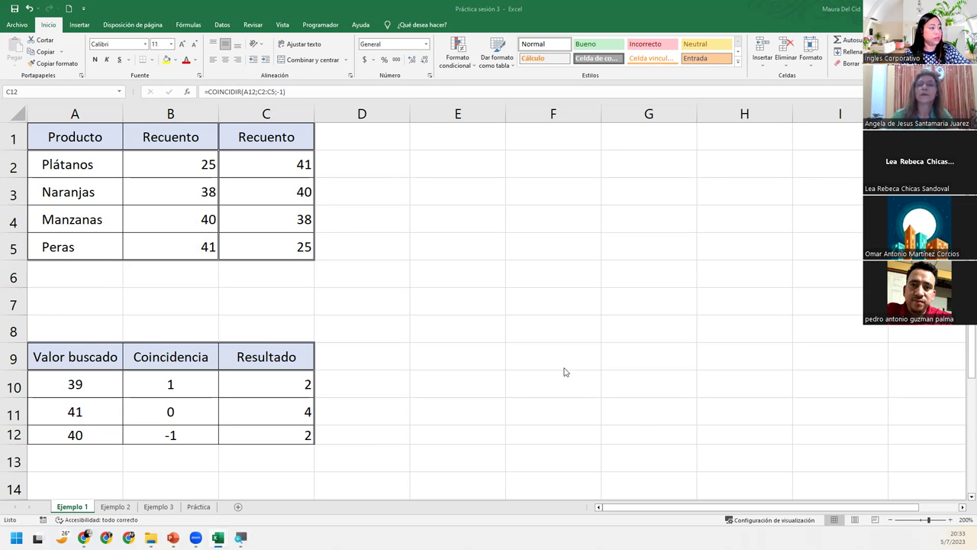
# Step: Point C12's lookup range back from C2:C5 to B2:B5
pyautogui.click(261, 434)
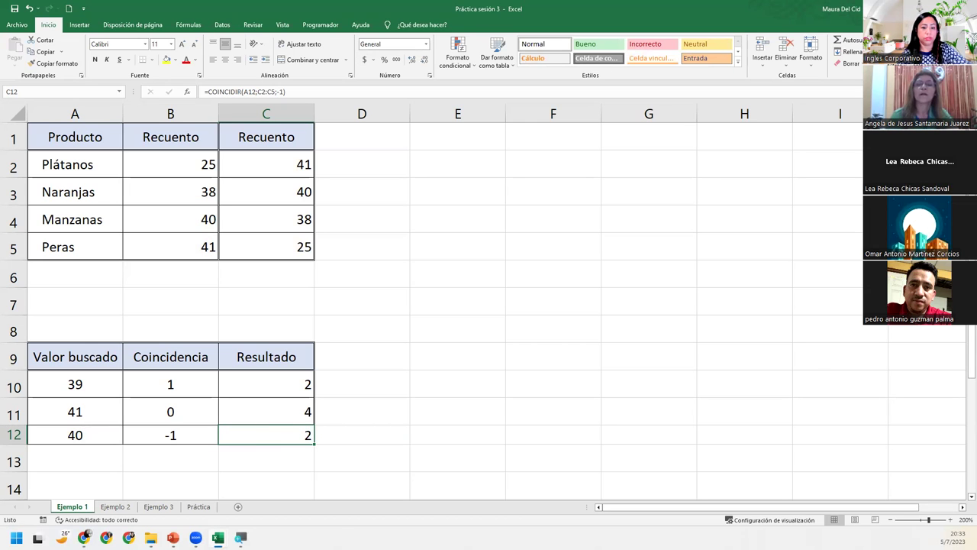
pyautogui.click(933, 108)
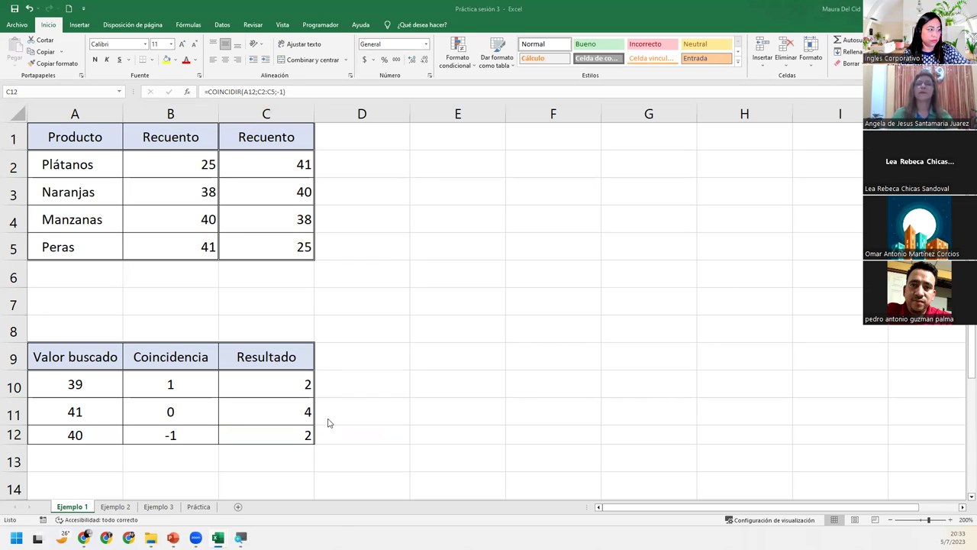
pyautogui.click(268, 433)
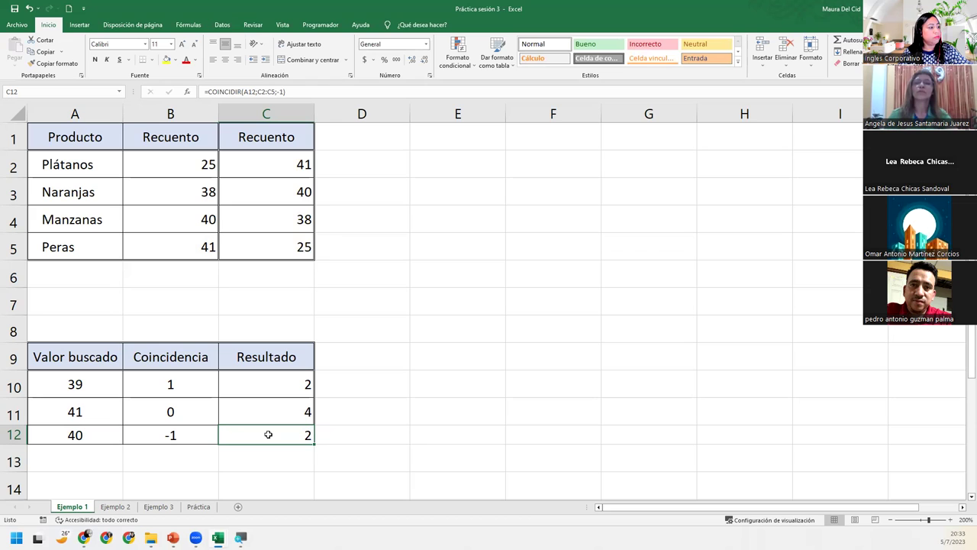
pyautogui.doubleClick(268, 434)
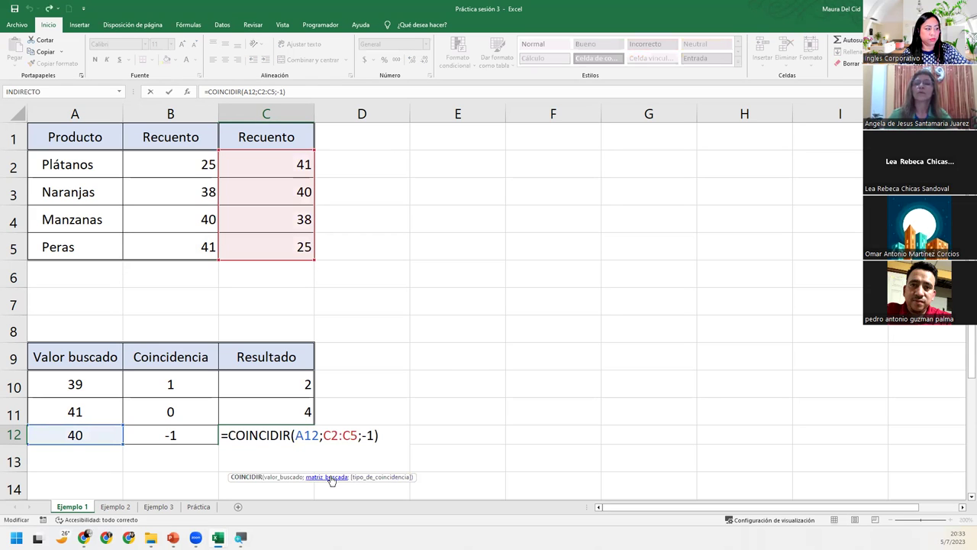
pyautogui.click(328, 477)
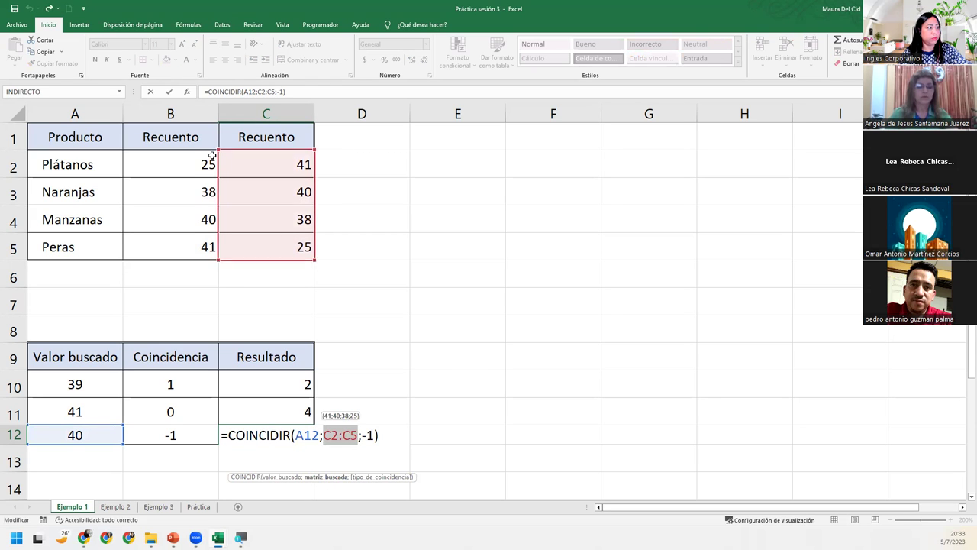
pyautogui.moveTo(197, 166); pyautogui.dragTo(204, 243)
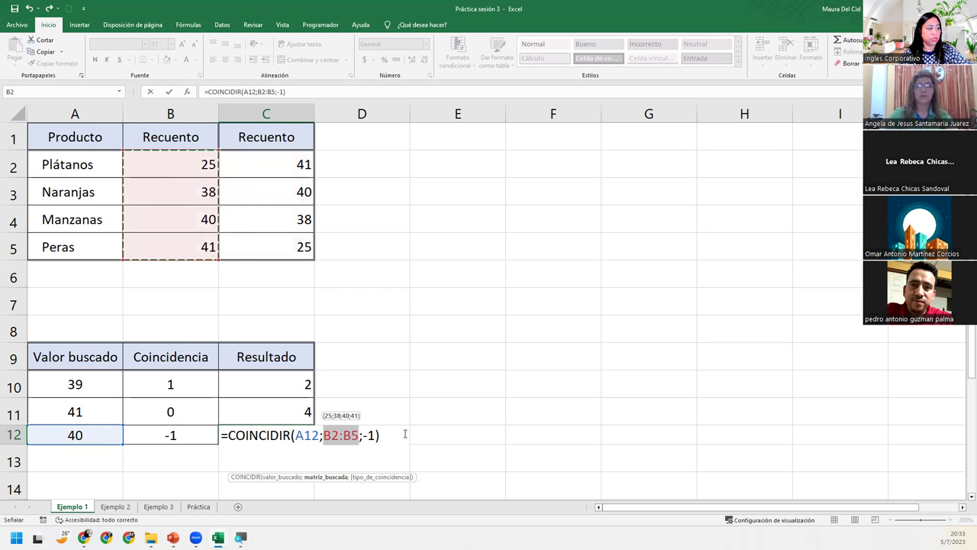
pyautogui.hotkey('ctrl', 'Return')
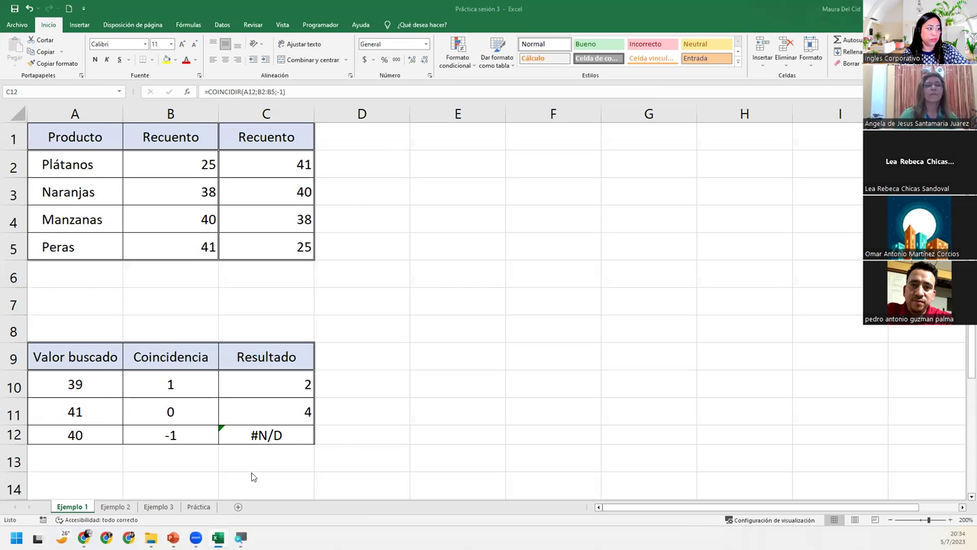
# Step: Insert SI.ERROR( at the start of C12's COINCIDIR formula
pyautogui.click(279, 441)
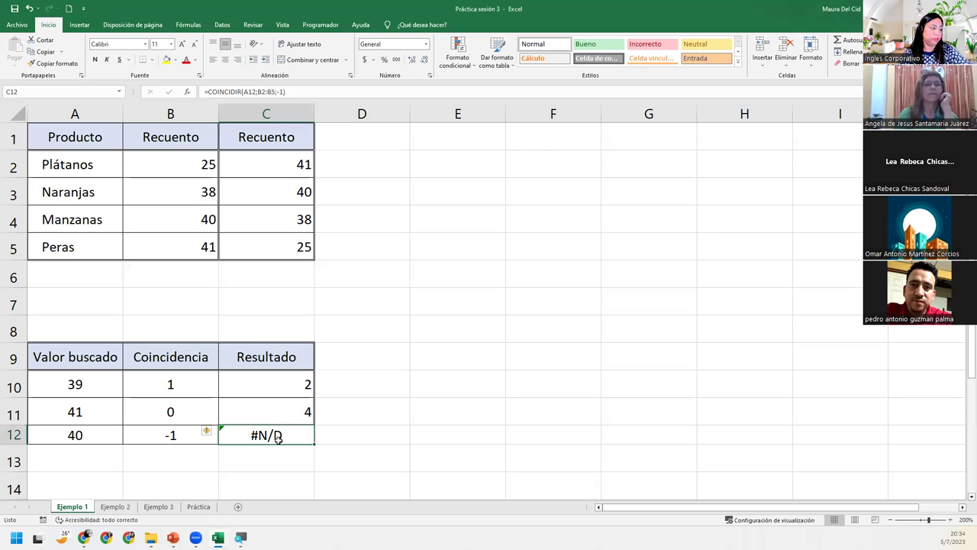
pyautogui.doubleClick(284, 435)
pyautogui.click(227, 436)
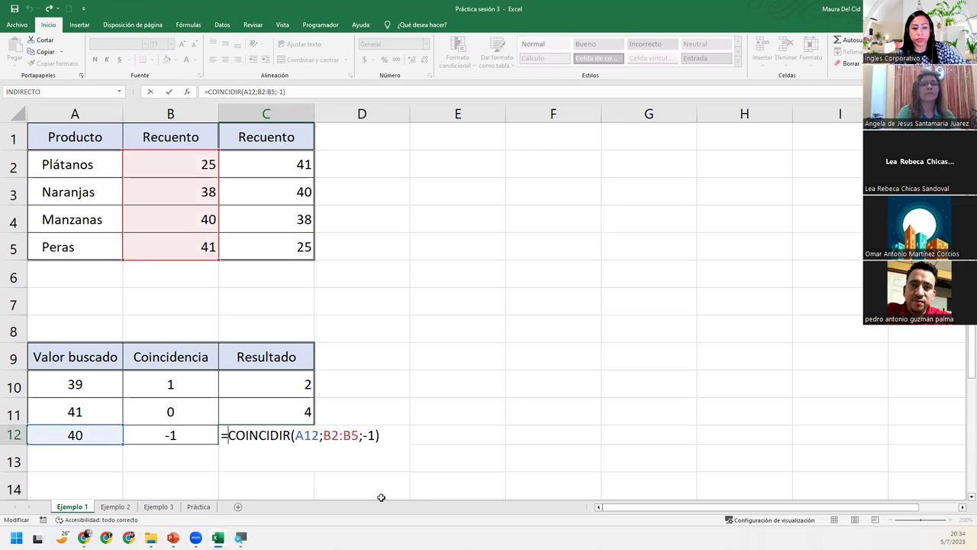
pyautogui.write('SI.ERROR(')
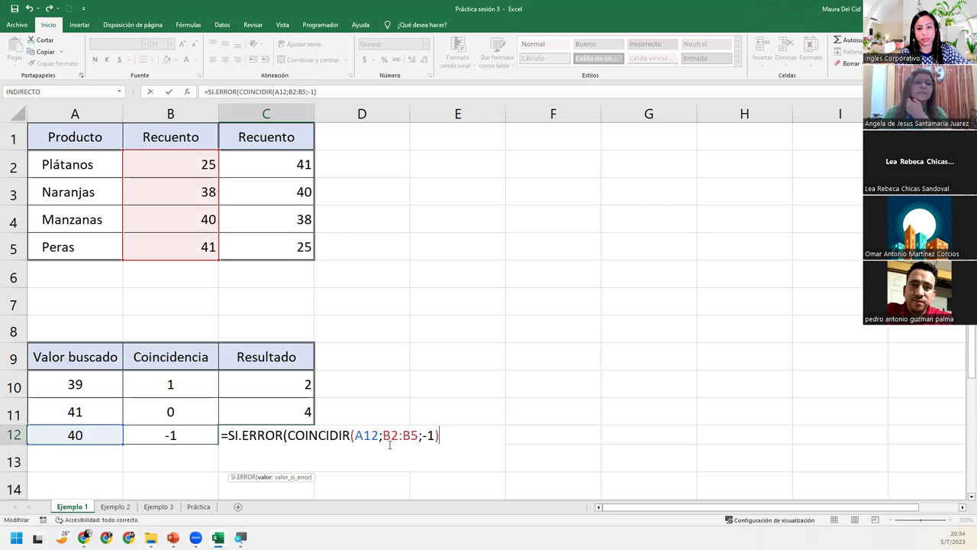
# Step: Add the fallback text "Compruebe el orden de la matríz de búsqueda" and close the formula
pyautogui.write(';')
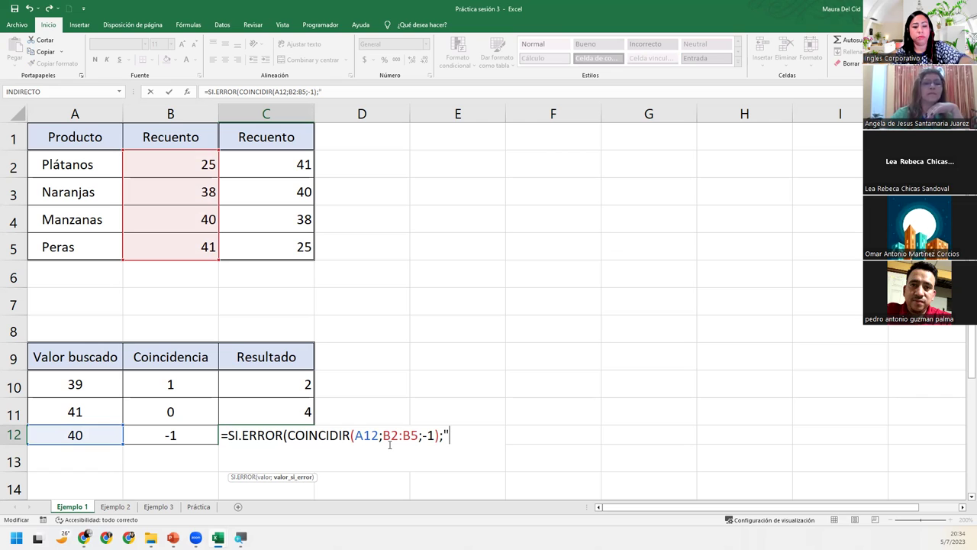
pyautogui.write('c')
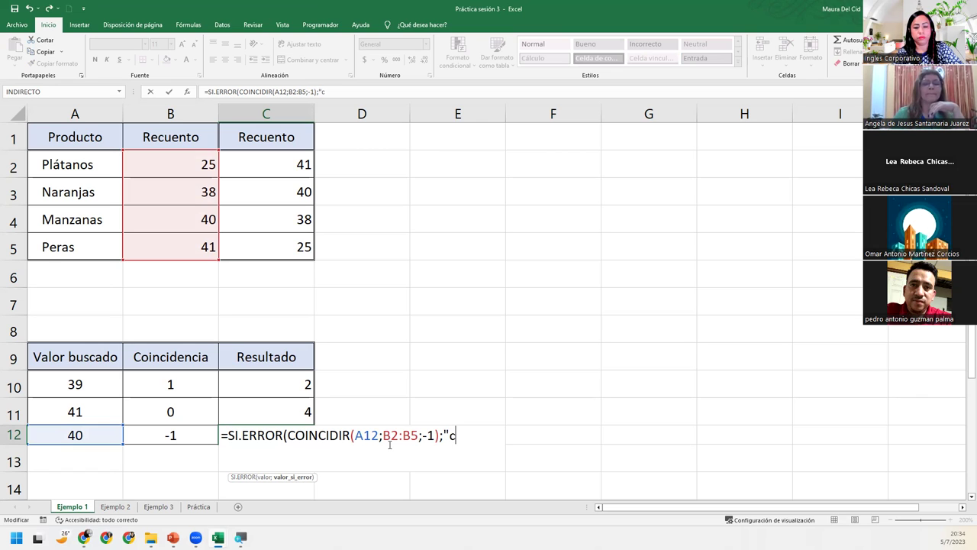
pyautogui.press('BackSpace')
pyautogui.write('C')
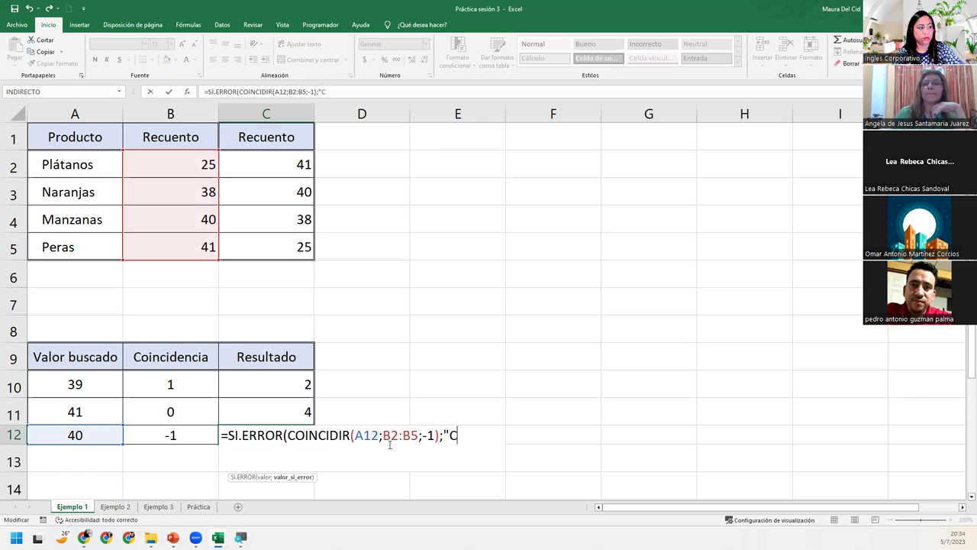
pyautogui.write('ompruebe el orden de los datos de orig')
pyautogui.press('BackSpace')
pyautogui.press('BackSpace')
pyautogui.press('BackSpace')
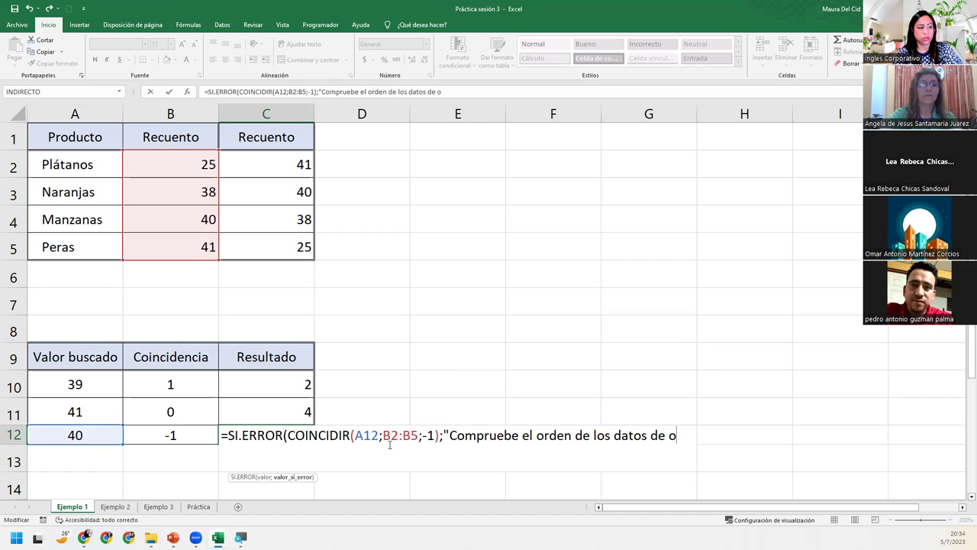
pyautogui.press('BackSpace')
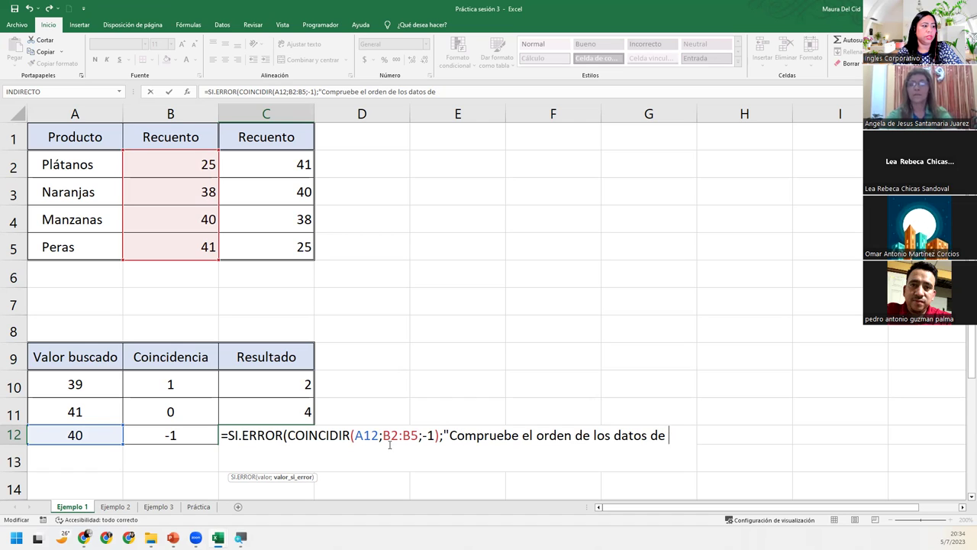
pyautogui.press('BackSpace')
pyautogui.press('BackSpace')
pyautogui.press('BackSpace')
pyautogui.press('BackSpace')
pyautogui.press('BackSpace')
pyautogui.press('BackSpace')
pyautogui.write('la matríz de ')
pyautogui.write('bus')
pyautogui.press('BackSpace')
pyautogui.press('BackSpace')
pyautogui.write('´s')
pyautogui.press('BackSpace')
pyautogui.press('BackSpace')
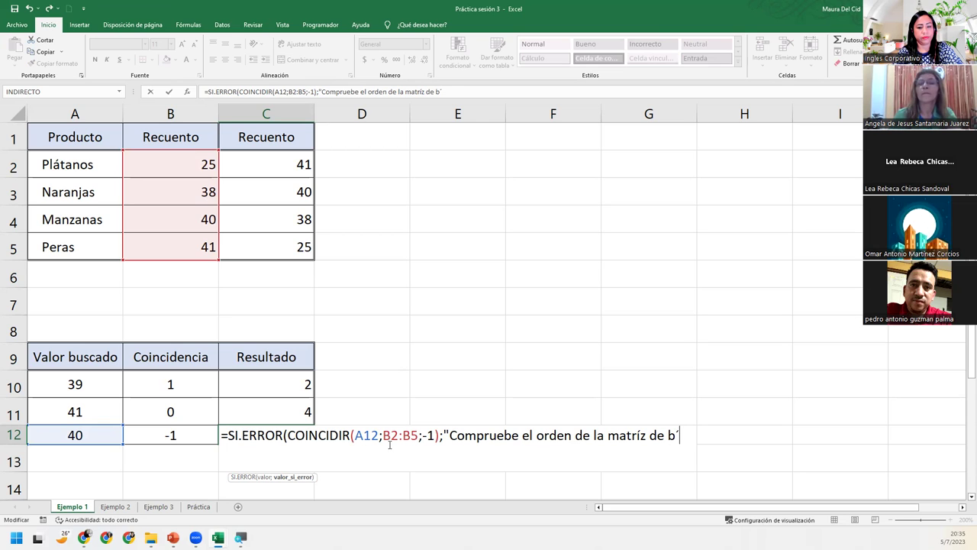
pyautogui.write('úsqueda')
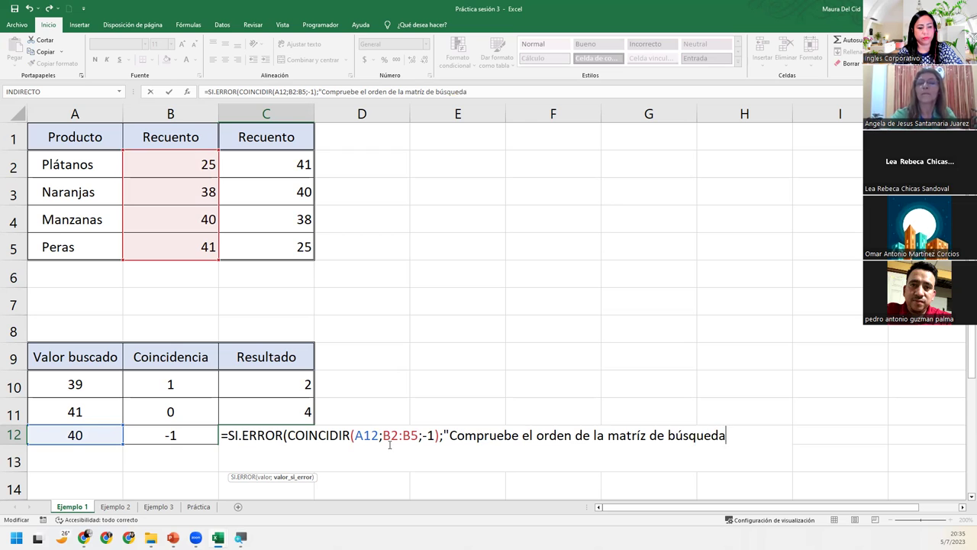
pyautogui.write('")')
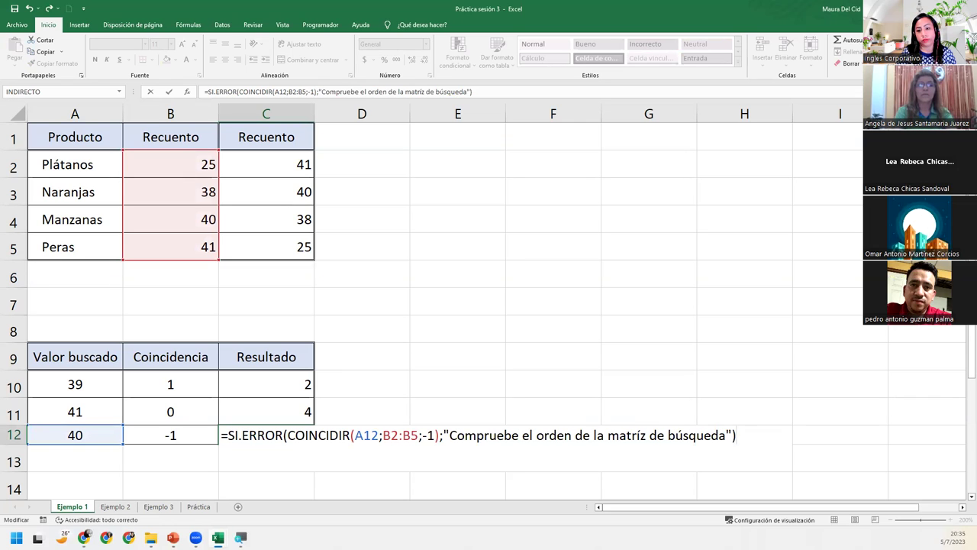
pyautogui.press('Return')
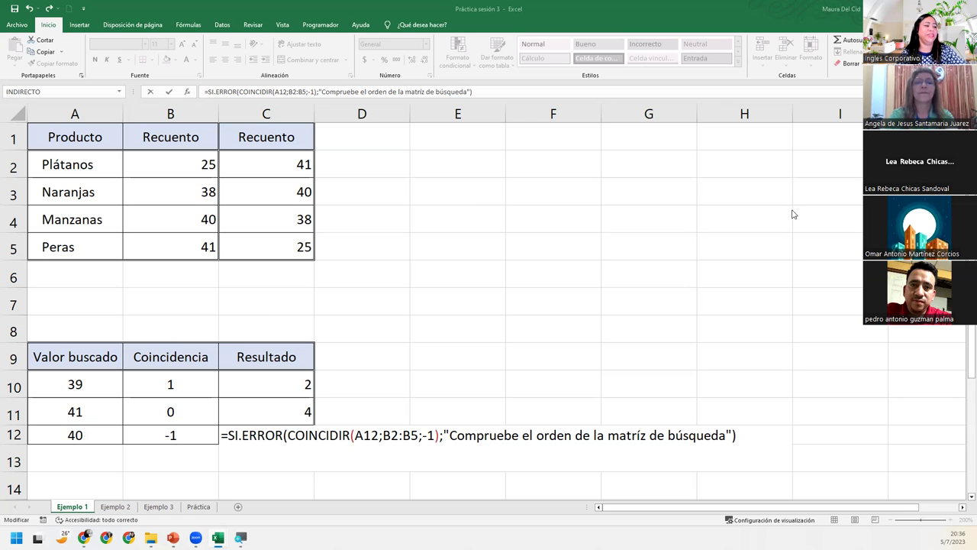
# Step: Commit C12's SI.ERROR formula so the fallback message replaces #N/D, then select B2:B5
pyautogui.click(758, 443)
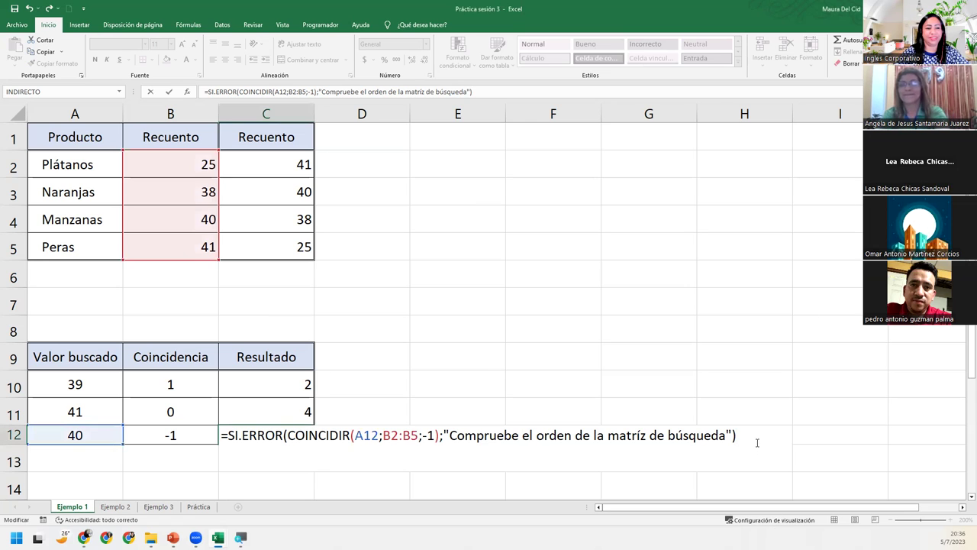
pyautogui.press('Return')
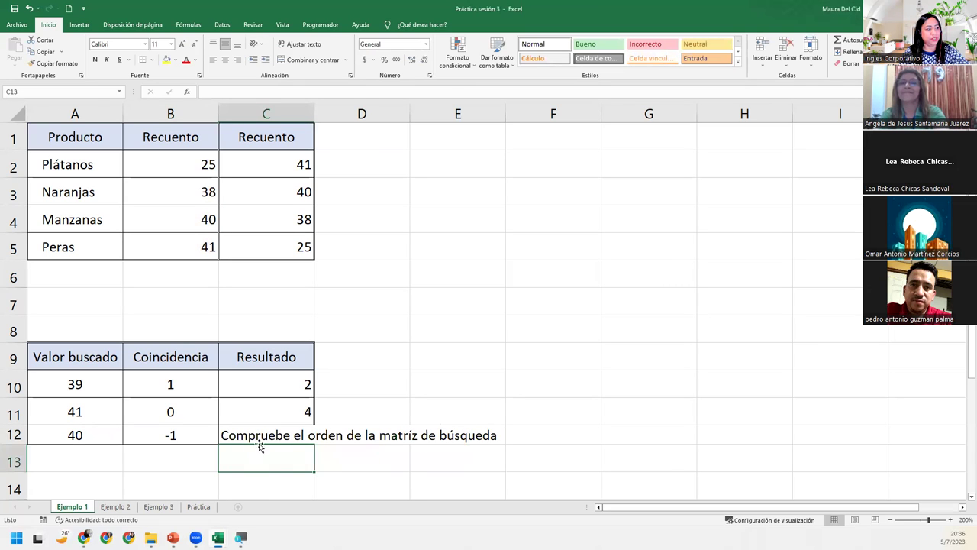
pyautogui.click(271, 430)
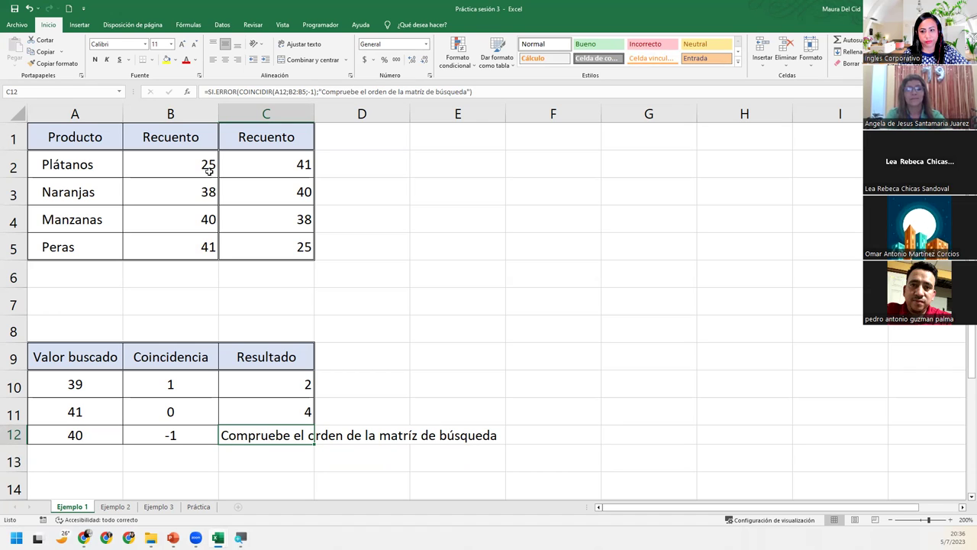
pyautogui.moveTo(209, 171); pyautogui.dragTo(196, 239)
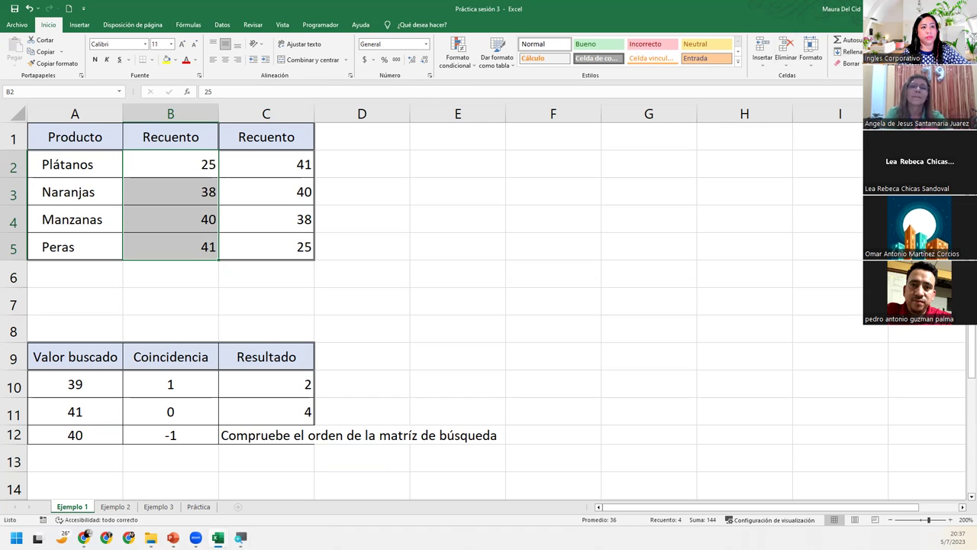
# Step: Sort only the selected counts in B2:B5 descending, keeping the products in place
pyautogui.click(890, 86)
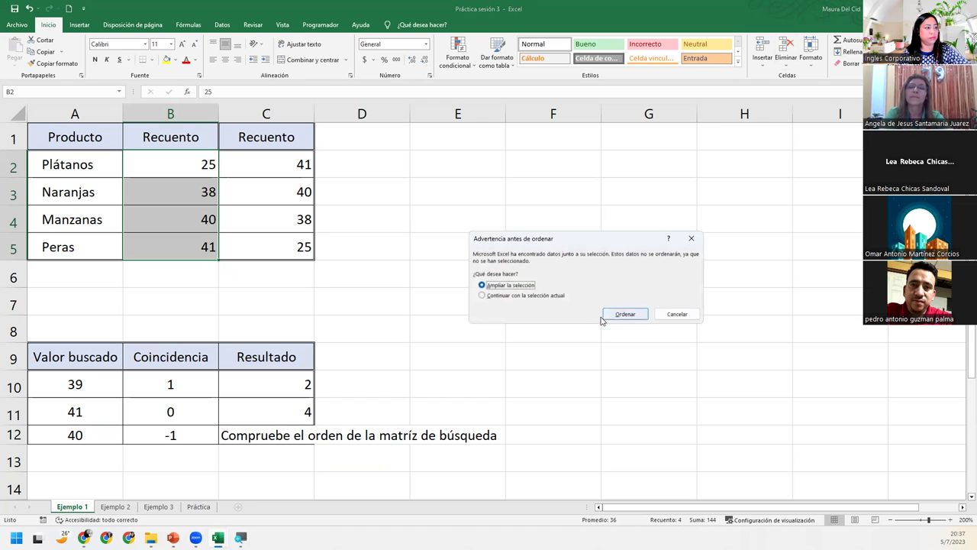
pyautogui.click(552, 295)
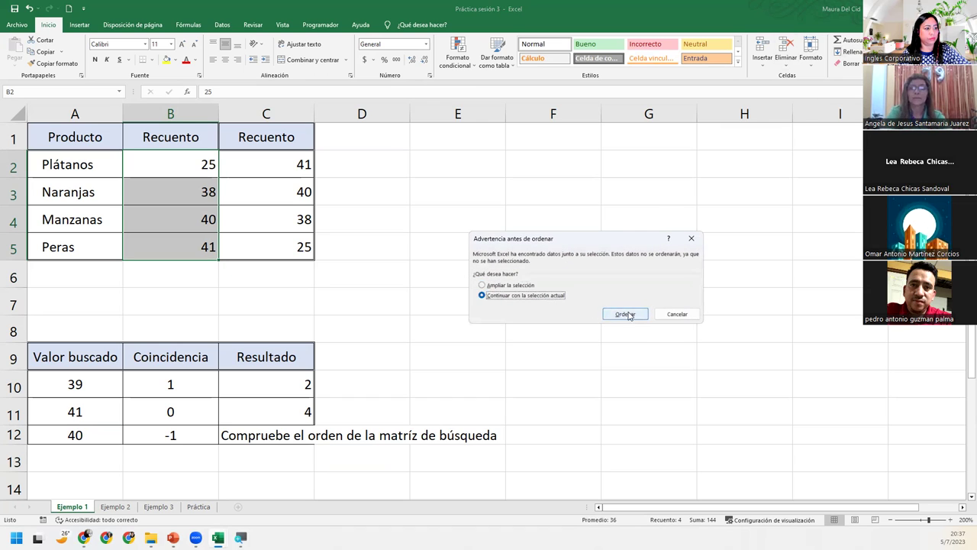
pyautogui.click(626, 314)
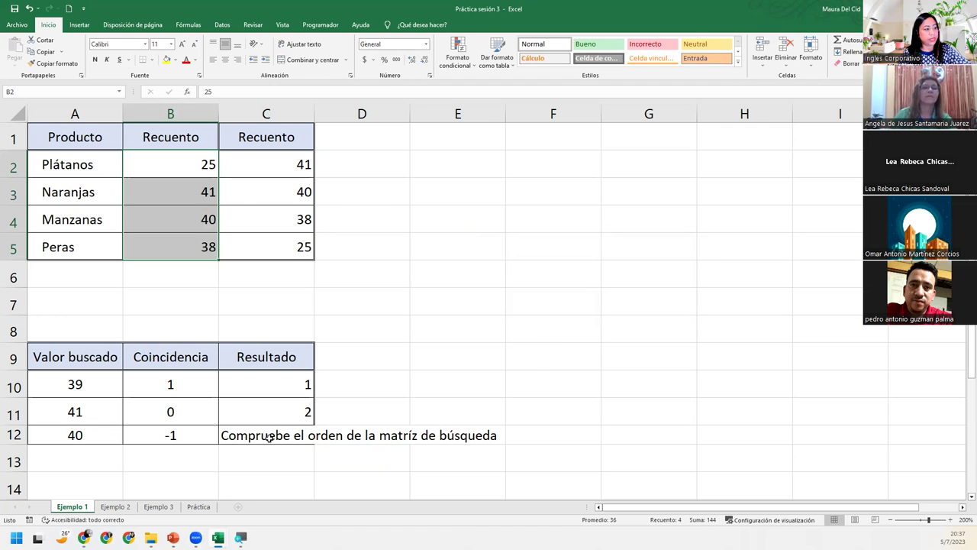
# Step: Review C12's formula ranges after the sort
pyautogui.click(268, 436)
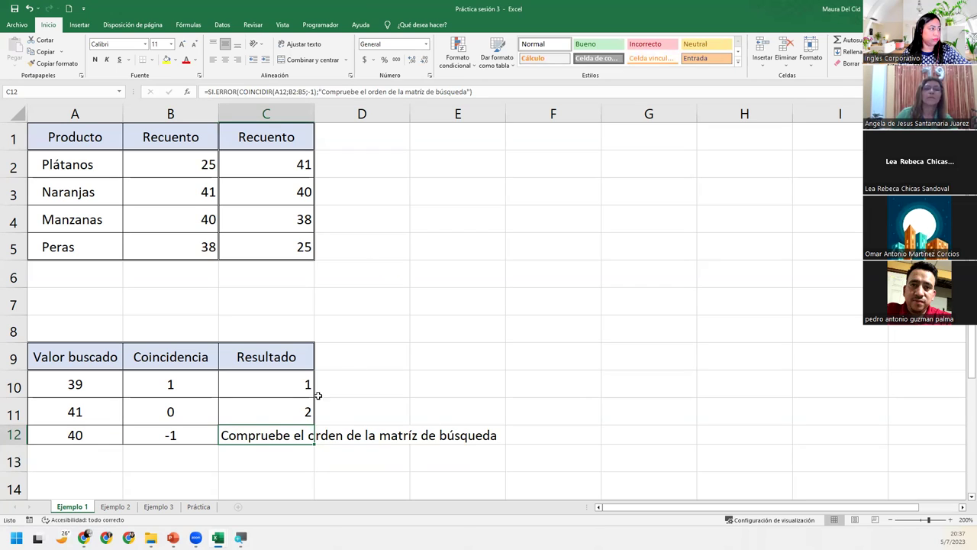
pyautogui.doubleClick(281, 434)
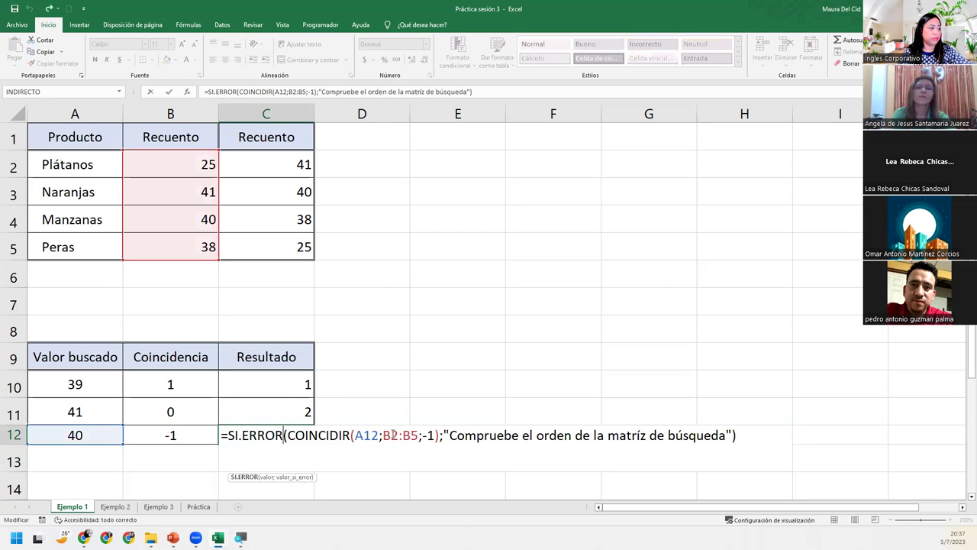
pyautogui.press('Return')
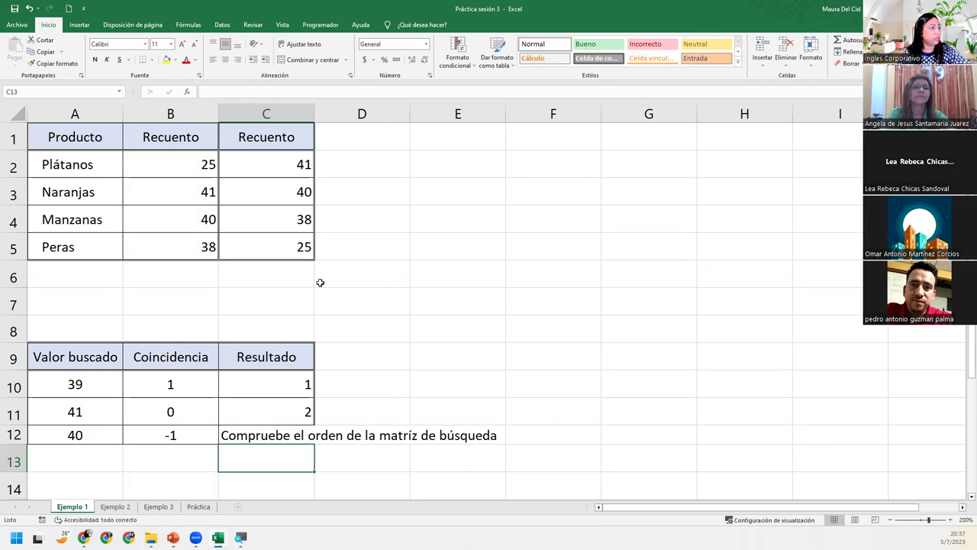
pyautogui.click(263, 435)
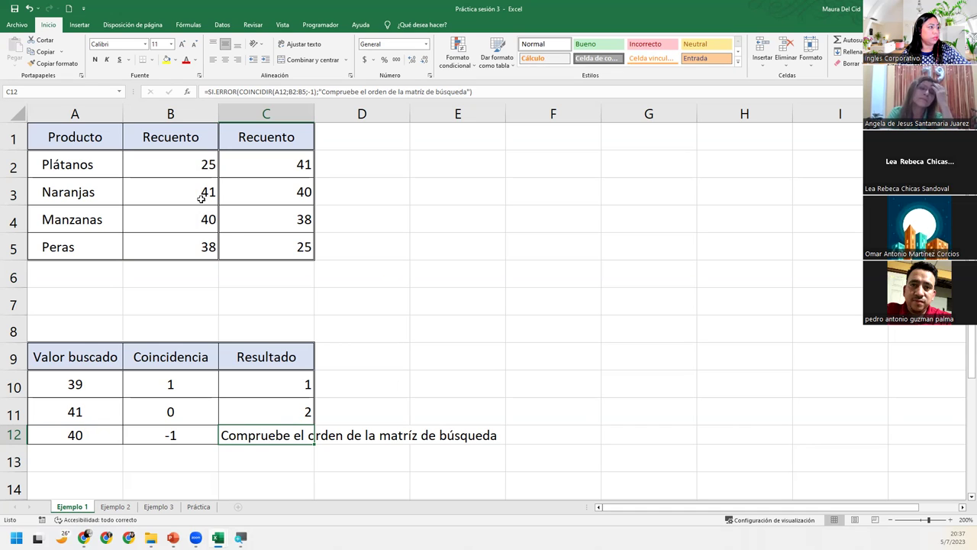
# Step: Quick-sort only the selected B2:B5 counts, continuing with the current selection
pyautogui.click(179, 168)
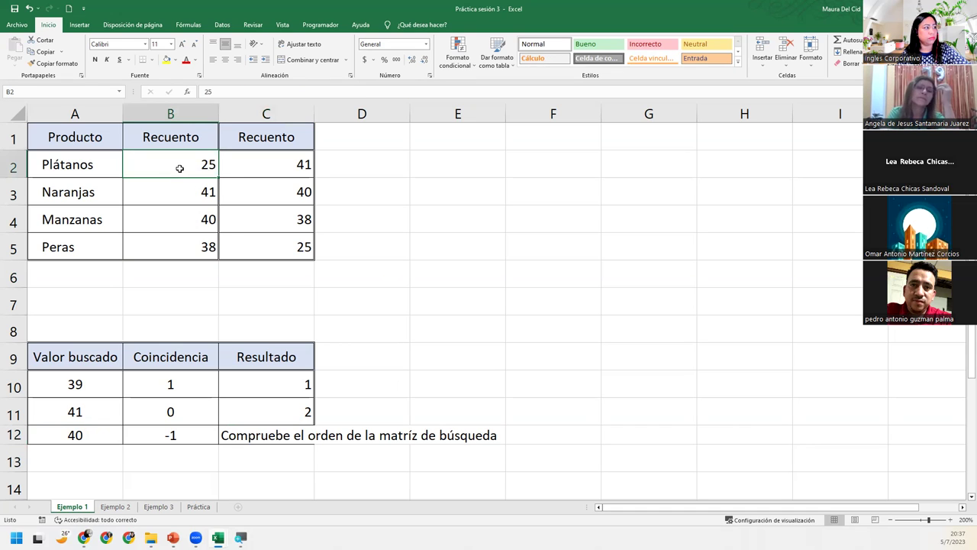
pyautogui.moveTo(179, 165)
pyautogui.mouseDown()
pyautogui.moveTo(171, 242)
pyautogui.moveTo(183, 246)
pyautogui.mouseUp()
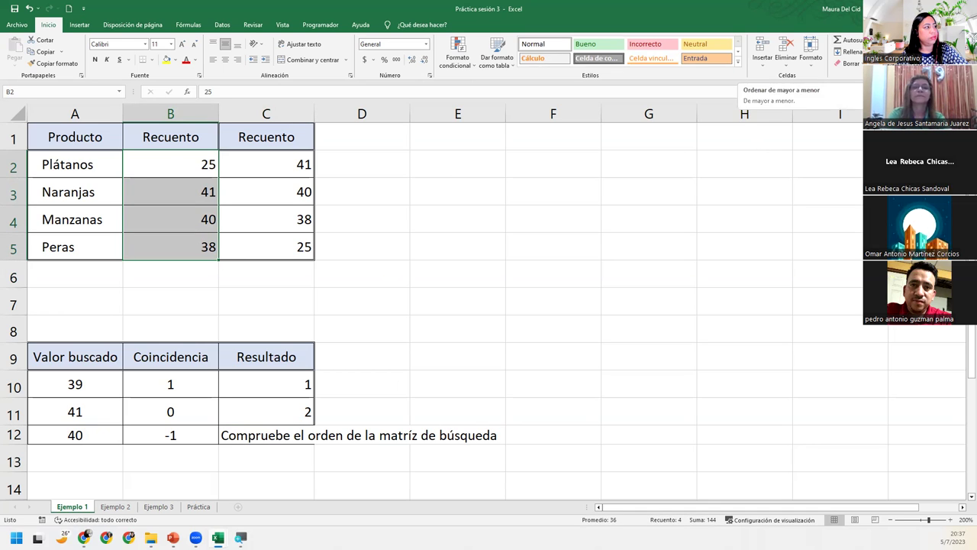
pyautogui.click(886, 90)
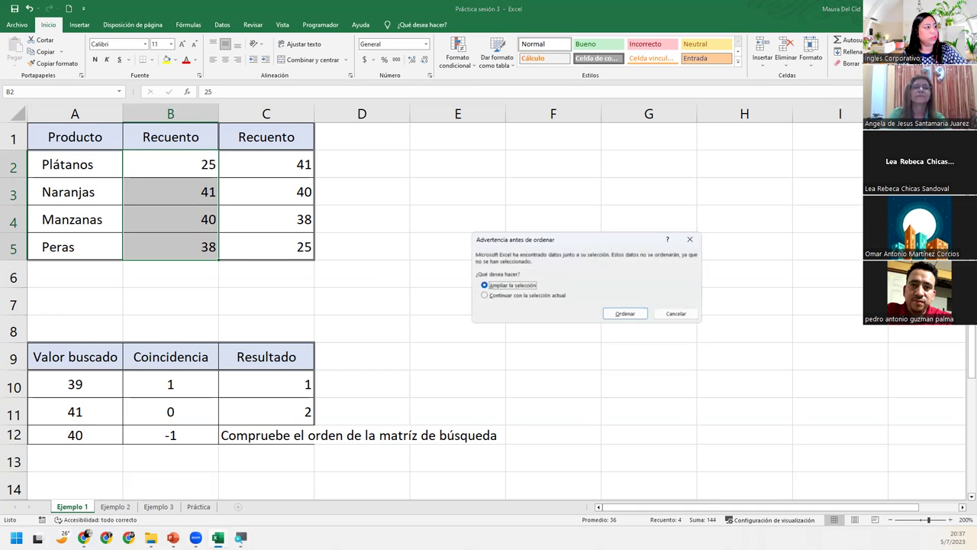
pyautogui.click(563, 295)
pyautogui.click(626, 315)
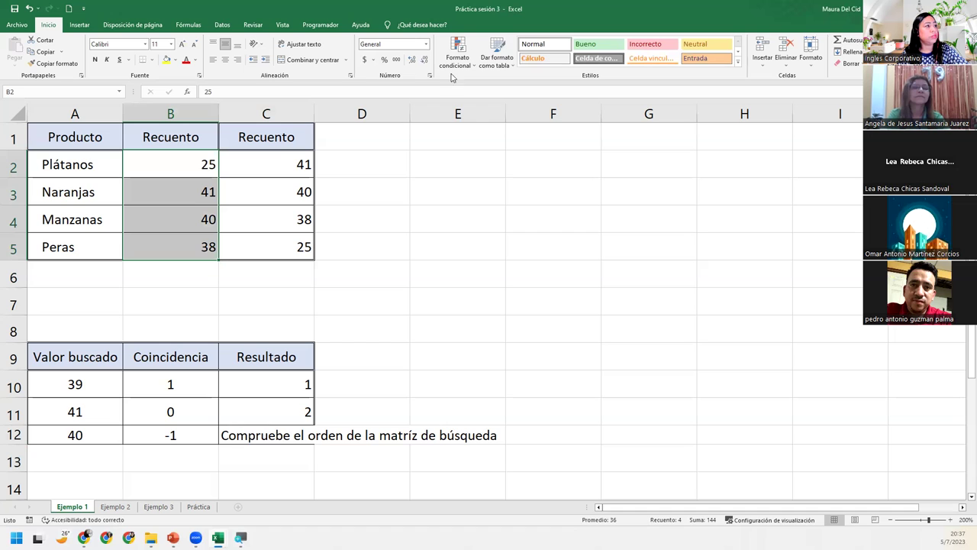
# Step: Custom-sort Columna B from largest to smallest, with no header row, on the current selection
pyautogui.click(222, 24)
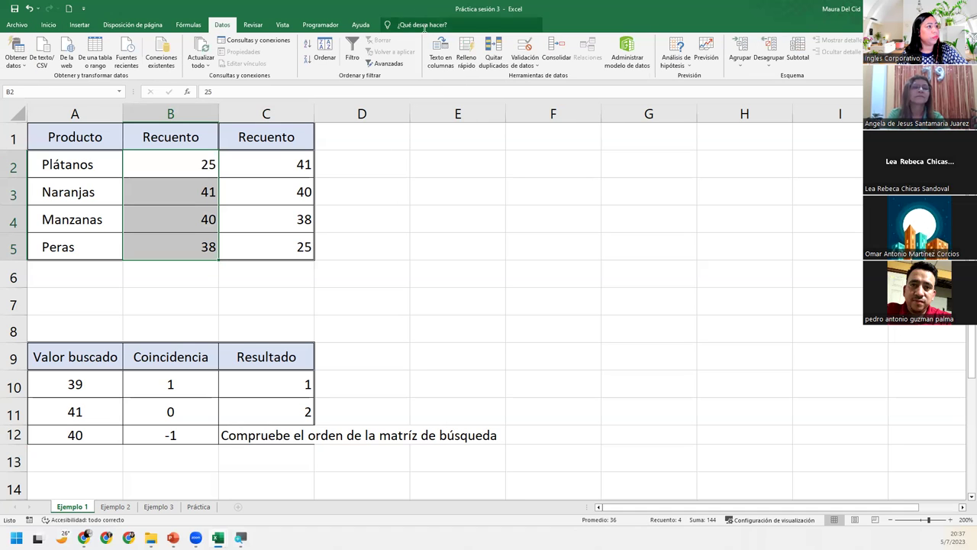
pyautogui.click(321, 52)
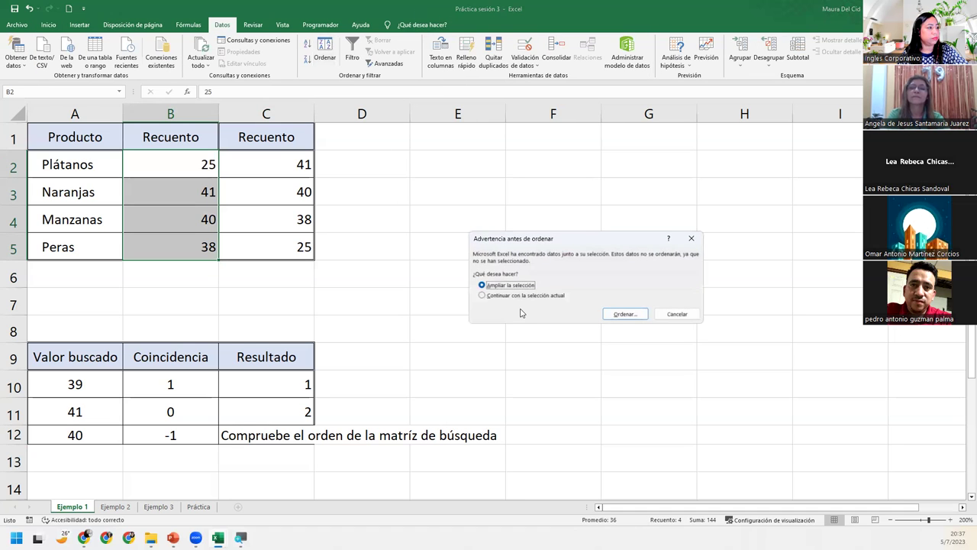
pyautogui.click(561, 296)
pyautogui.click(618, 315)
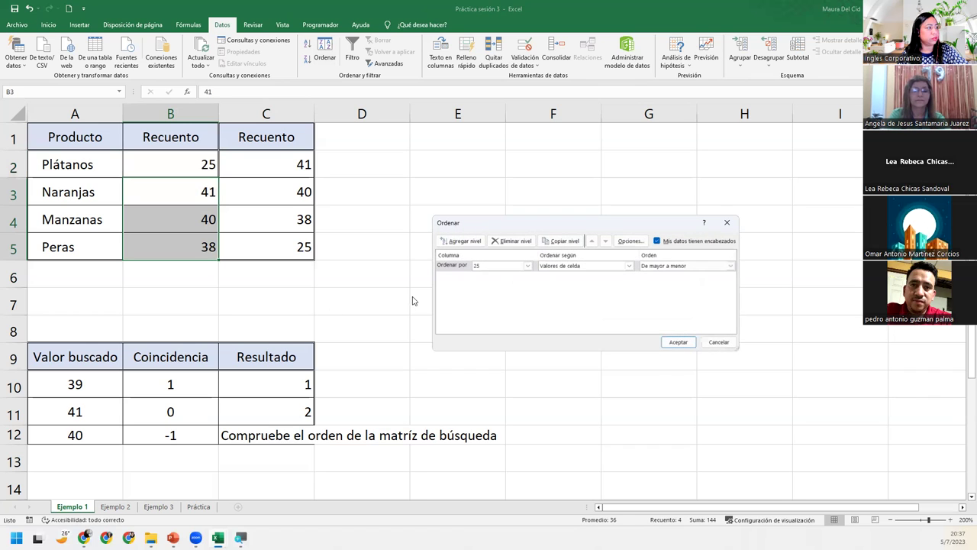
pyautogui.click(658, 241)
pyautogui.click(677, 342)
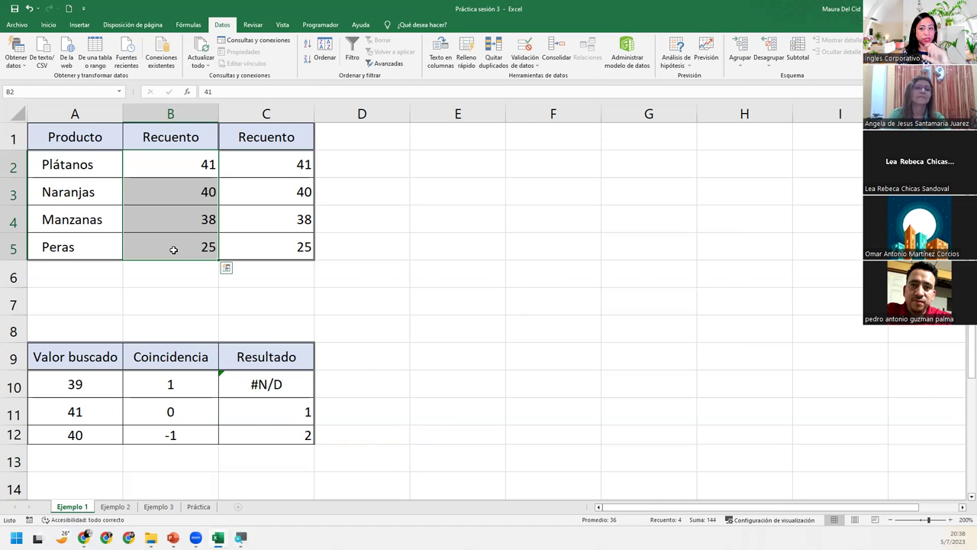
pyautogui.click(173, 250)
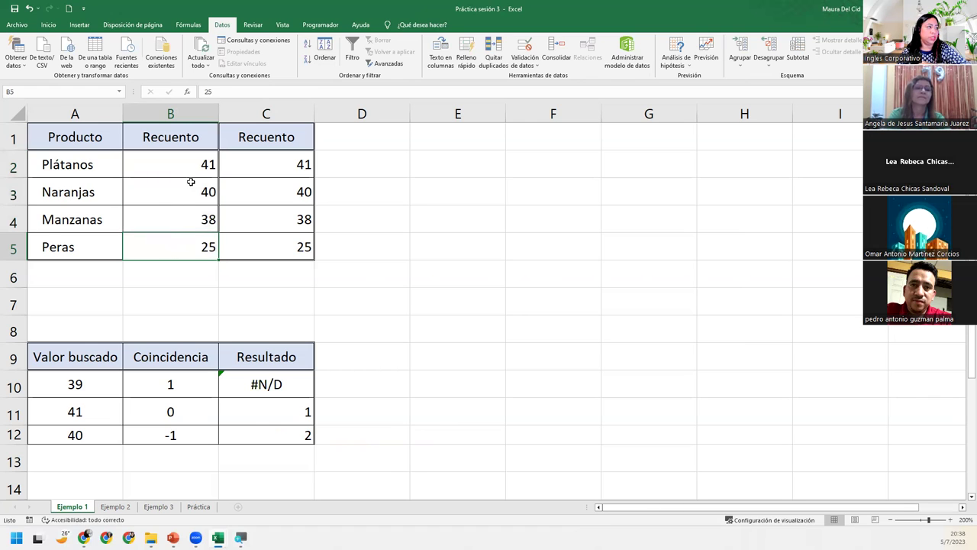
# Step: Review the formulas in C12, C11 and C10
pyautogui.click(290, 435)
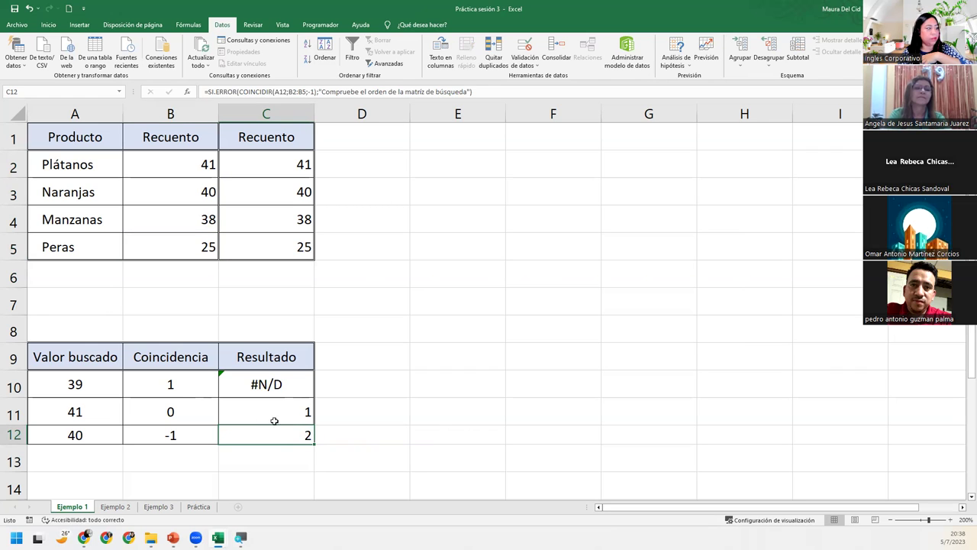
pyautogui.click(252, 412)
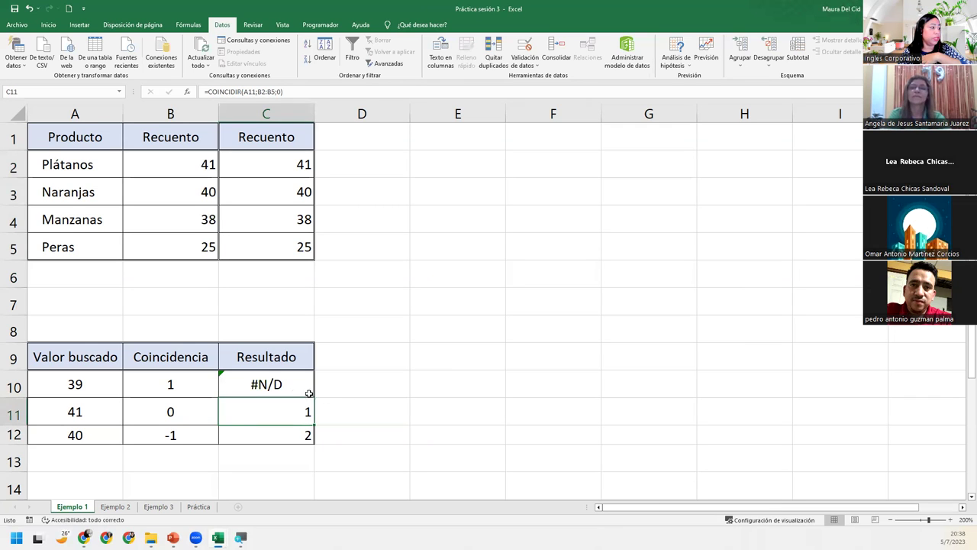
pyautogui.click(237, 389)
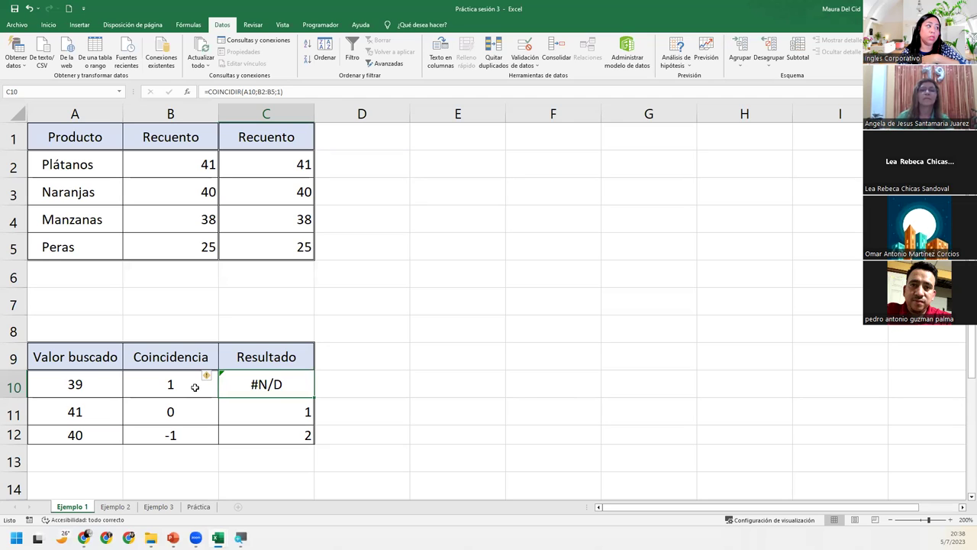
# Step: Restore column B's ascending order 25, 38, 40, 41, then go to sheet Ejemplo 2
pyautogui.hotkey('ctrl', 'z')
pyautogui.hotkey('ctrl', 'z')
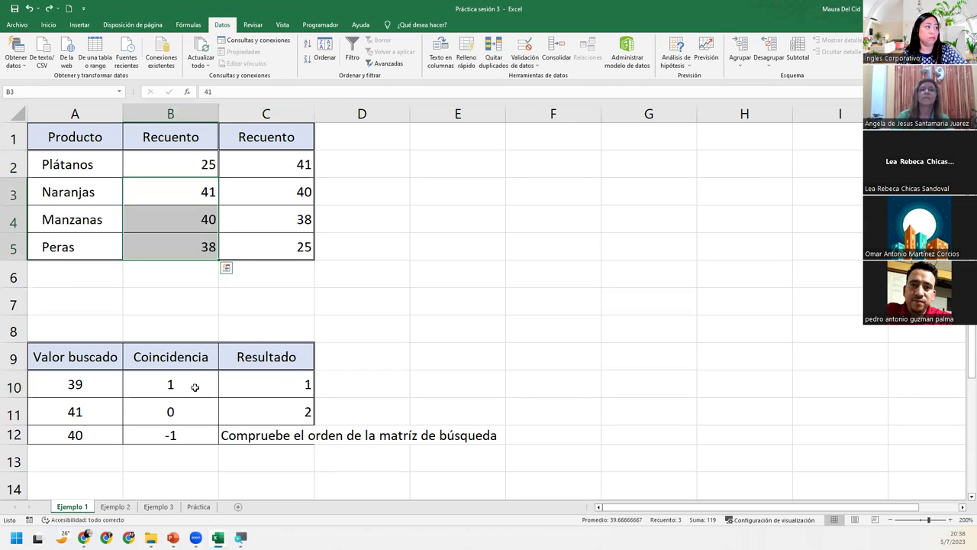
pyautogui.hotkey('ctrl', 'z')
pyautogui.hotkey('ctrl', 'y')
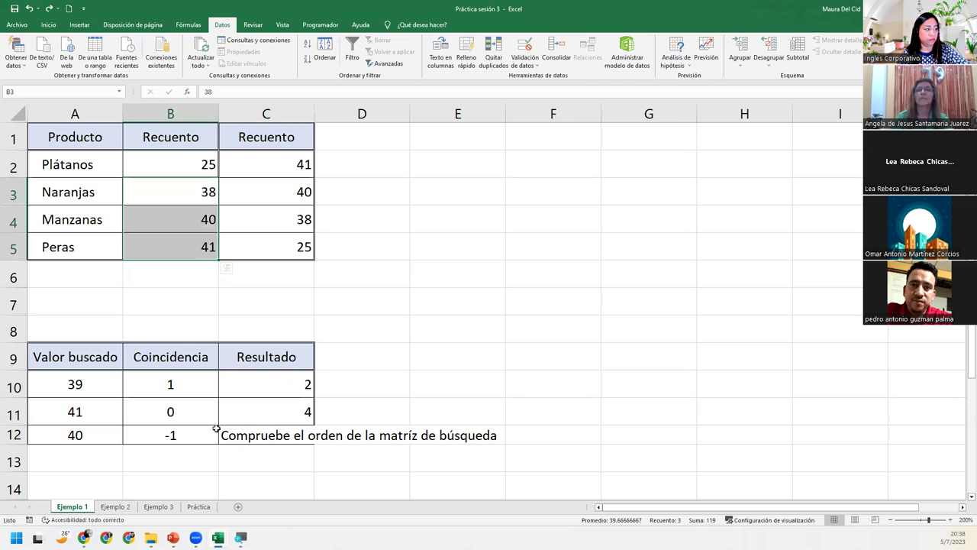
pyautogui.click(185, 157)
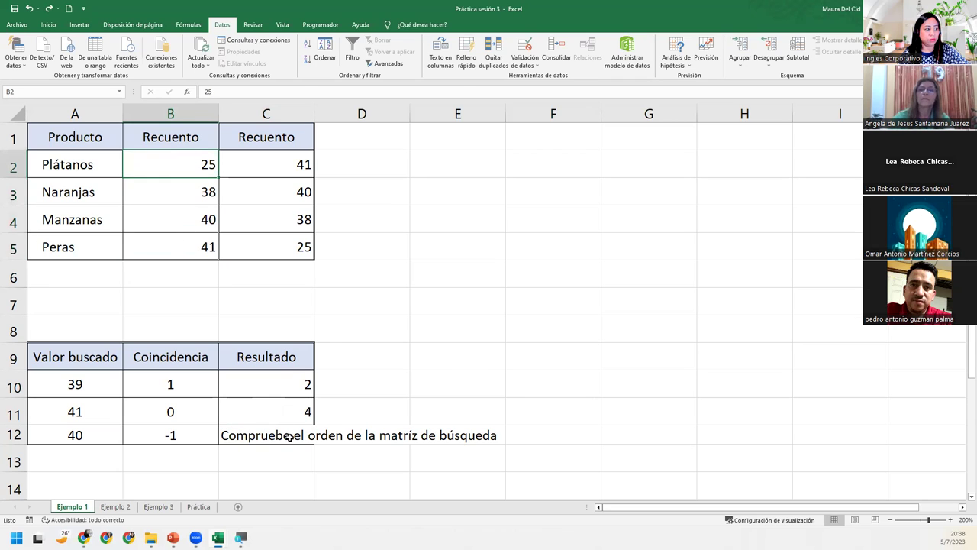
pyautogui.click(288, 434)
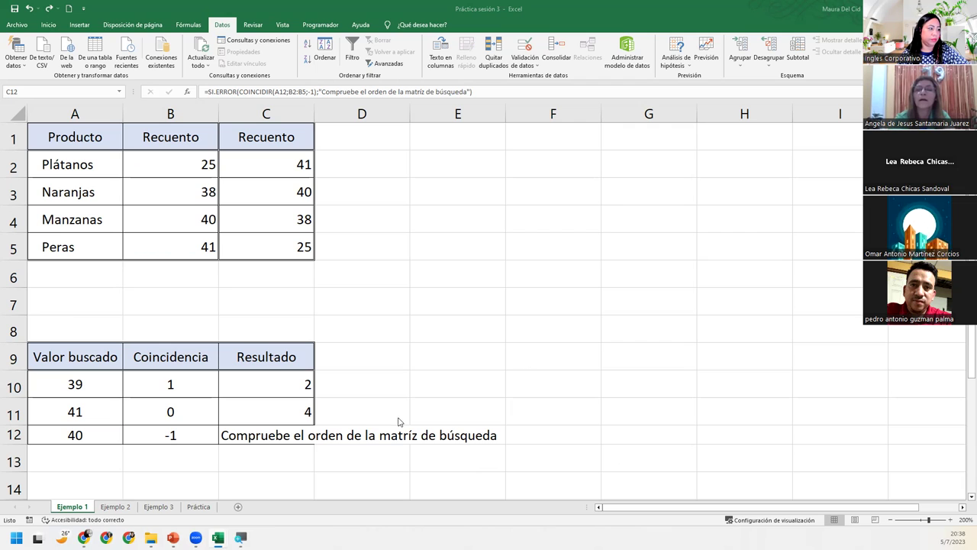
pyautogui.click(272, 442)
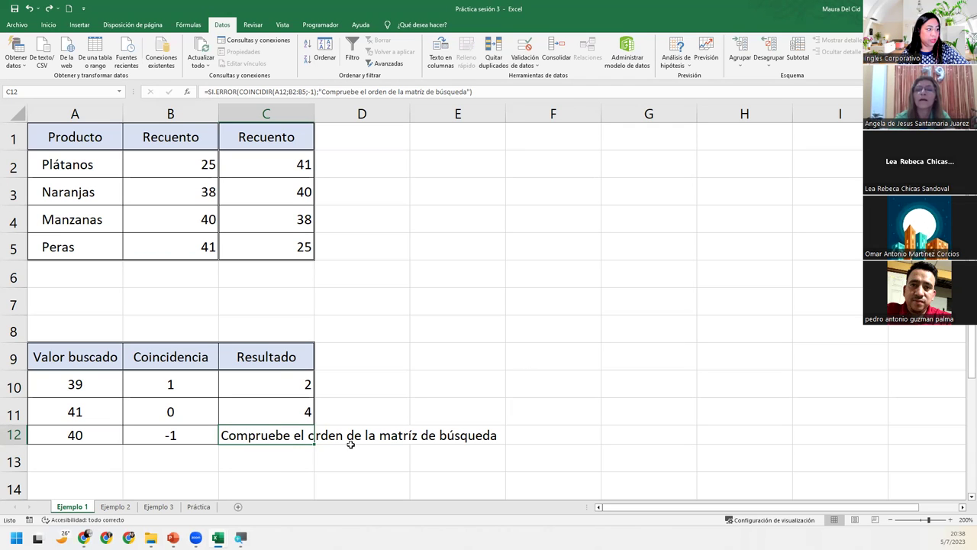
pyautogui.click(114, 506)
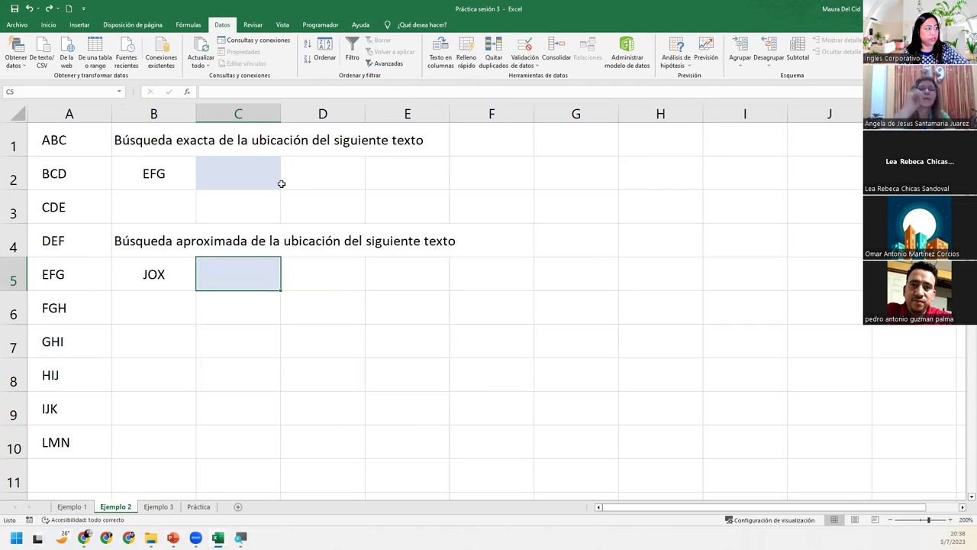
# Step: Begin =COINCIDIR( in C2 of Ejemplo 2 for the EFG exact-match lookup
pyautogui.click(271, 182)
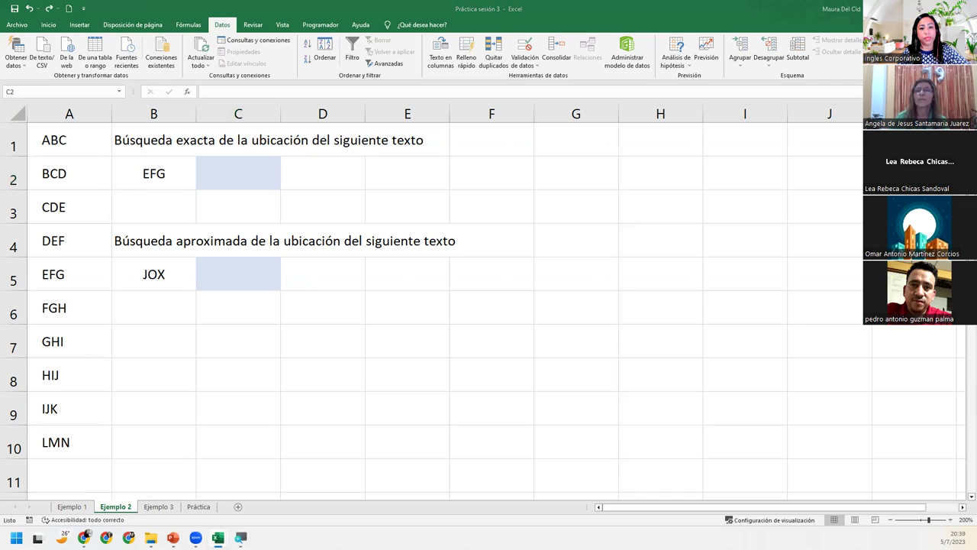
pyautogui.click(245, 173)
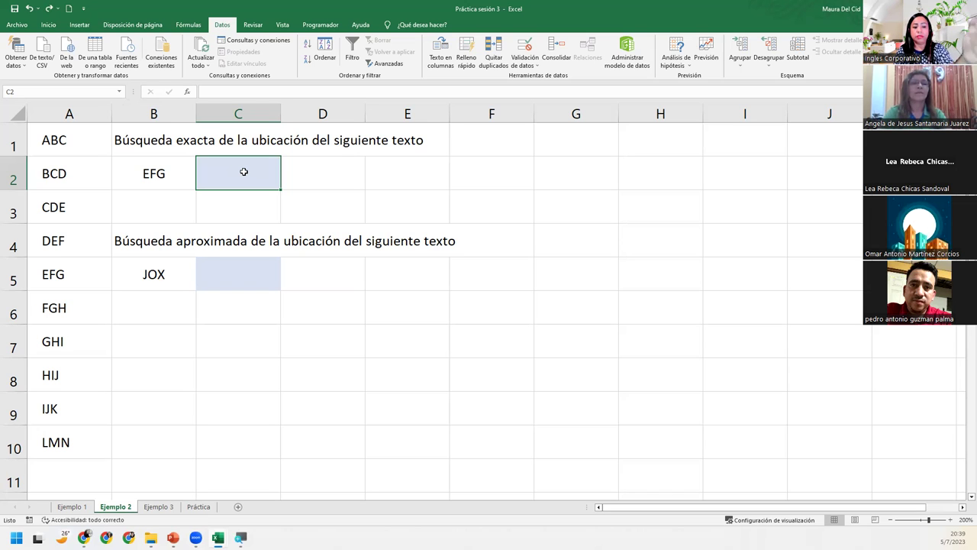
pyautogui.write('=coin')
pyautogui.press('Tab')
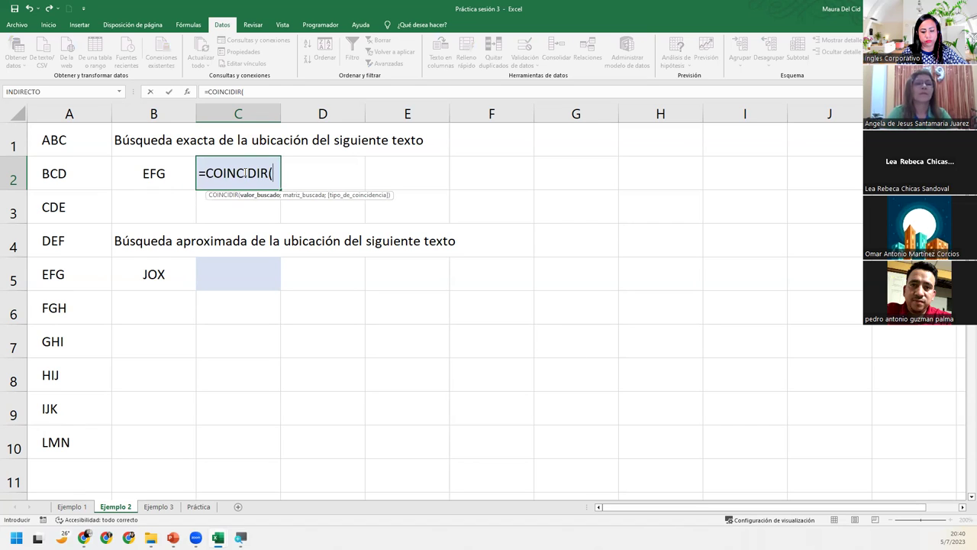
# Step: Complete C2 as =COINCIDIR(B2;A1:A10;0), returning 5 as EFG's position
pyautogui.click(170, 162)
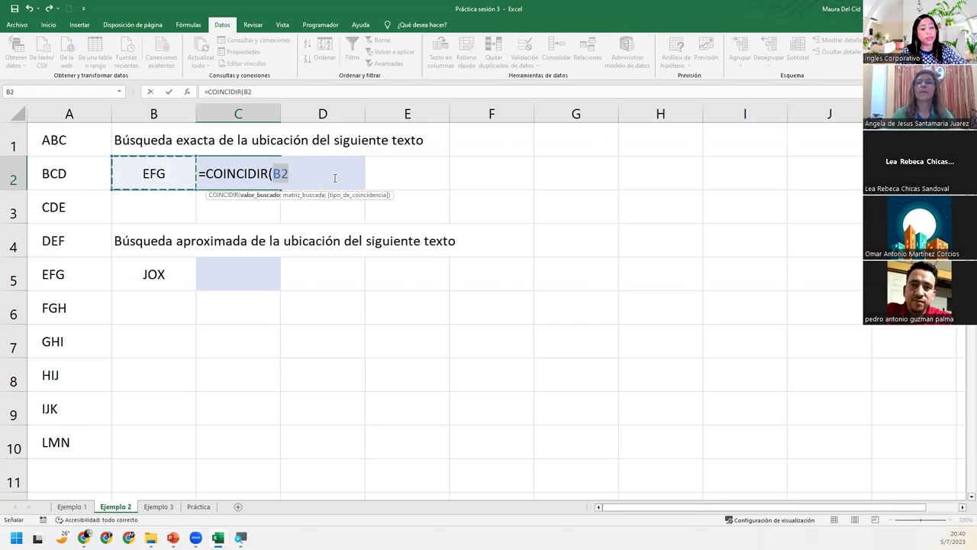
pyautogui.write(';')
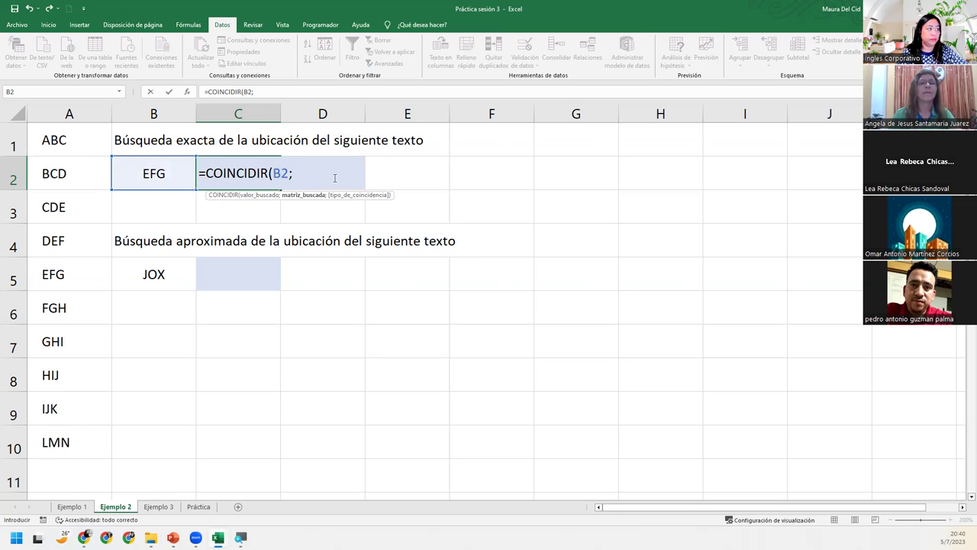
pyautogui.click(41, 140)
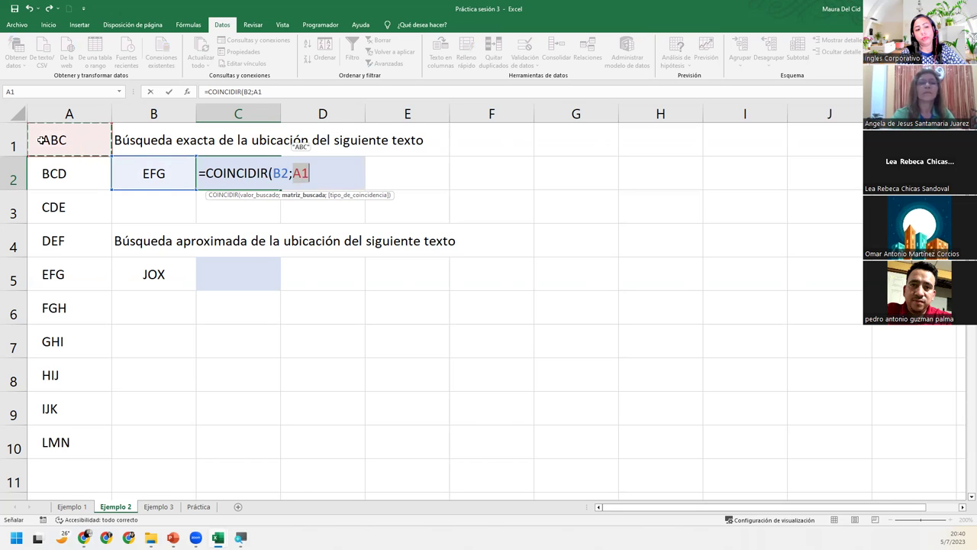
pyautogui.hotkey('ctrl', 'shift', 'Down')
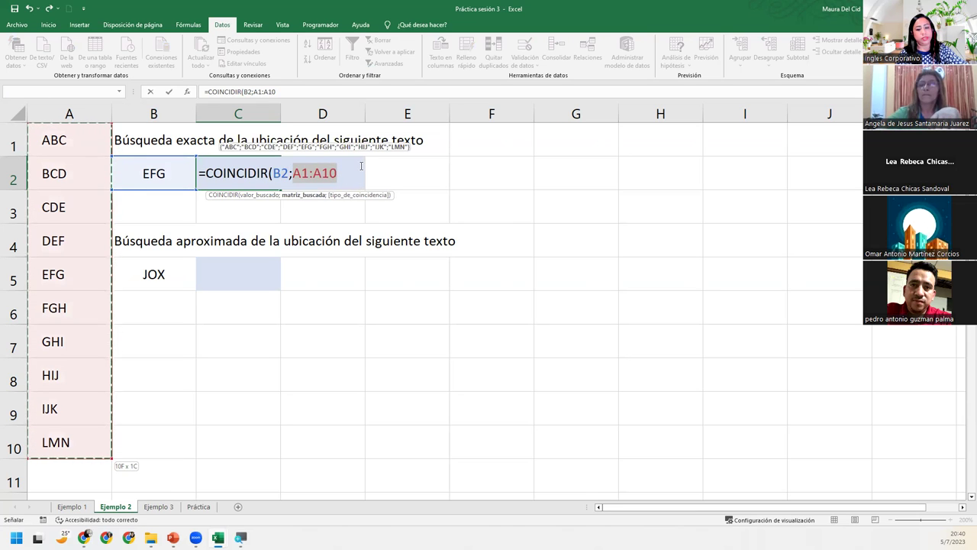
pyautogui.write(';')
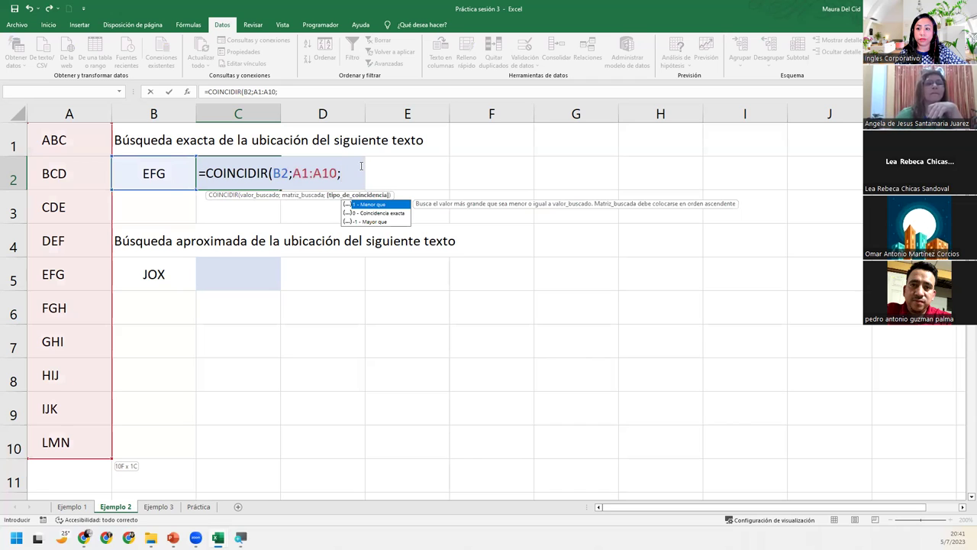
pyautogui.write('0')
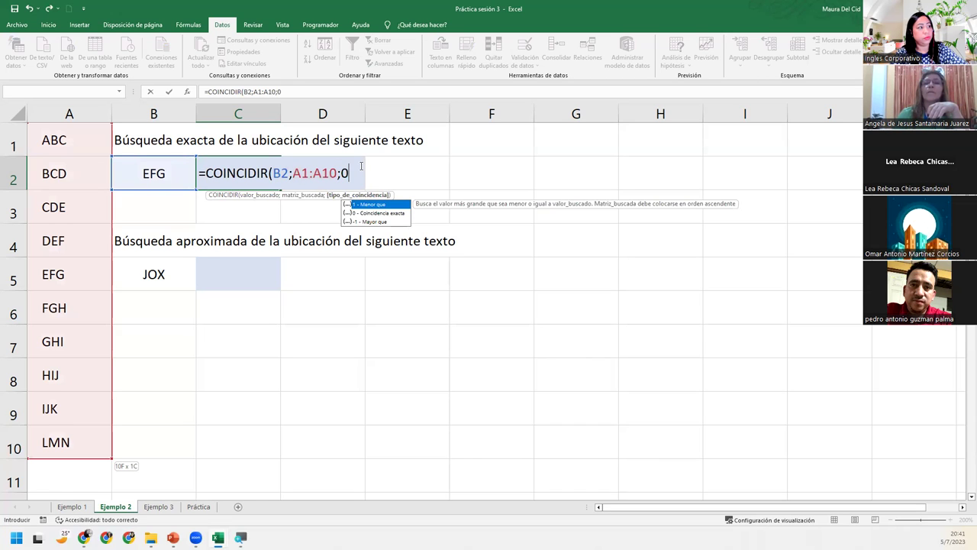
pyautogui.write(')')
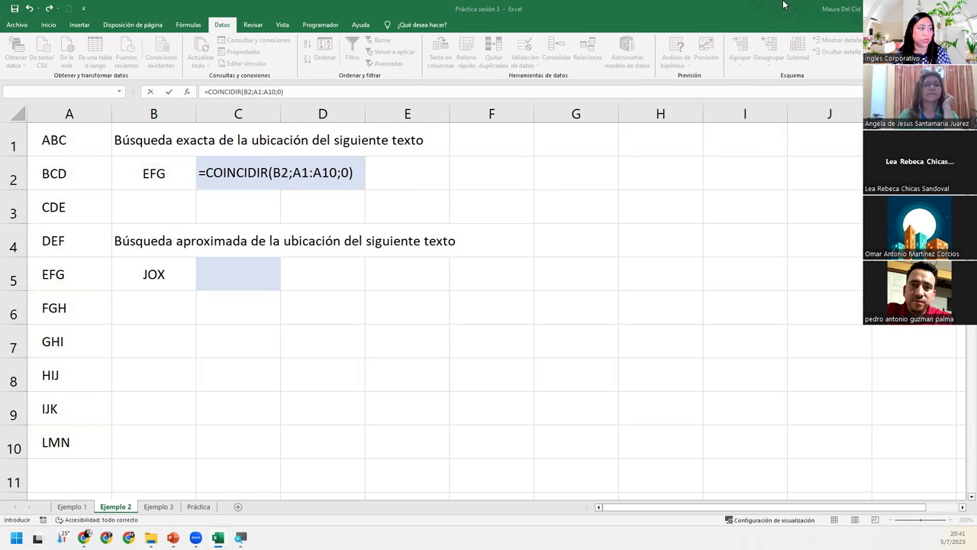
pyautogui.click(354, 162)
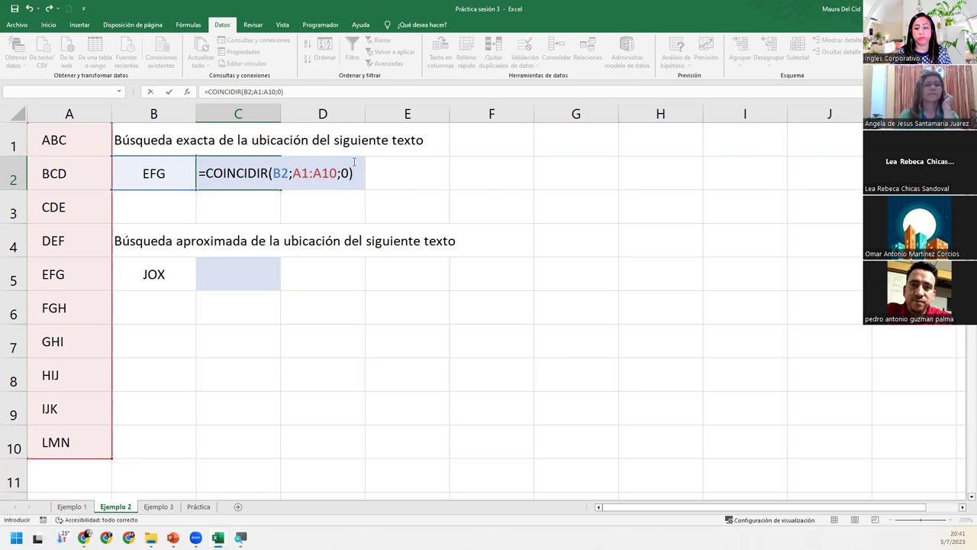
pyautogui.press('Return')
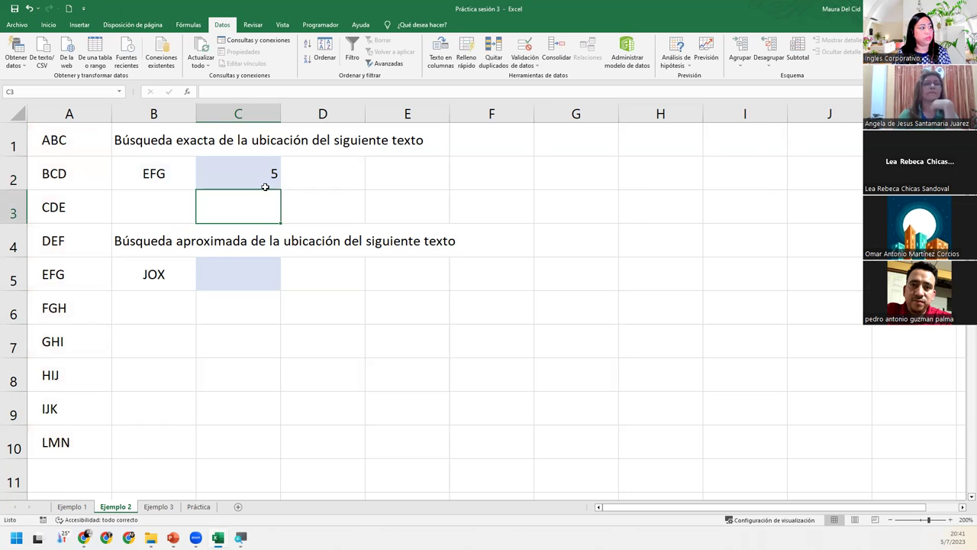
pyautogui.click(265, 186)
# Step: Type =COINCIDIR(B5;A1:A10) in C5 to look up JOX, leaving it unconfirmed
pyautogui.click(271, 277)
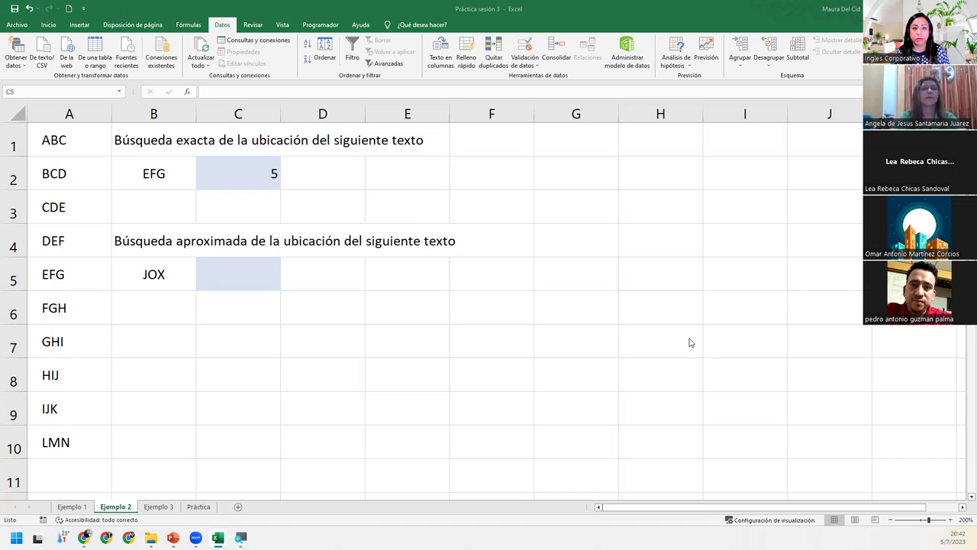
pyautogui.click(220, 277)
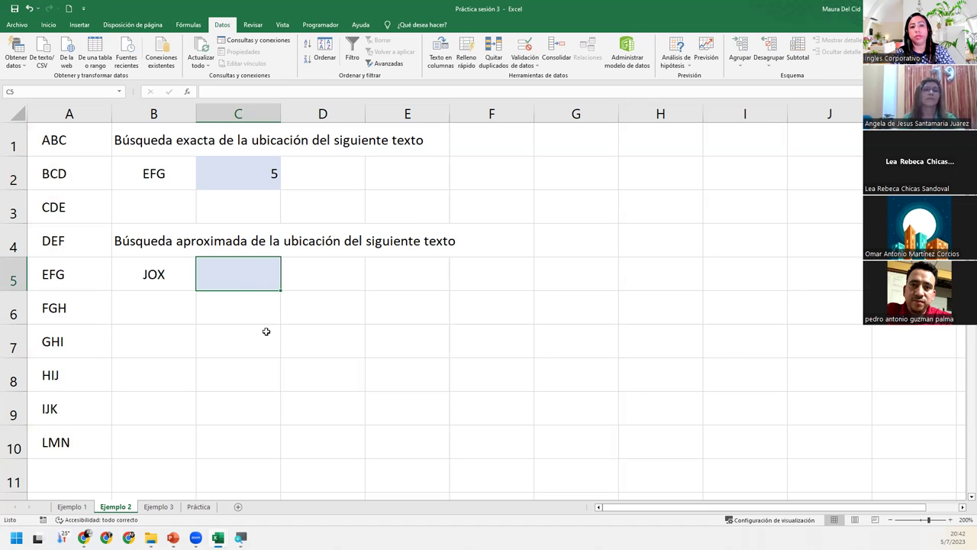
pyautogui.write('=')
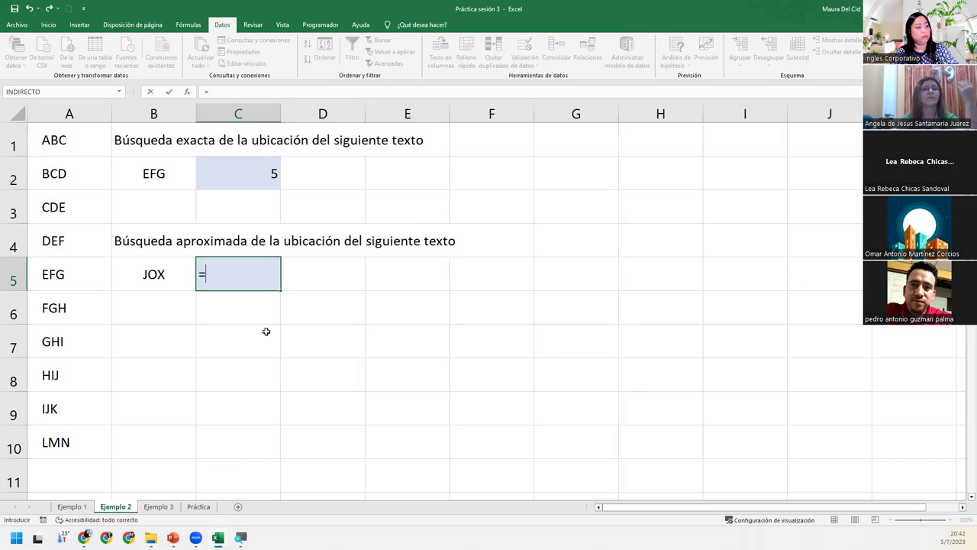
pyautogui.write('co')
pyautogui.write('in')
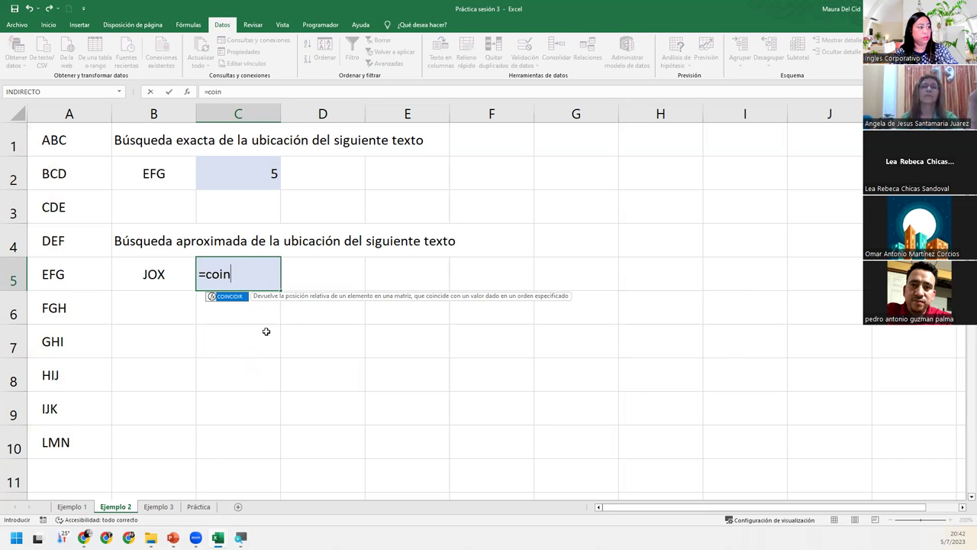
pyautogui.press('Tab')
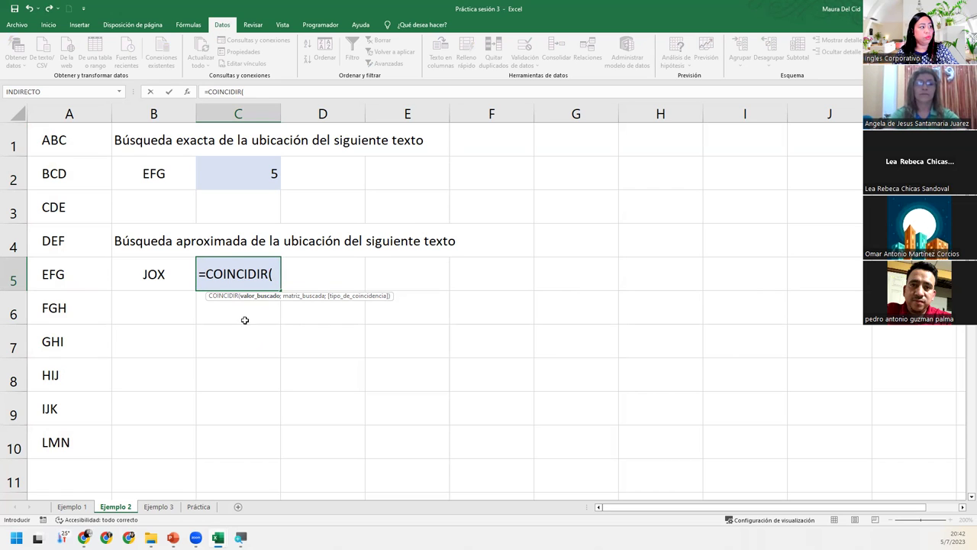
pyautogui.click(177, 284)
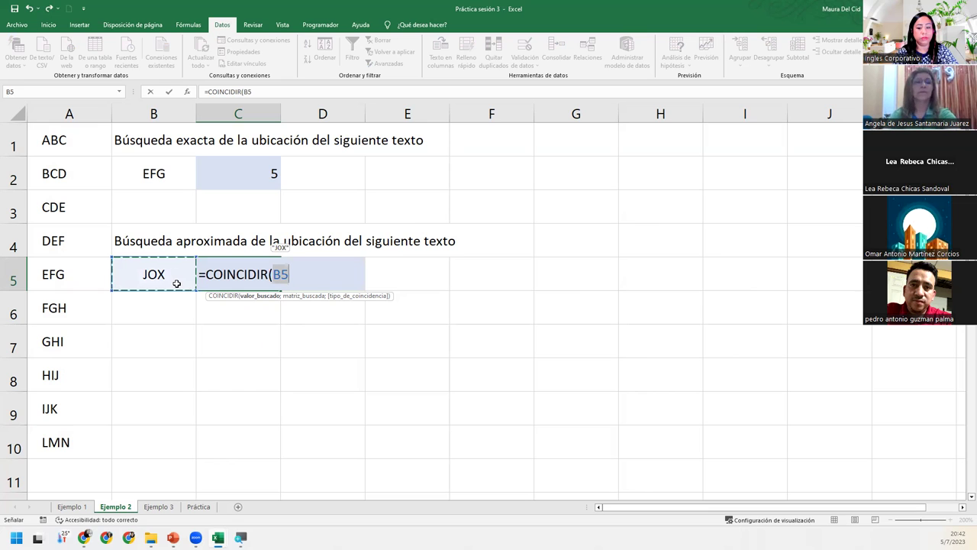
pyautogui.write(';')
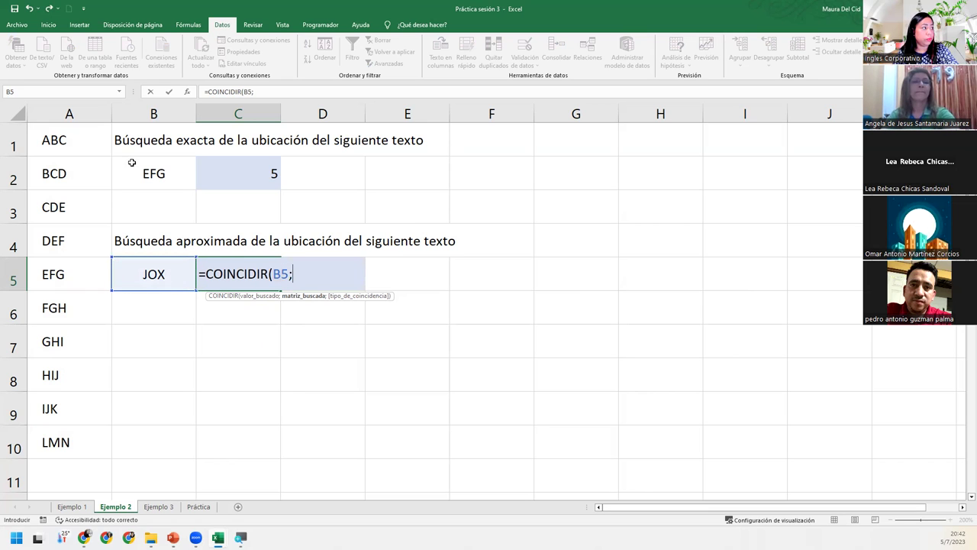
pyautogui.moveTo(84, 142); pyautogui.dragTo(79, 452)
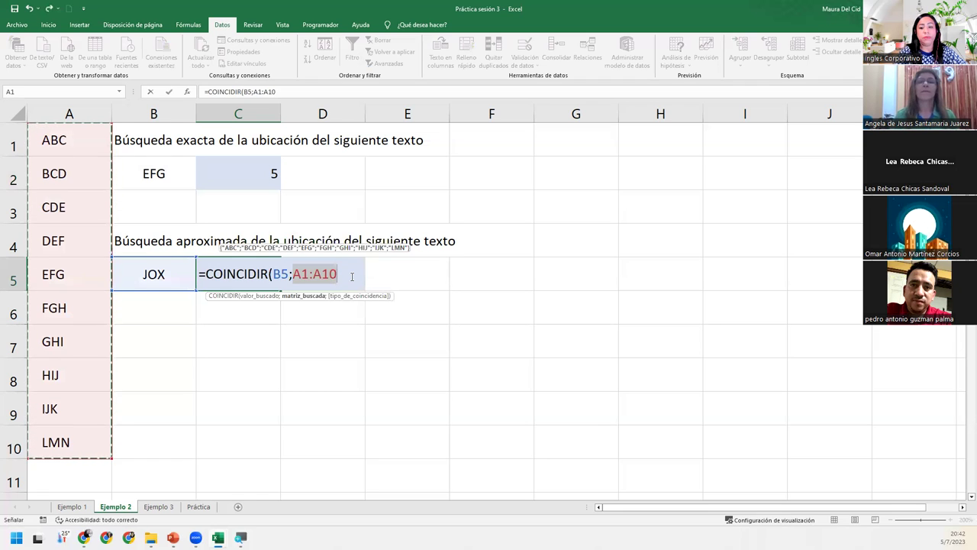
pyautogui.write(')')
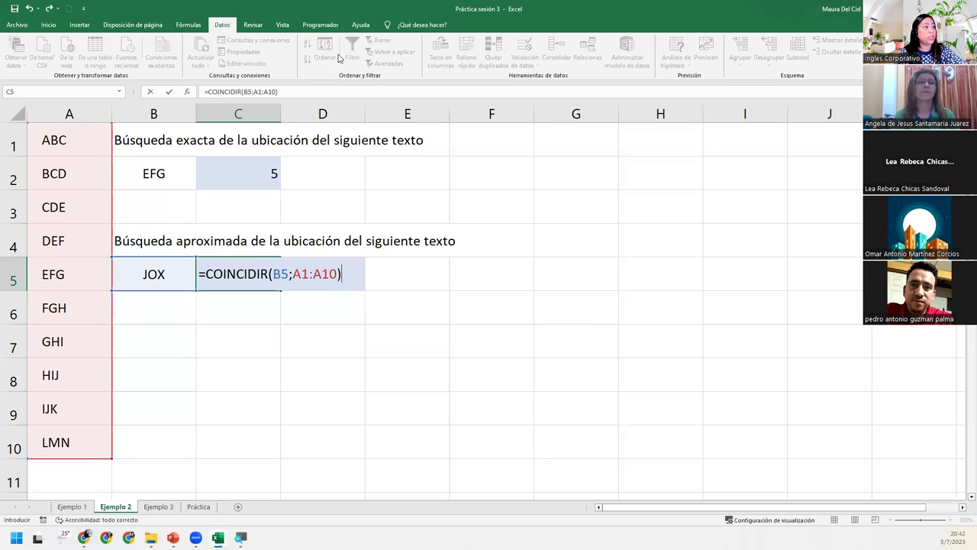
# Step: Bring up the COINCIDIR function arguments form for C5, then cancel it
pyautogui.click(188, 92)
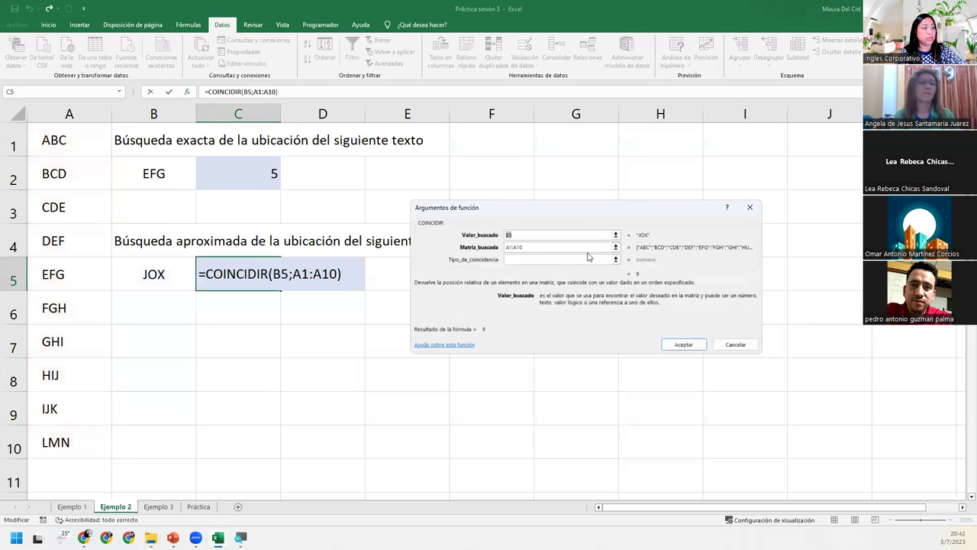
pyautogui.click(518, 260)
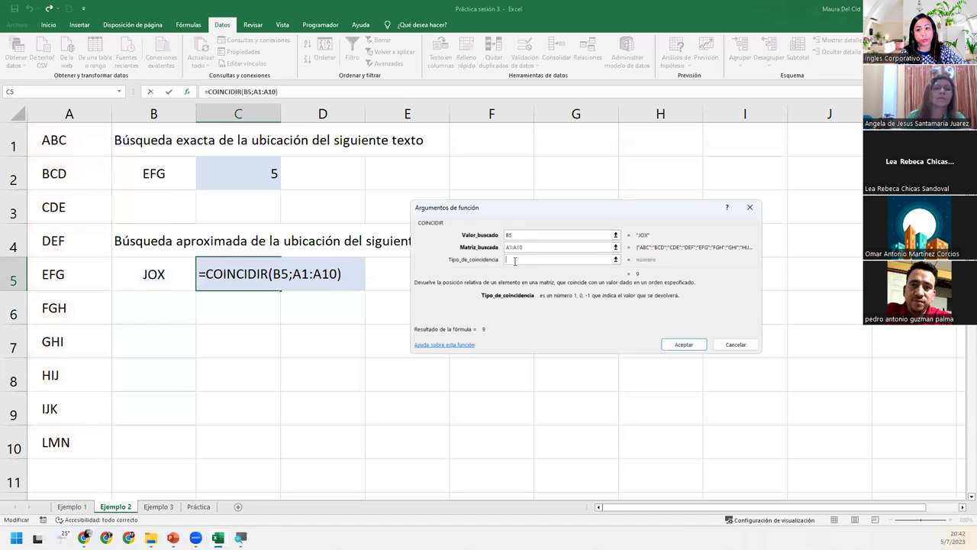
pyautogui.click(749, 207)
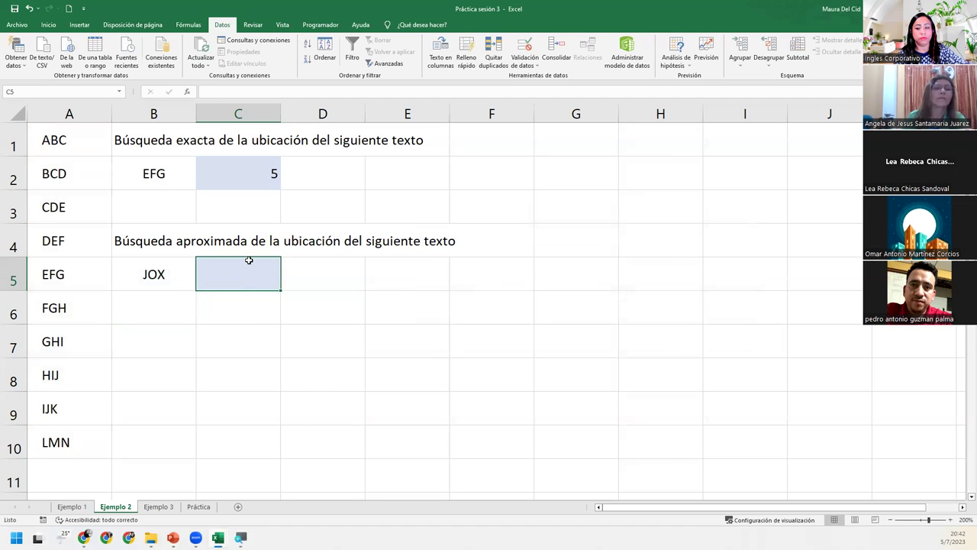
# Step: Re-enter =COINCIDIR(B5;A1:A10) in C5 and confirm it, returning 9 for JOX
pyautogui.write('=coi')
pyautogui.press('Tab')
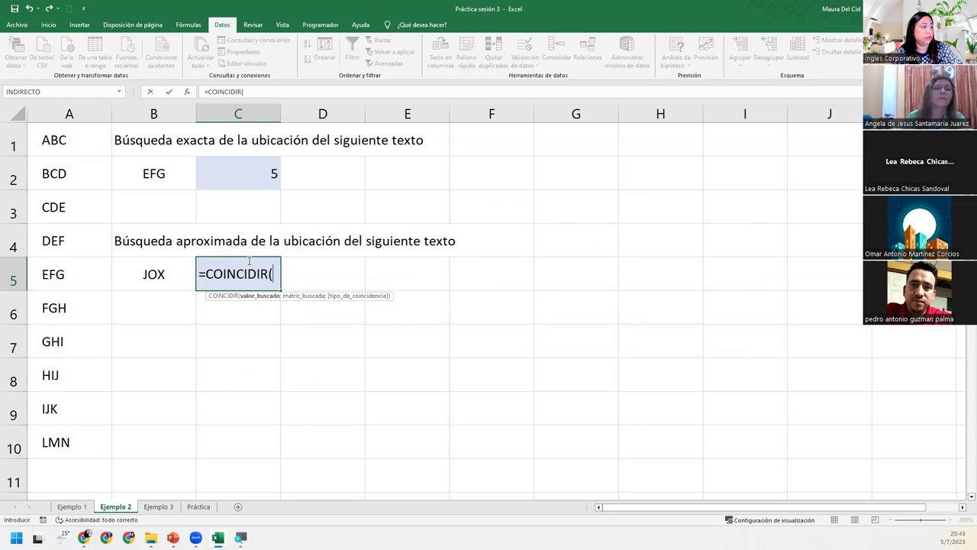
pyautogui.click(156, 278)
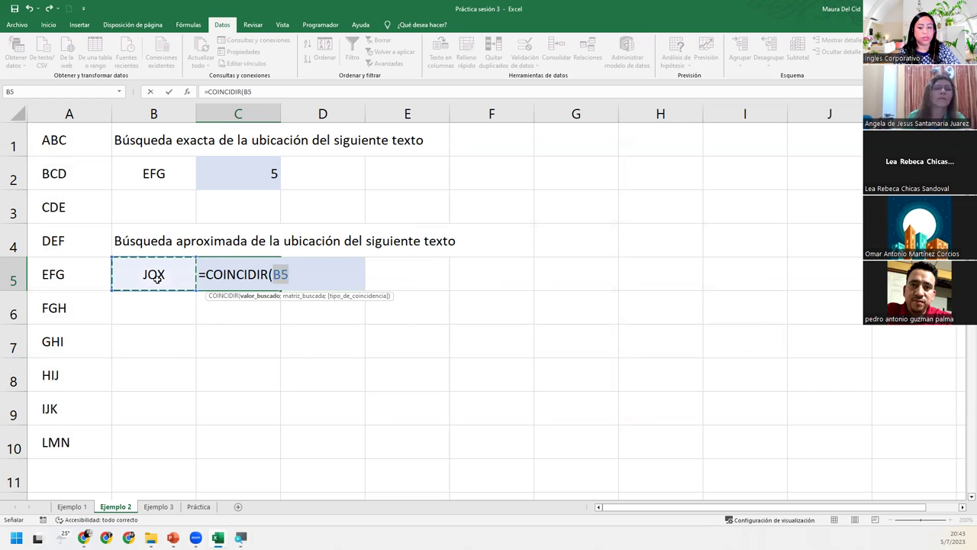
pyautogui.write(';')
pyautogui.moveTo(107, 142); pyautogui.dragTo(106, 447)
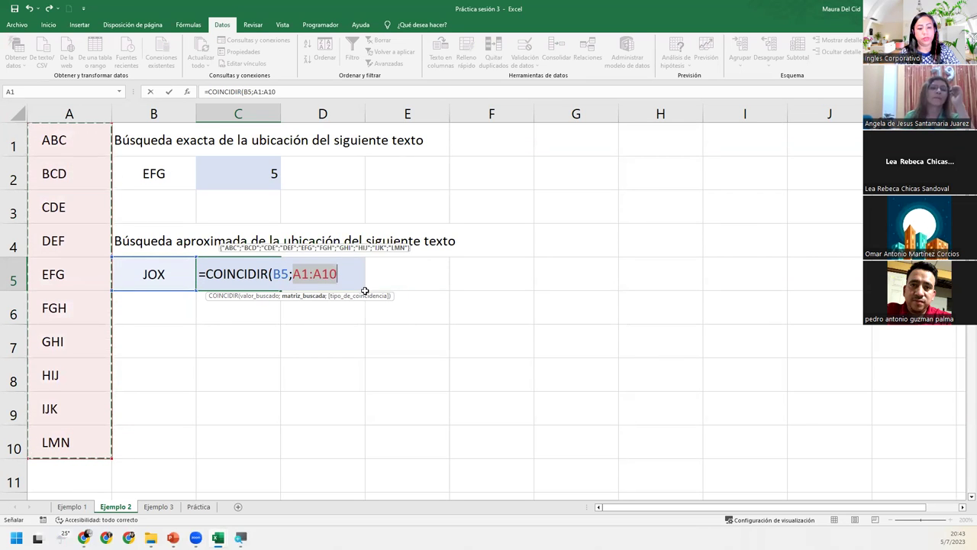
pyautogui.write(')')
pyautogui.press('Return')
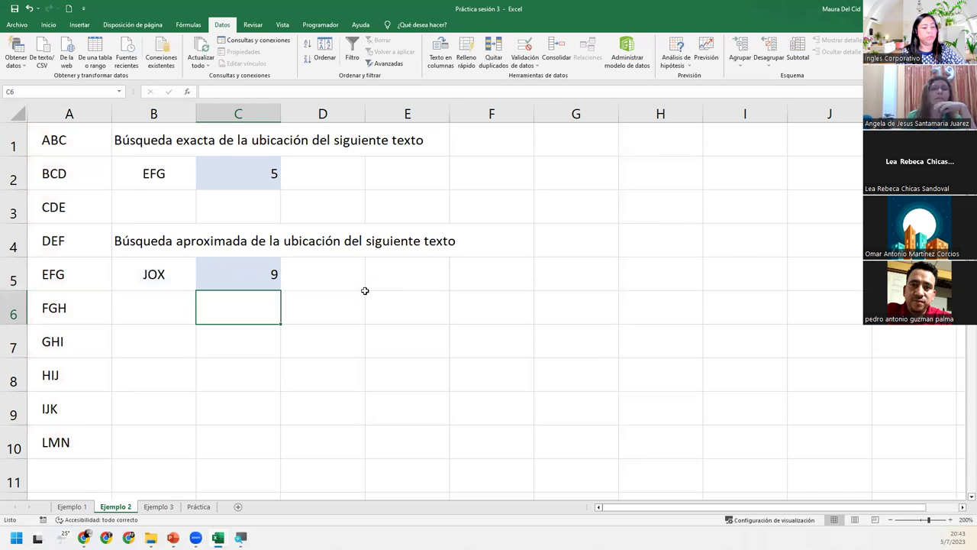
pyautogui.click(217, 277)
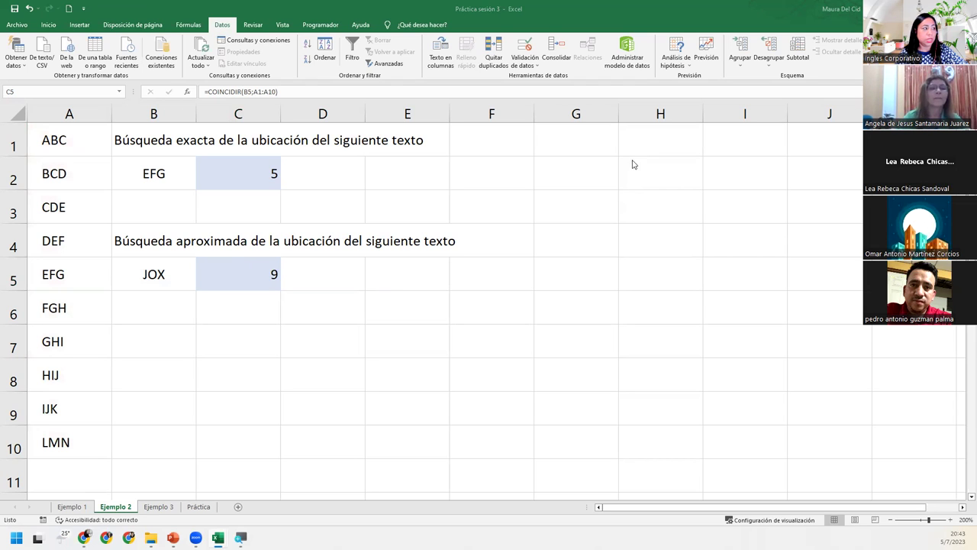
pyautogui.doubleClick(258, 274)
pyautogui.click(337, 273)
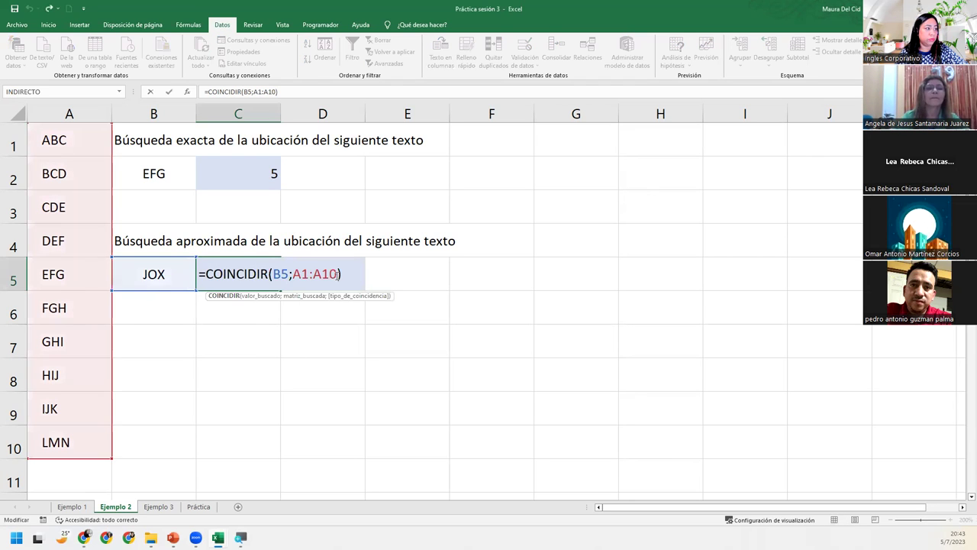
pyautogui.write(';1')
pyautogui.press('Return')
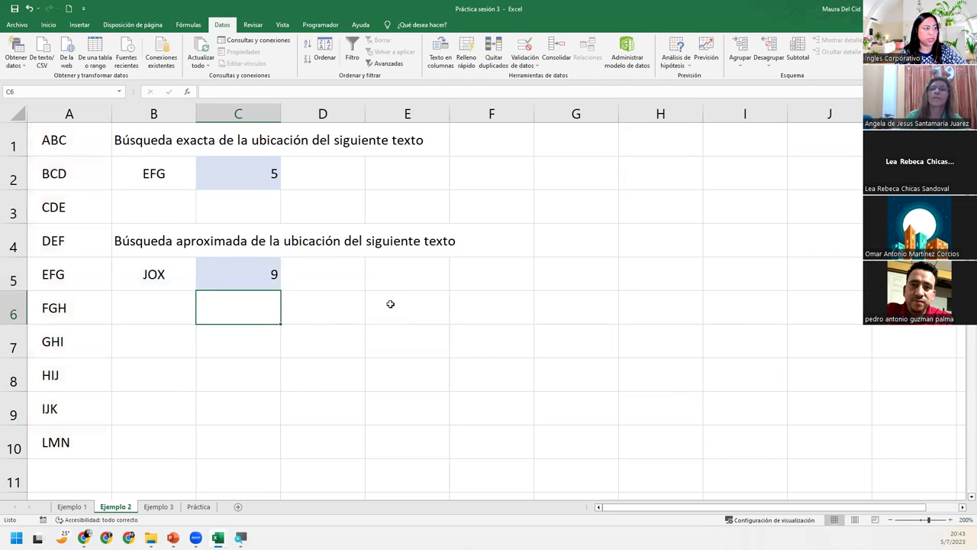
pyautogui.doubleClick(255, 266)
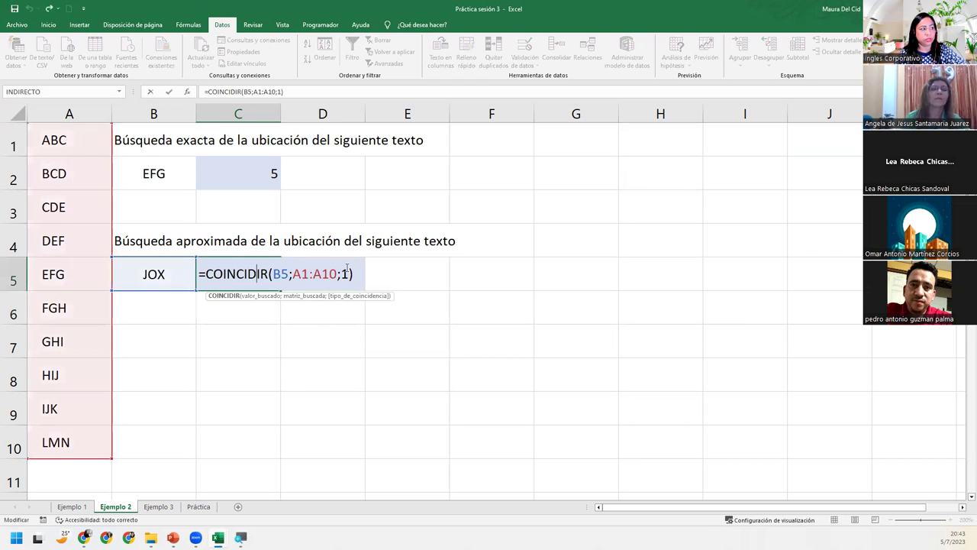
pyautogui.press('BackSpace')
pyautogui.write('0')
pyautogui.press('Return')
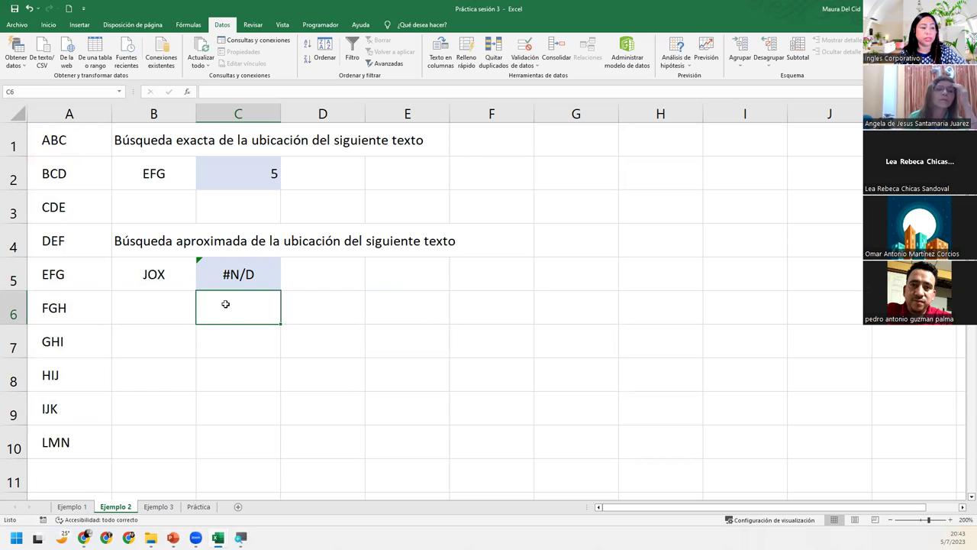
pyautogui.click(249, 276)
pyautogui.press('F2')
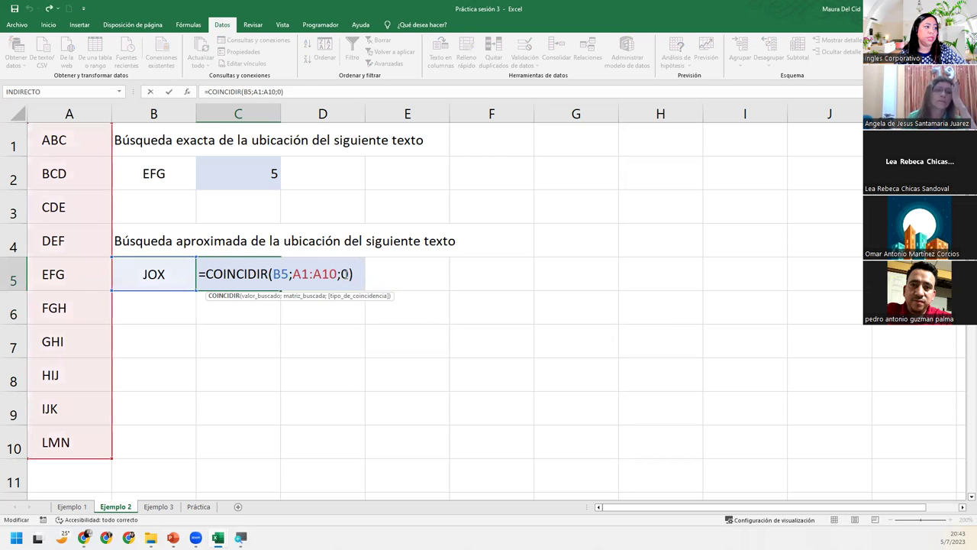
pyautogui.press('BackSpace')
pyautogui.write('-1')
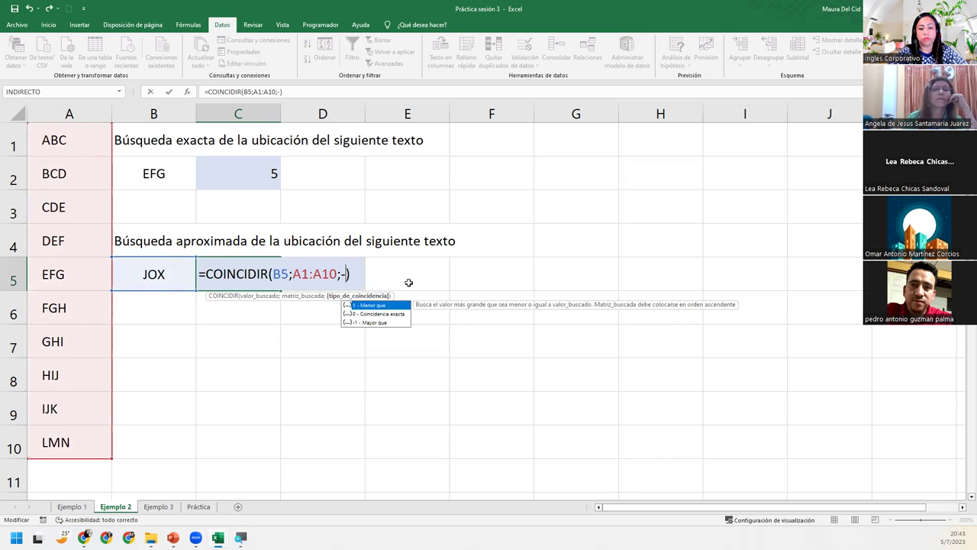
pyautogui.press('Return')
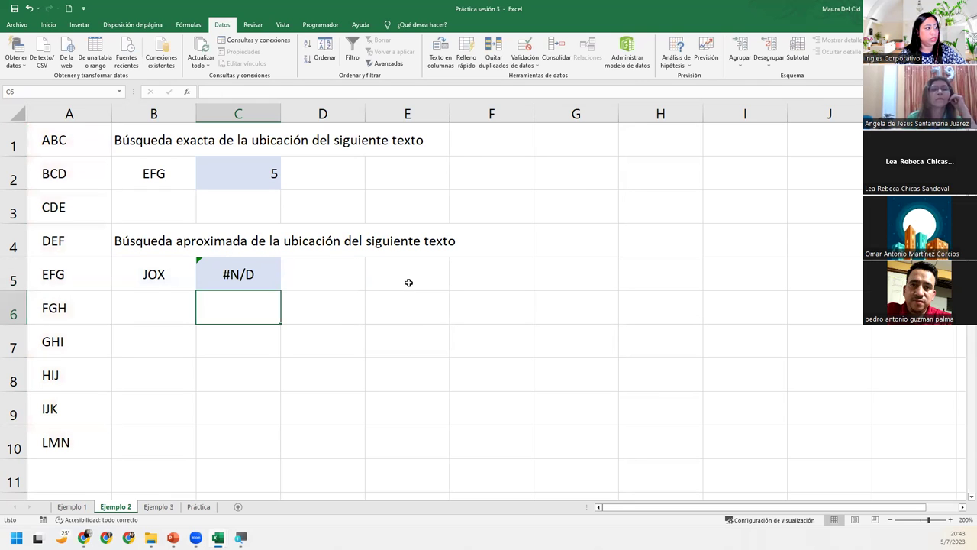
pyautogui.click(259, 264)
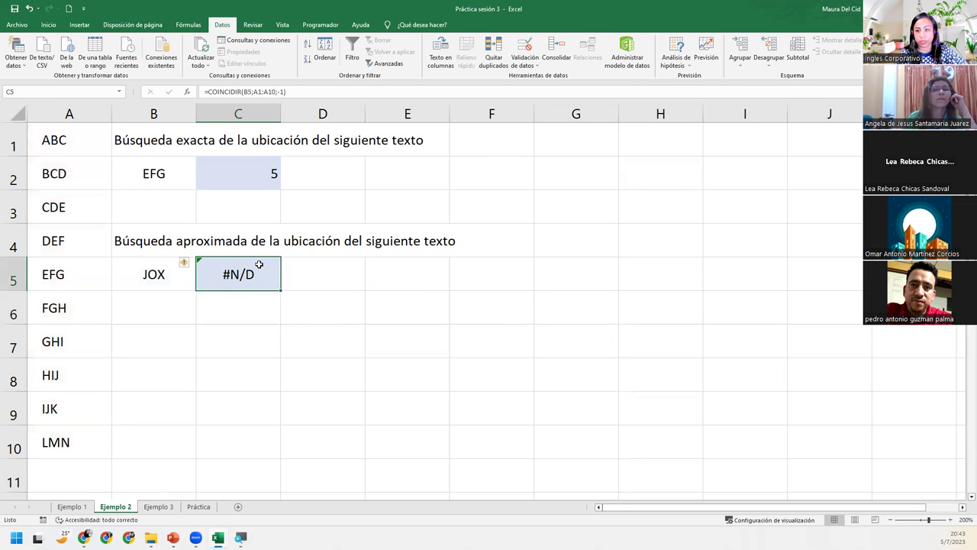
pyautogui.doubleClick(259, 264)
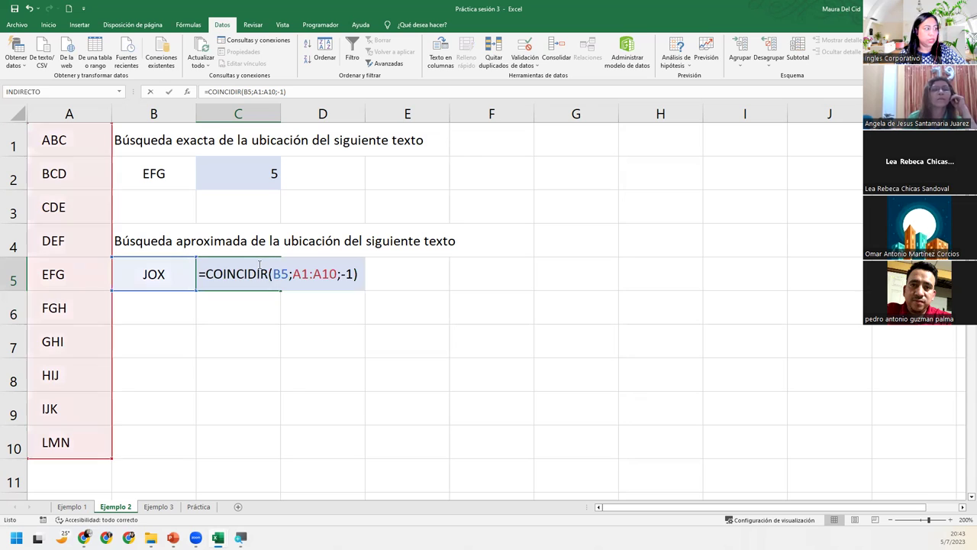
pyautogui.click(353, 273)
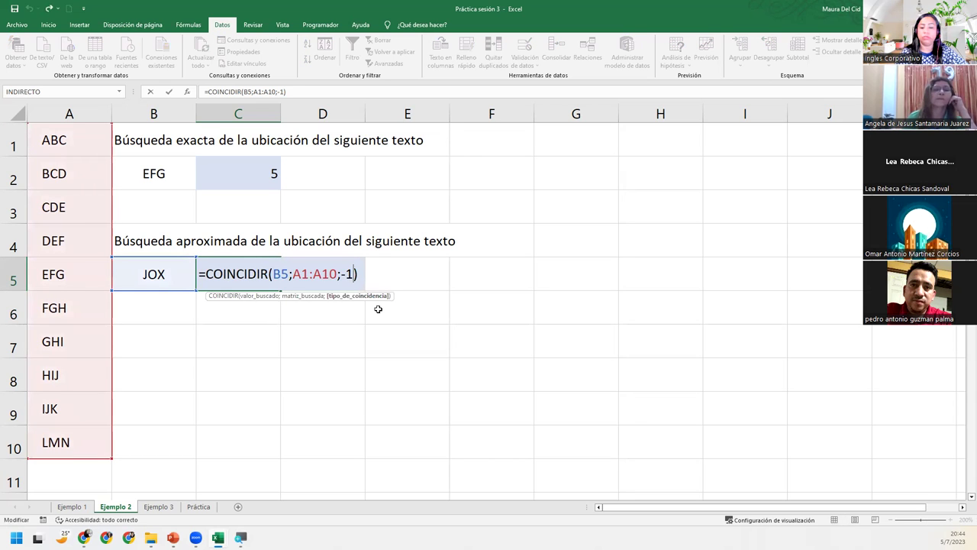
pyautogui.press('BackSpace')
pyautogui.press('BackSpace')
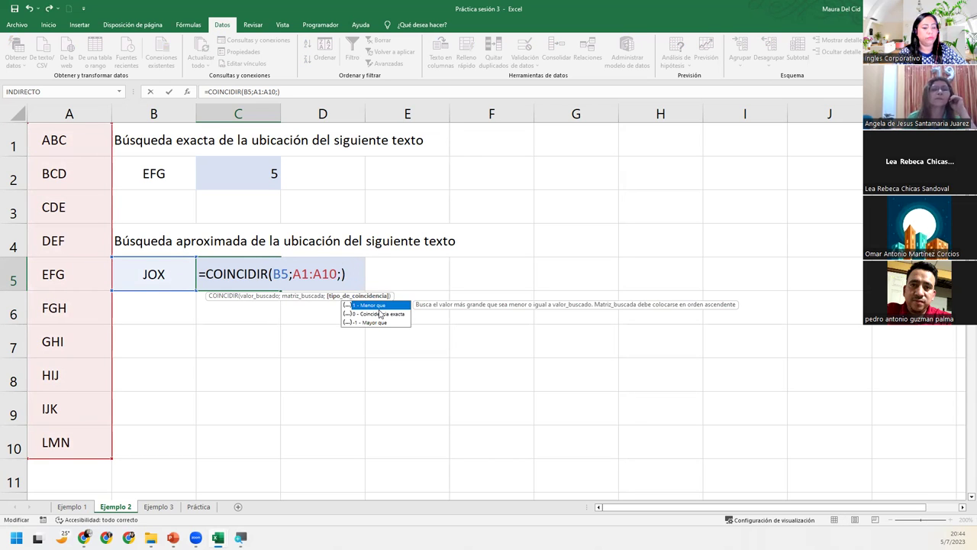
pyautogui.write('1')
pyautogui.press('Return')
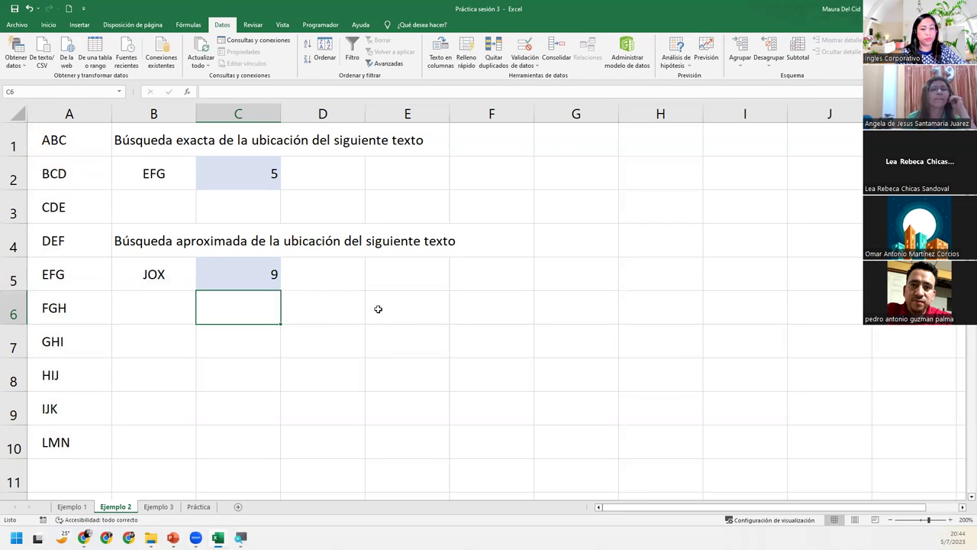
pyautogui.click(249, 280)
pyautogui.doubleClick(249, 280)
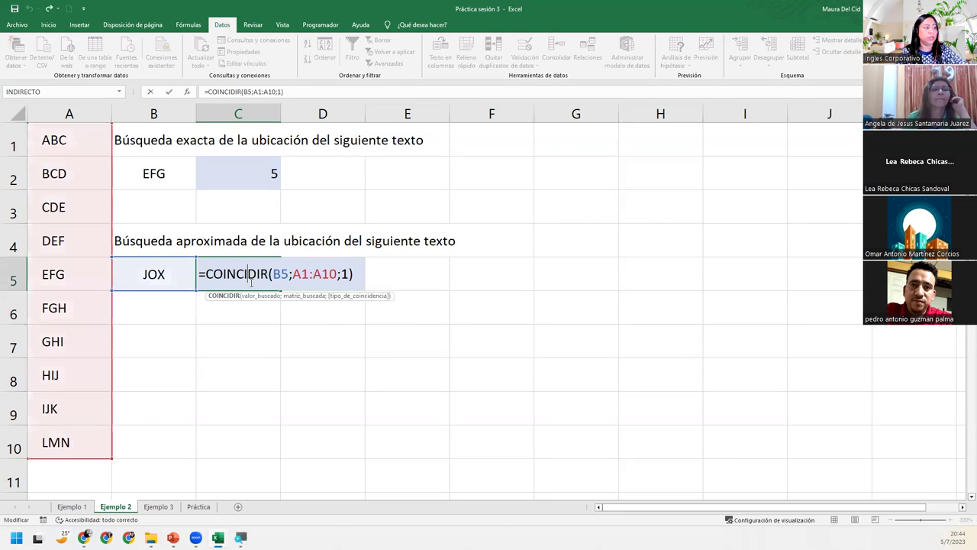
pyautogui.click(350, 274)
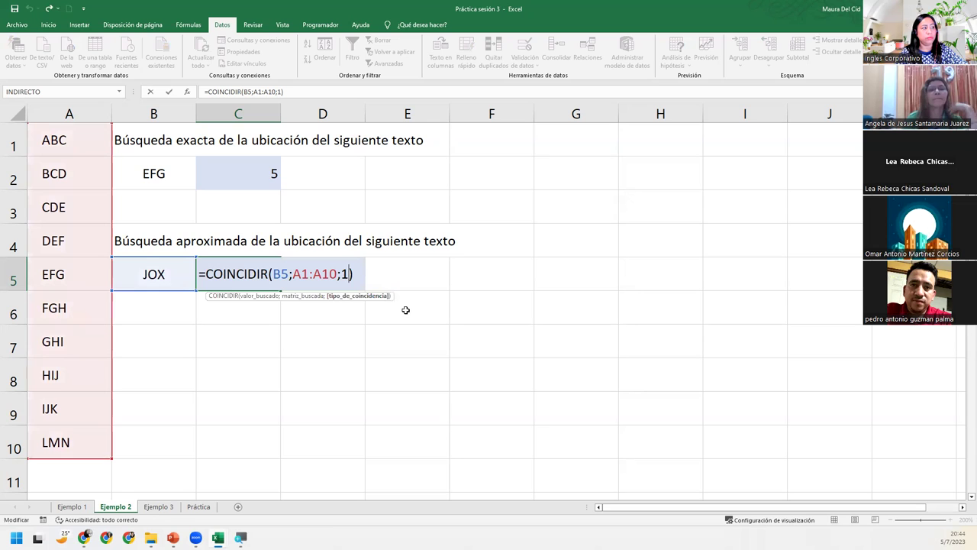
pyautogui.press('BackSpace')
pyautogui.press('BackSpace')
pyautogui.press('Return')
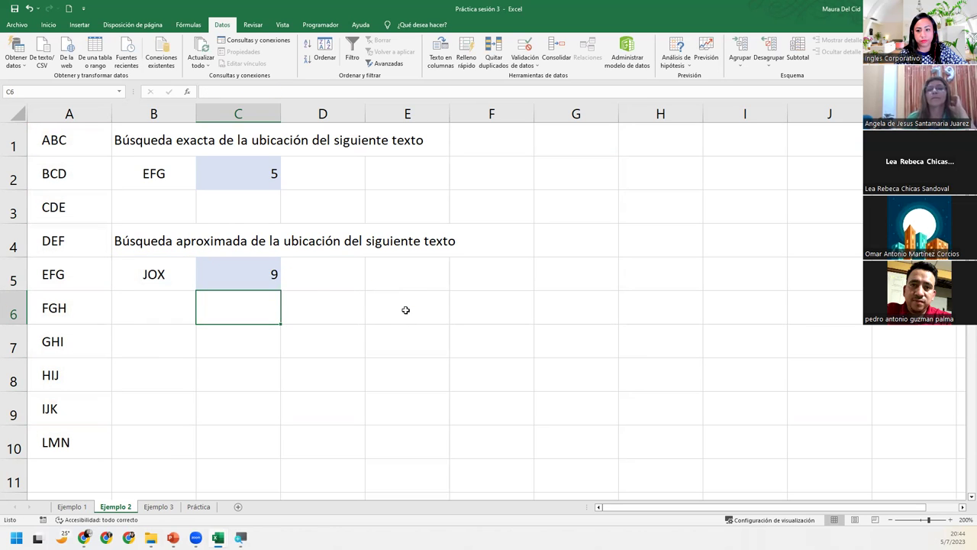
pyautogui.click(226, 287)
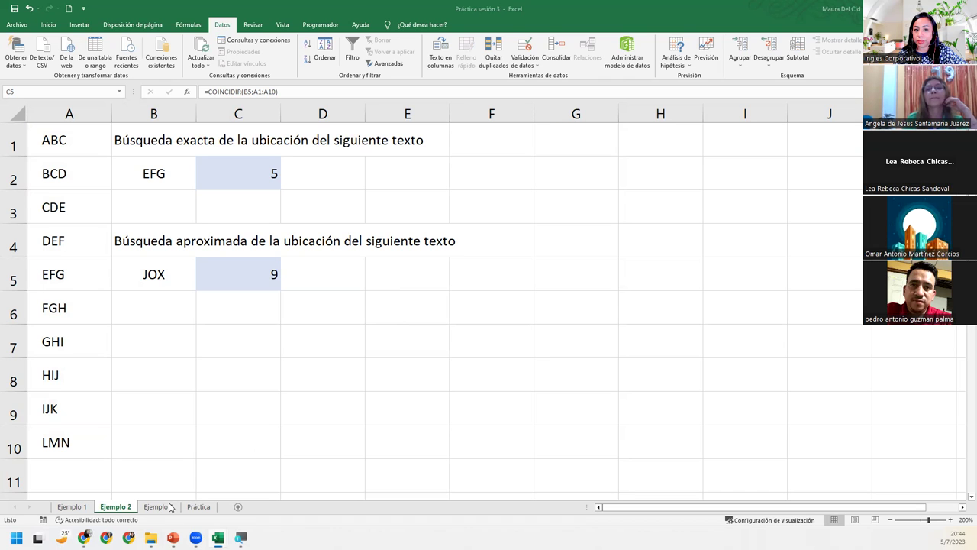
# Step: Switch to Ejemplo 1 and change C12's lookup range from B2:B5 to C2:C5
pyautogui.click(73, 510)
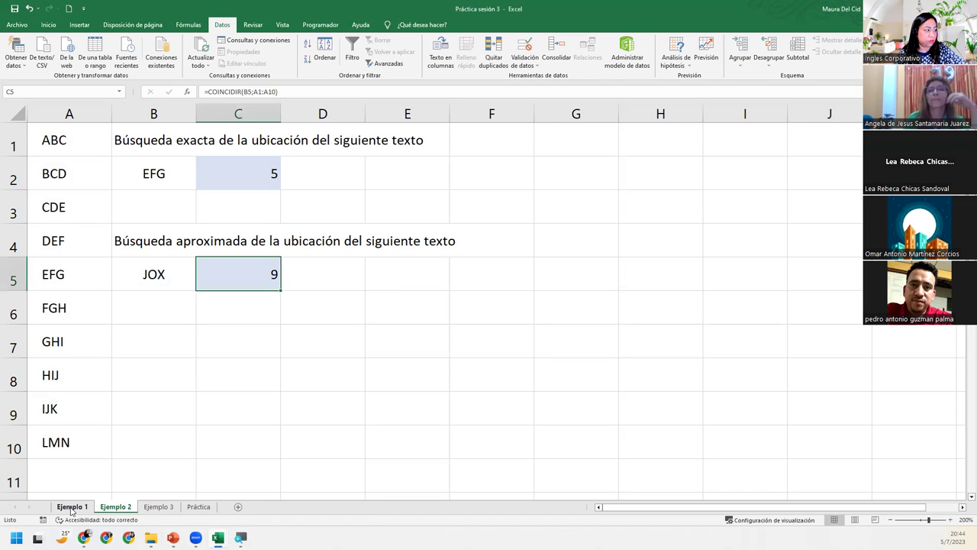
pyautogui.click(73, 507)
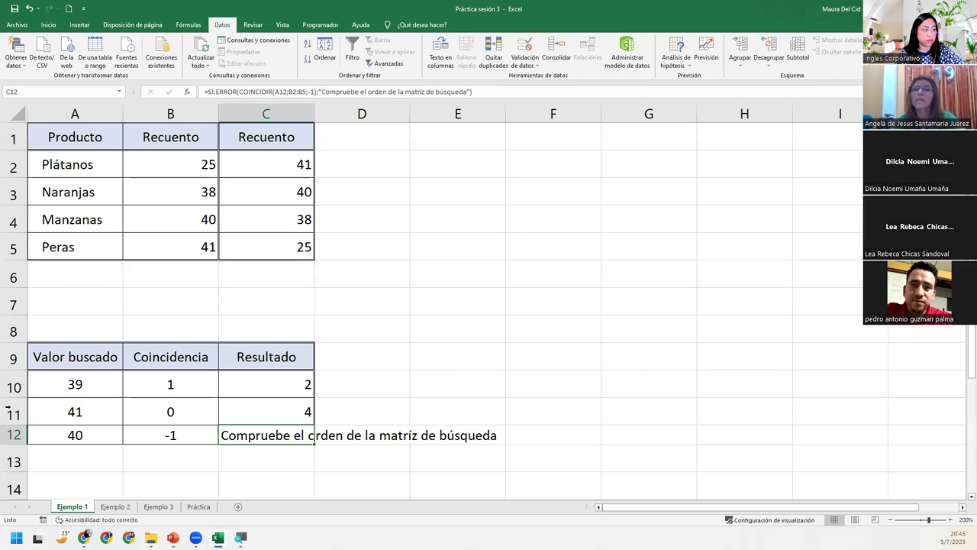
pyautogui.doubleClick(257, 435)
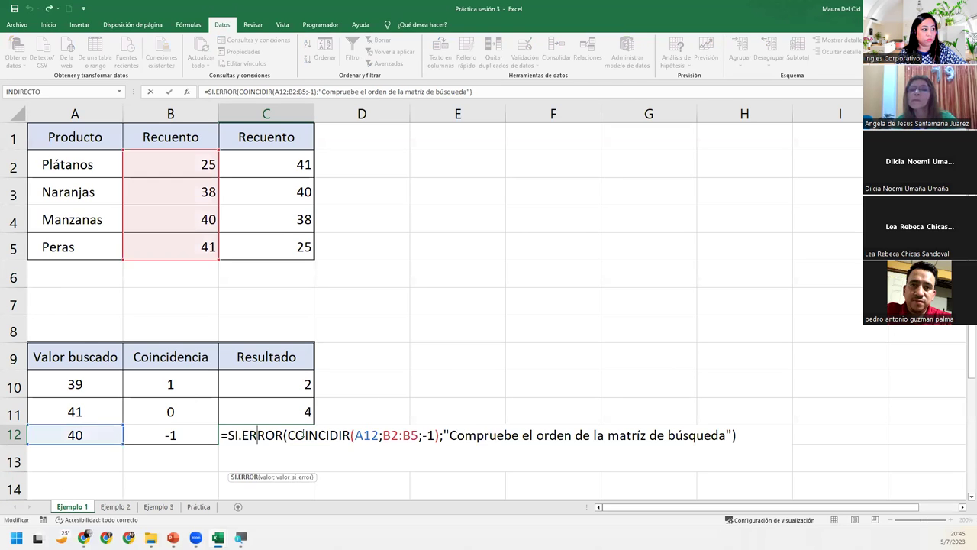
pyautogui.doubleClick(400, 436)
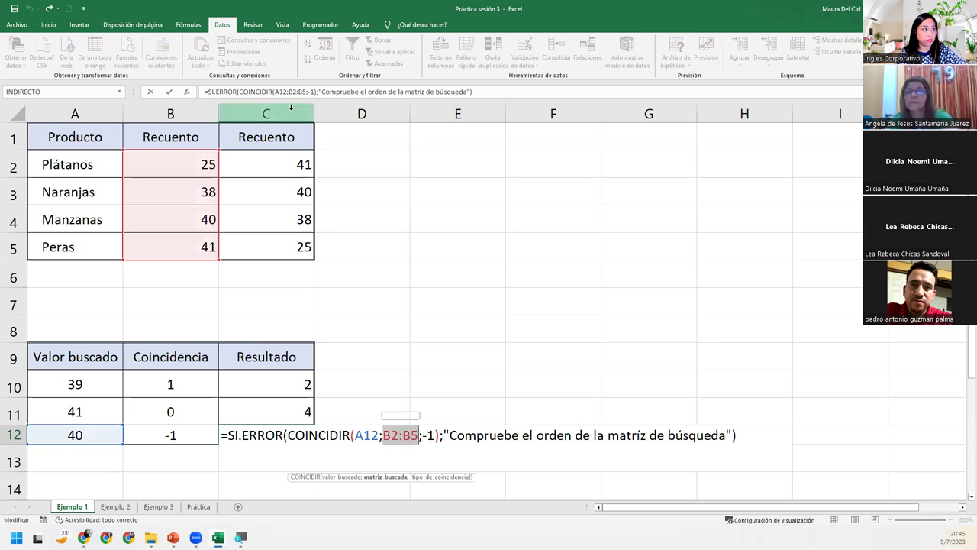
pyautogui.moveTo(284, 163); pyautogui.dragTo(291, 229)
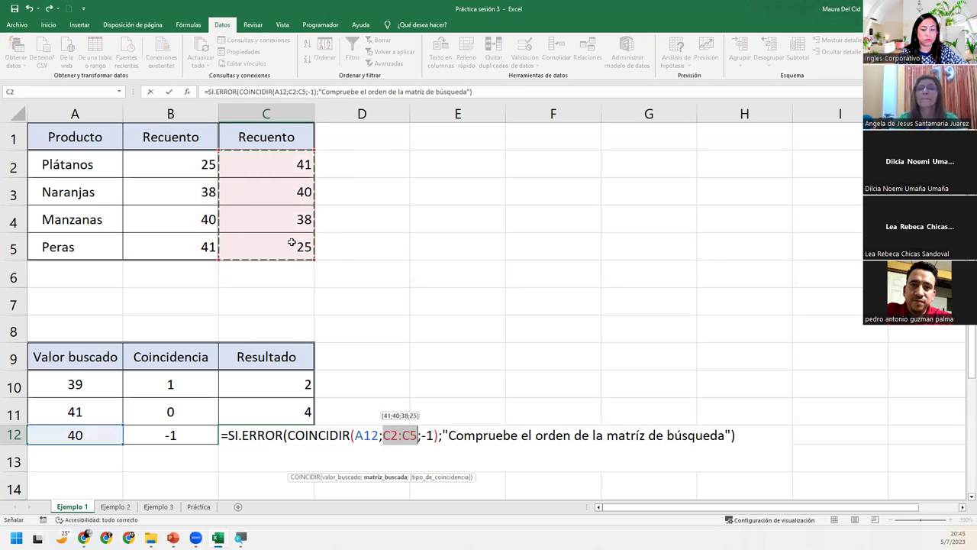
pyautogui.press('Return')
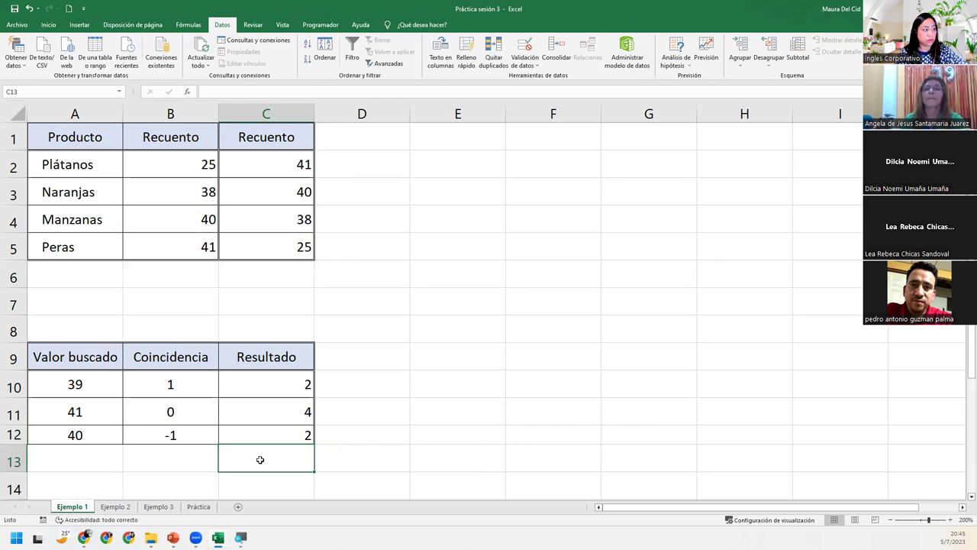
# Step: Undo the change so C12 again searches B2:B5, then select A12
pyautogui.click(286, 437)
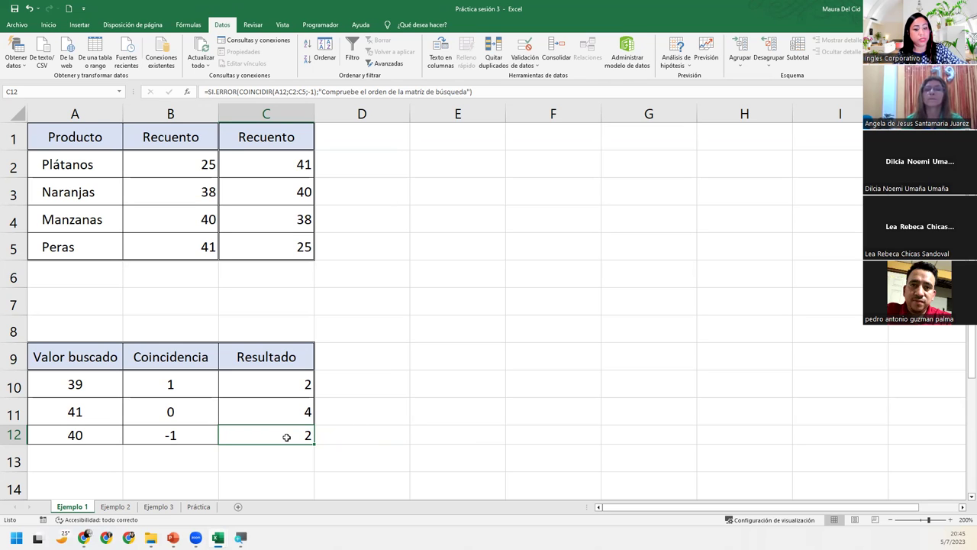
pyautogui.hotkey('ctrl', 'z')
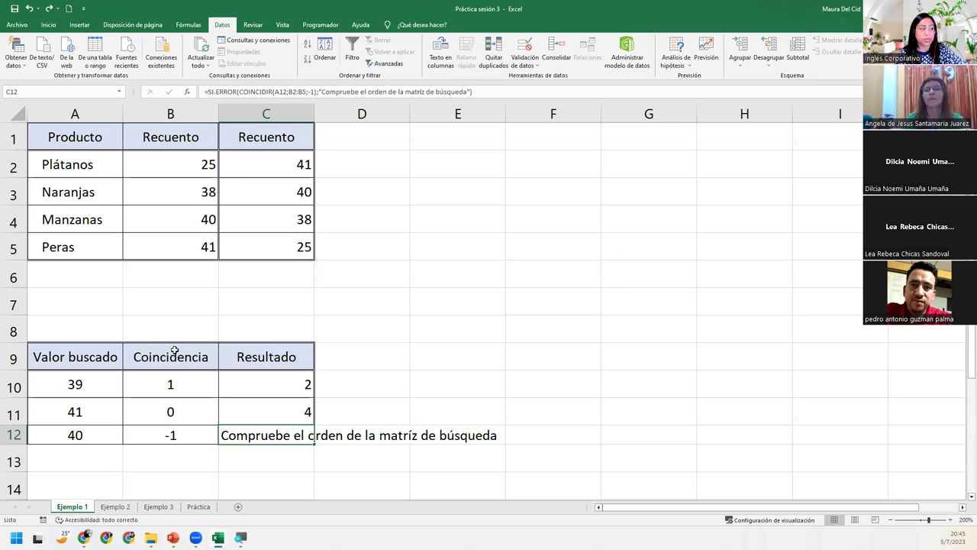
pyautogui.click(84, 433)
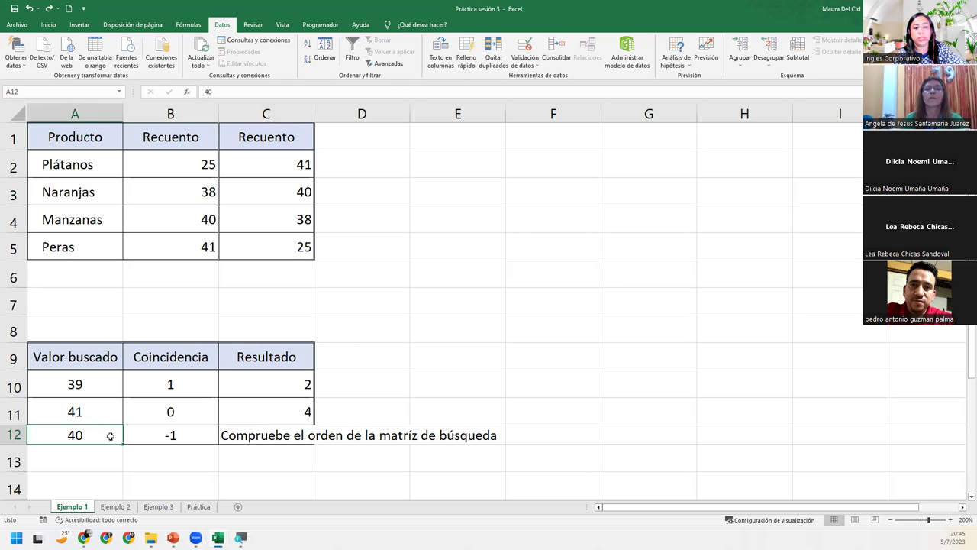
# Step: Set A12 to 39 and inspect C12, which still shows the check-order message
pyautogui.write('39')
pyautogui.press('Return')
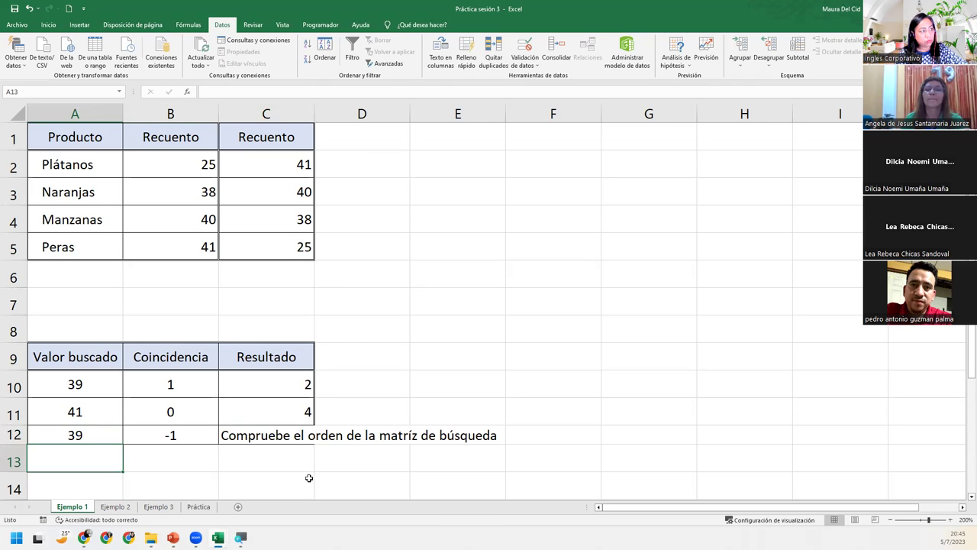
pyautogui.click(265, 438)
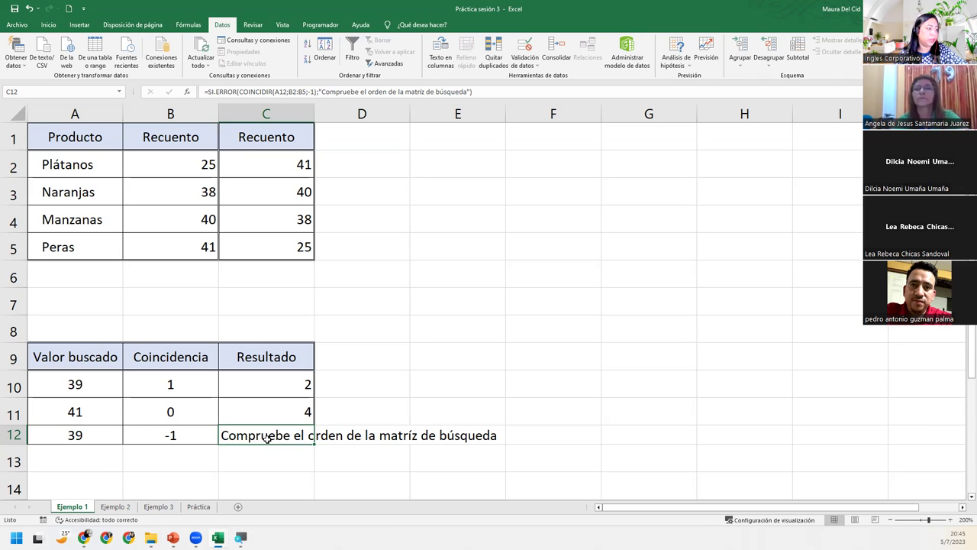
pyautogui.doubleClick(267, 438)
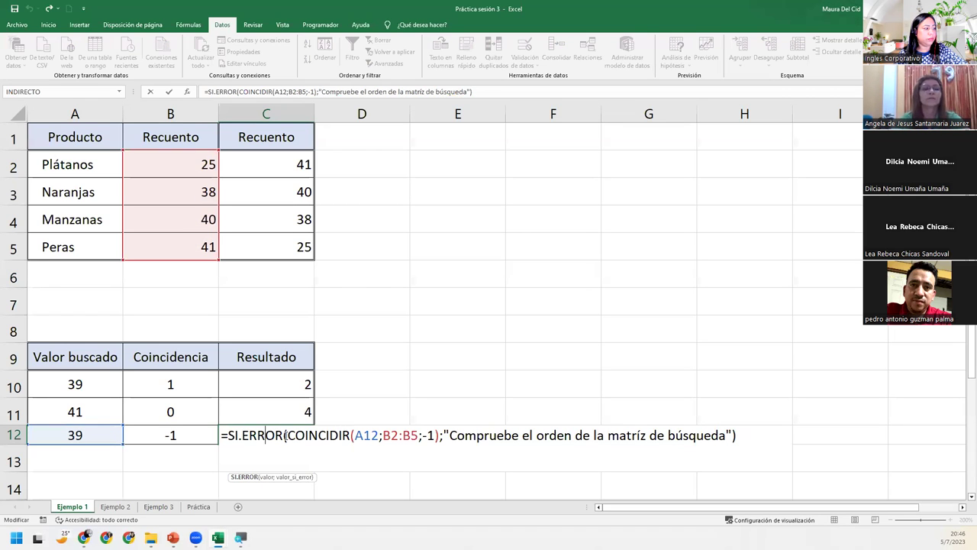
pyautogui.click(374, 408)
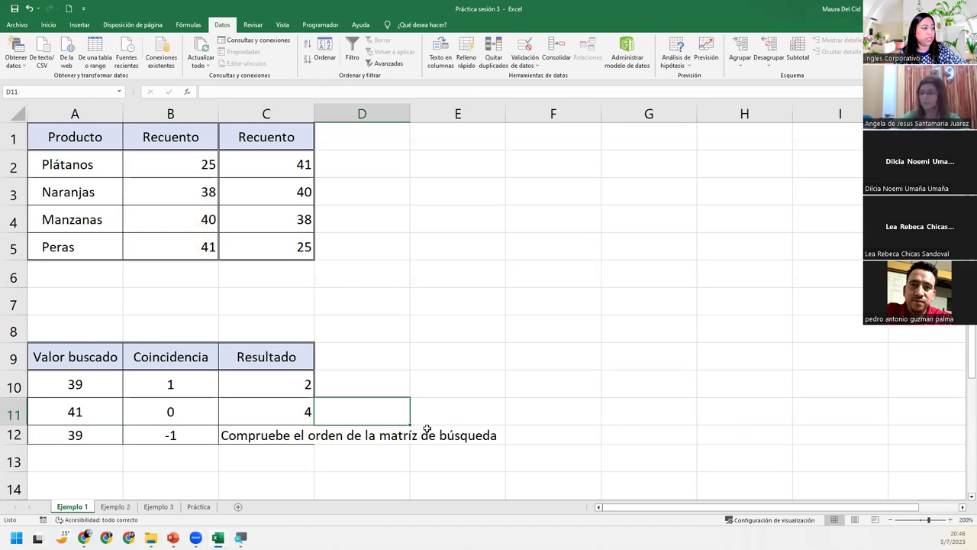
# Step: Enter =COINCIDIR(A12;C2:C5;-1) in D12, returning 2 for lookup value 39
pyautogui.click(402, 434)
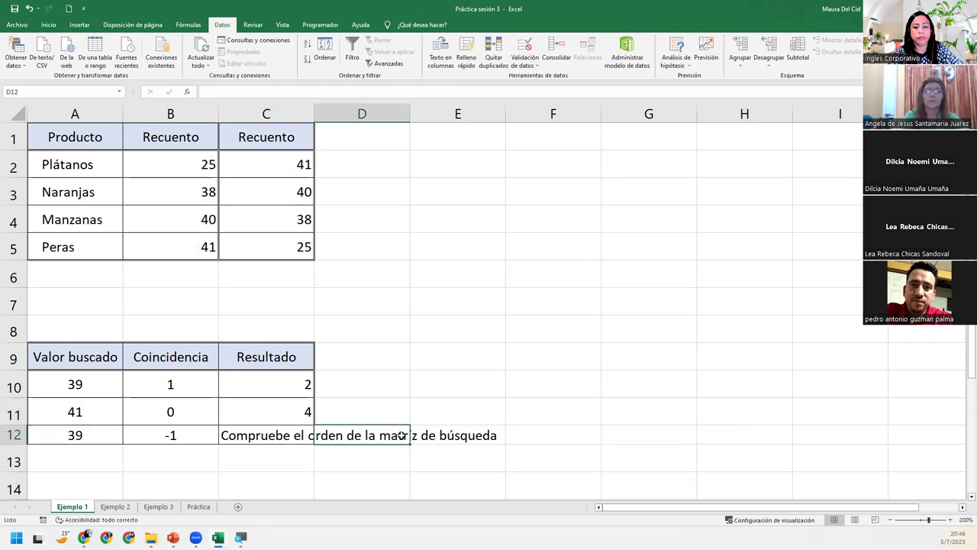
pyautogui.write('=coin')
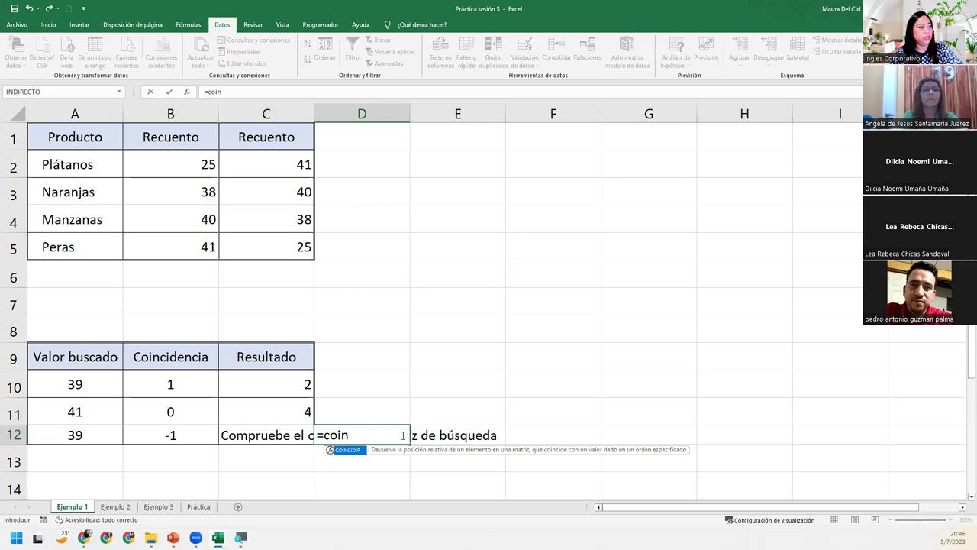
pyautogui.press('Tab')
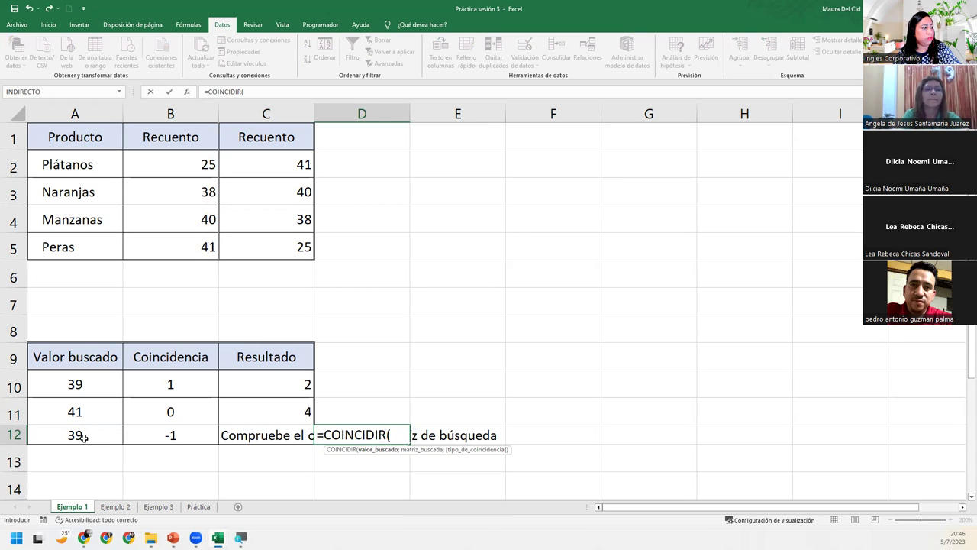
pyautogui.click(83, 436)
pyautogui.write(';')
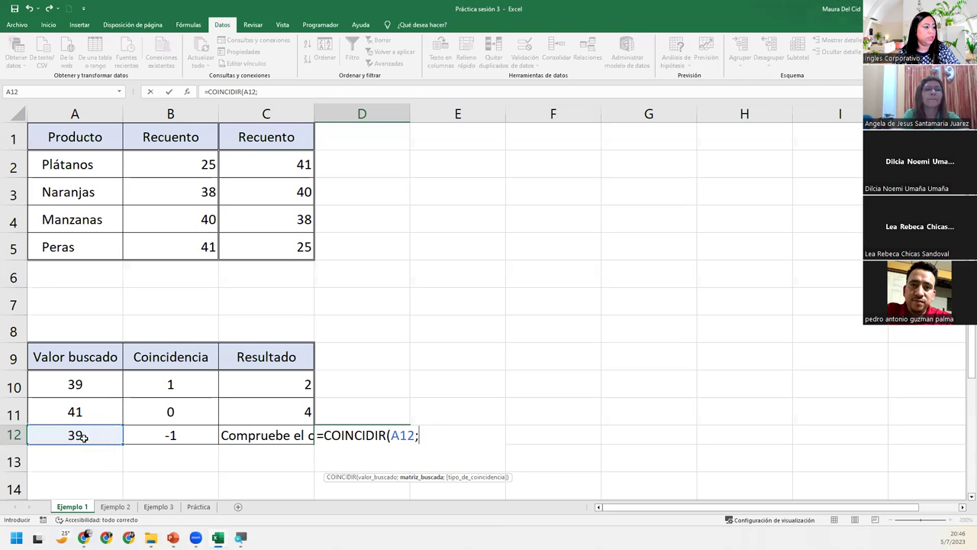
pyautogui.moveTo(244, 156); pyautogui.dragTo(262, 242)
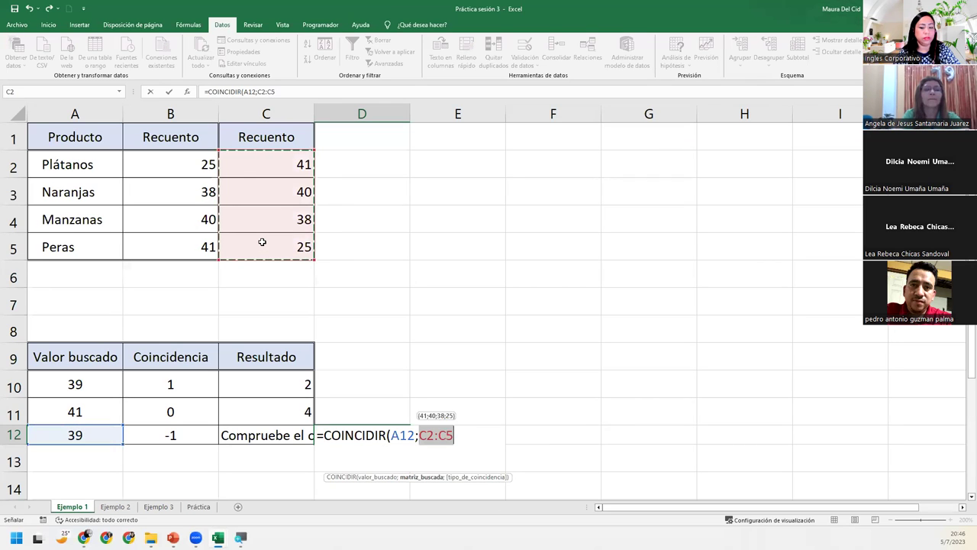
pyautogui.write(';')
pyautogui.write('1)')
pyautogui.press('Return')
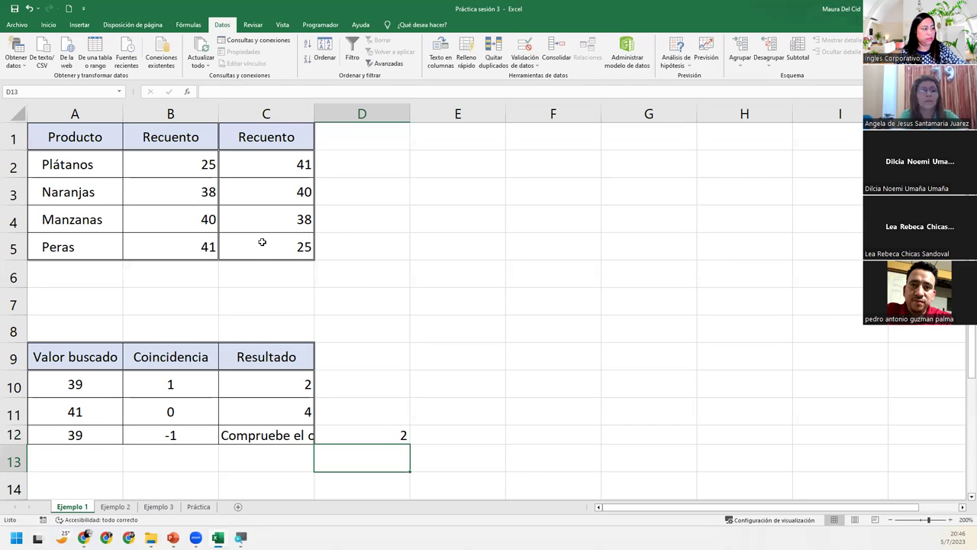
pyautogui.click(342, 436)
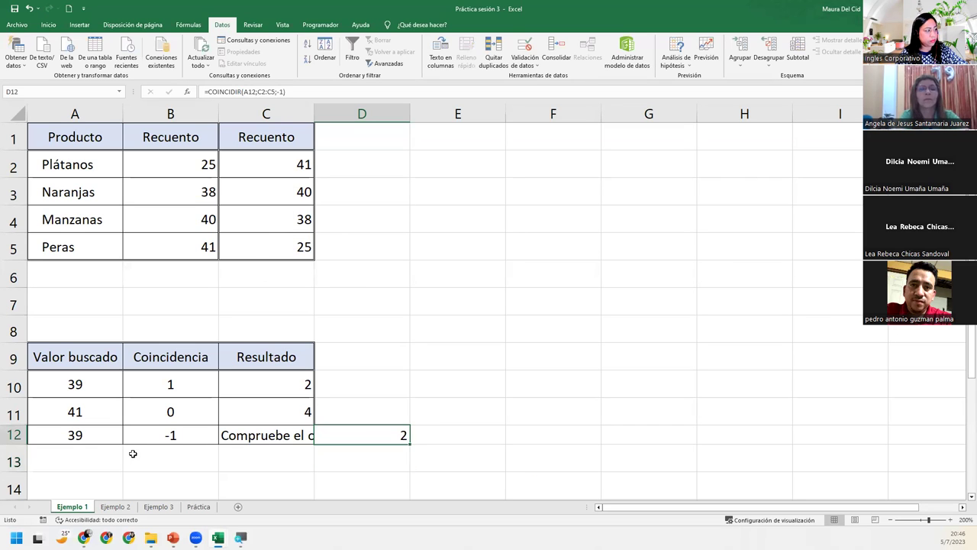
# Step: Point out lookup value 39, the 40 in column C, match type 1 and C10's formula
pyautogui.click(93, 435)
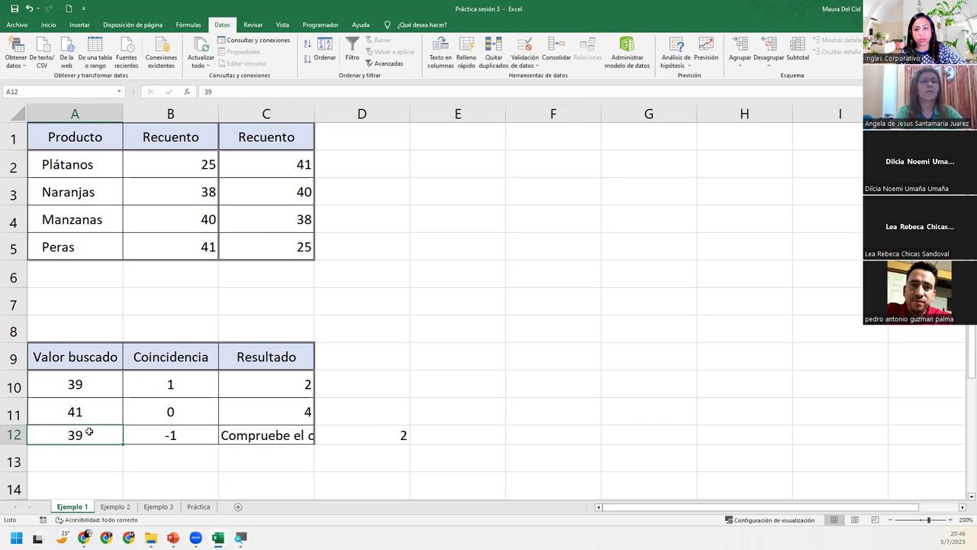
pyautogui.click(264, 192)
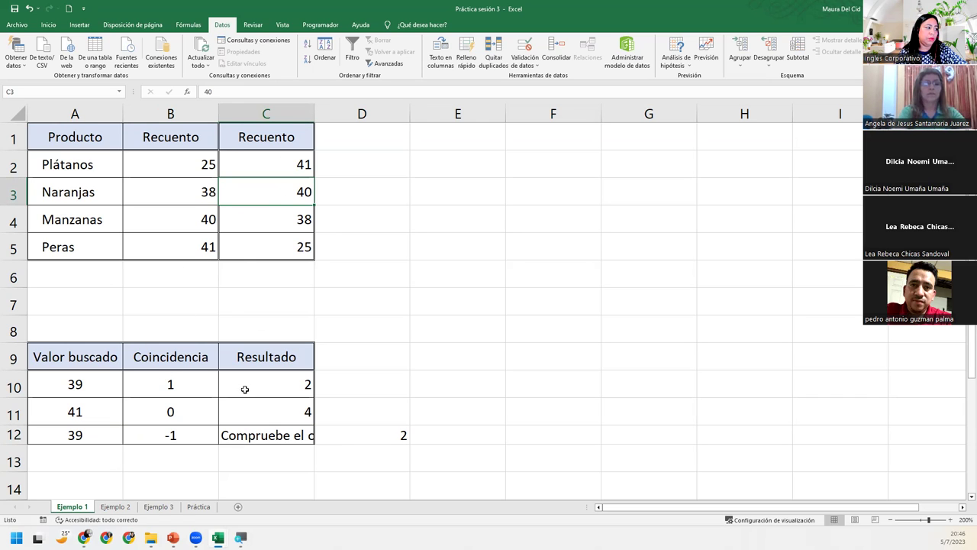
pyautogui.click(166, 384)
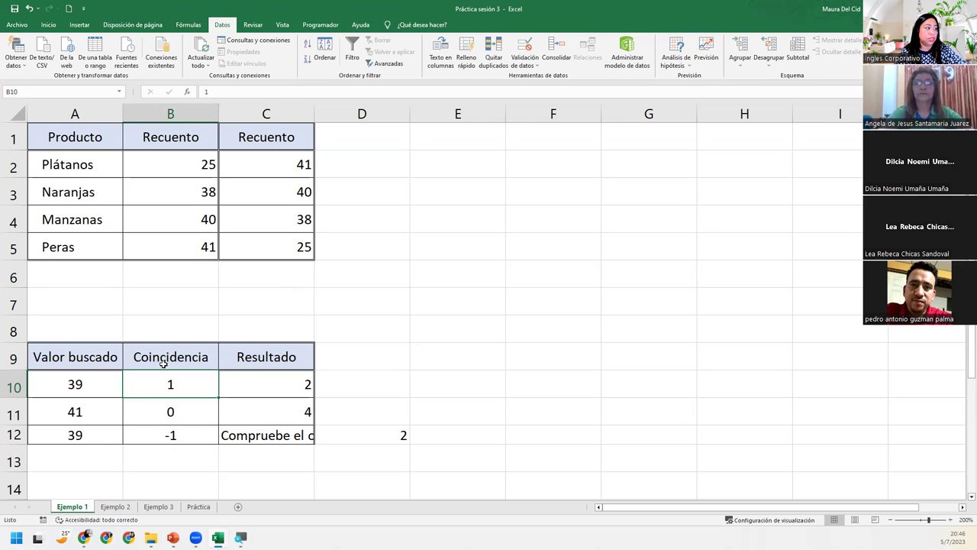
pyautogui.click(258, 384)
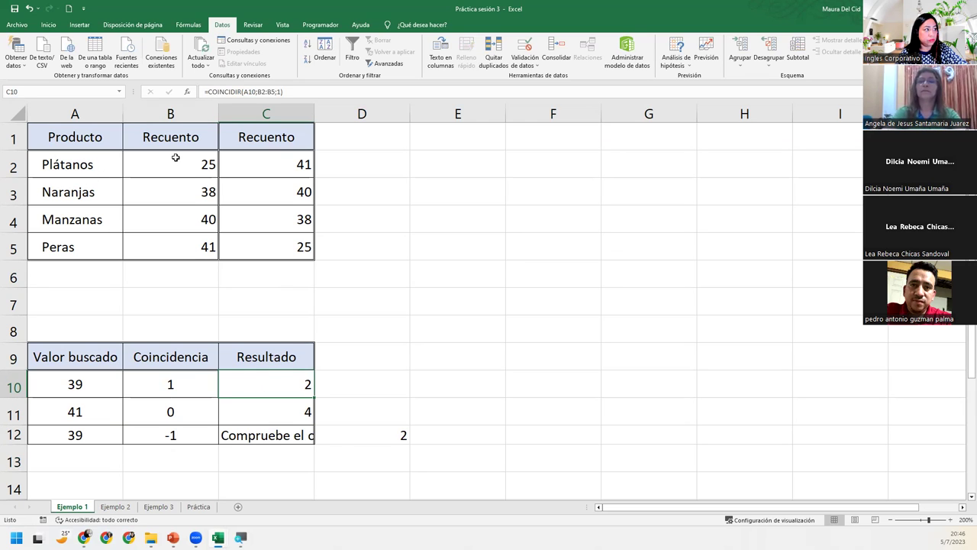
pyautogui.click(191, 192)
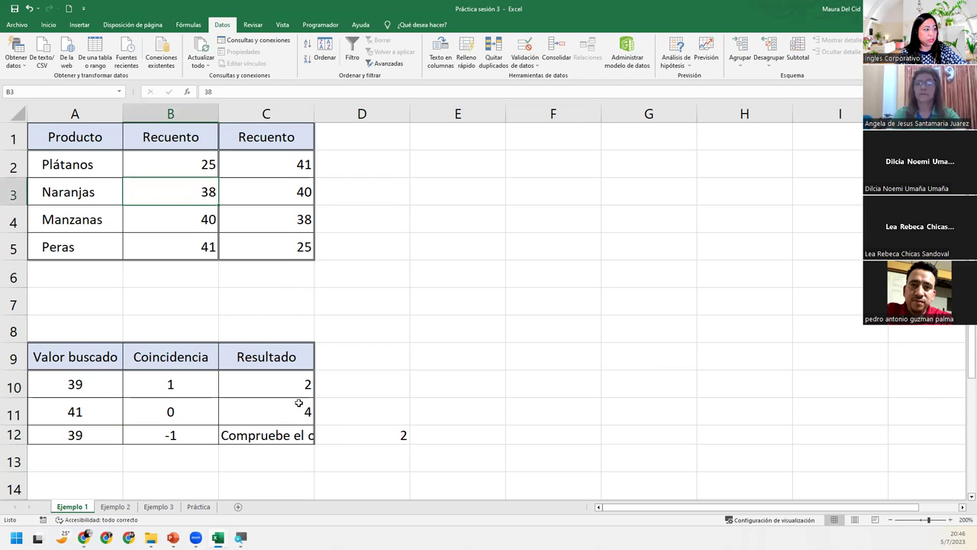
# Step: Compare the C12 and D12 formulas and match types in B10 and B12, then return to Ejemplo 2
pyautogui.click(291, 434)
pyautogui.click(362, 430)
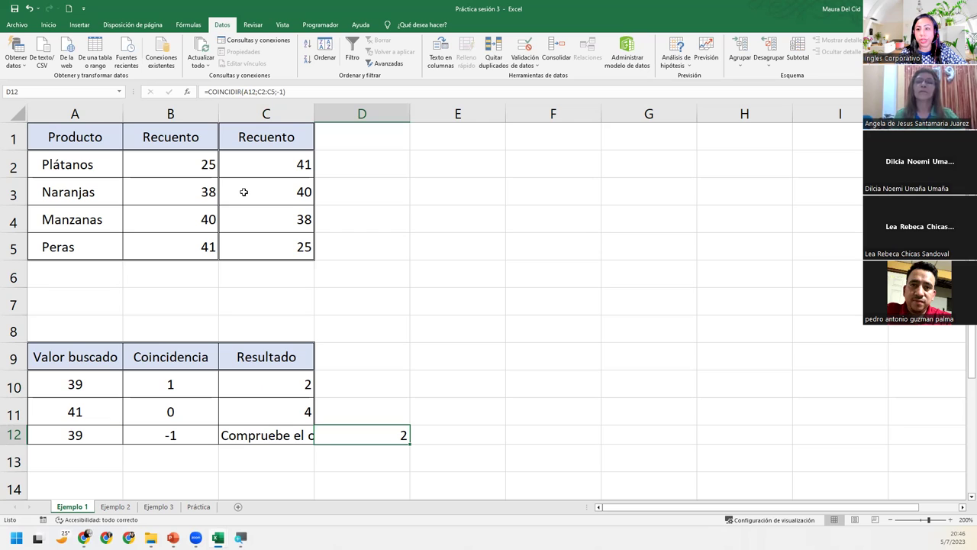
pyautogui.click(200, 378)
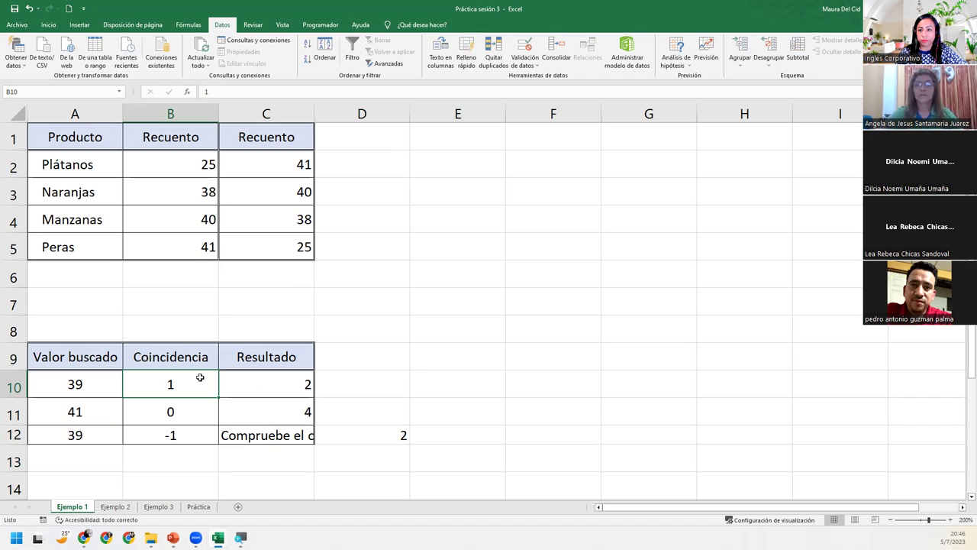
pyautogui.click(205, 436)
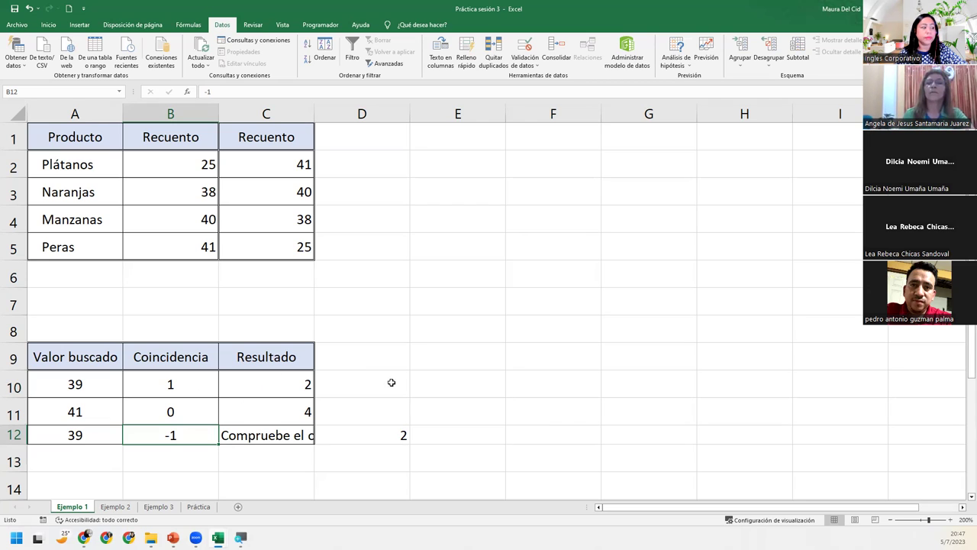
pyautogui.click(116, 507)
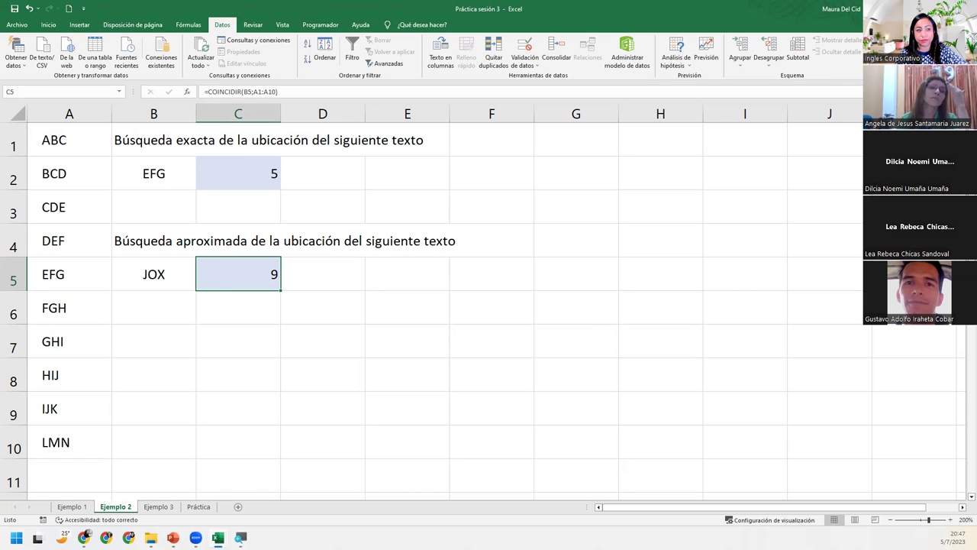
pyautogui.click(85, 369)
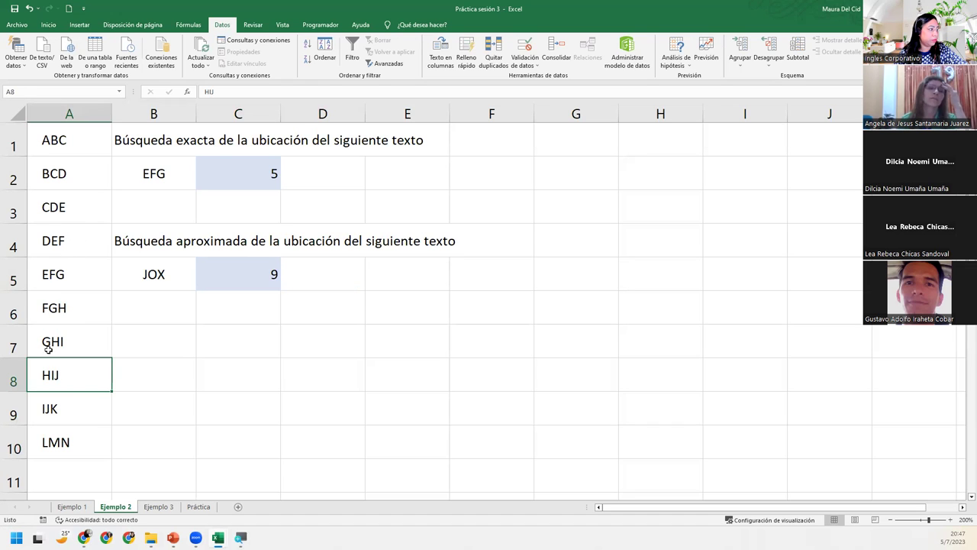
pyautogui.click(78, 316)
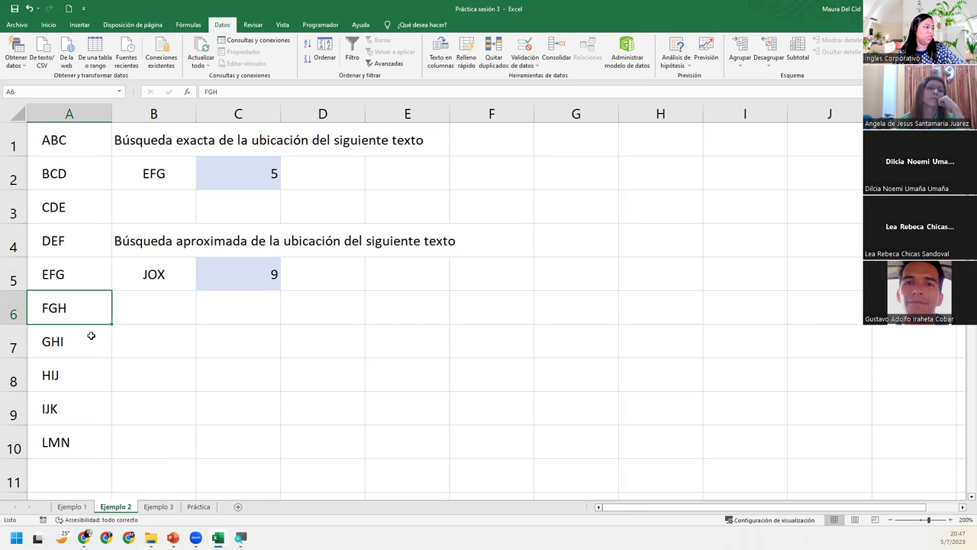
pyautogui.click(66, 446)
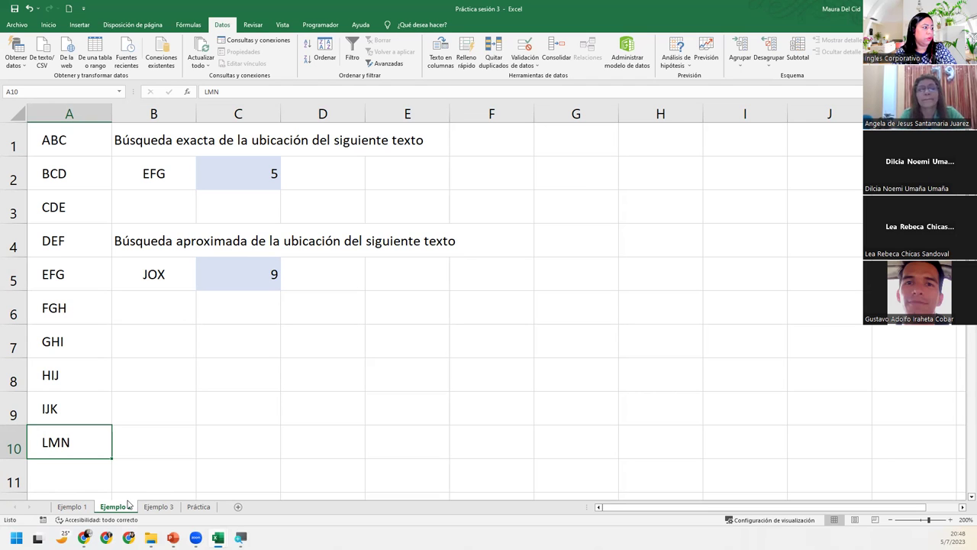
pyautogui.write('JKl')
pyautogui.press('Return')
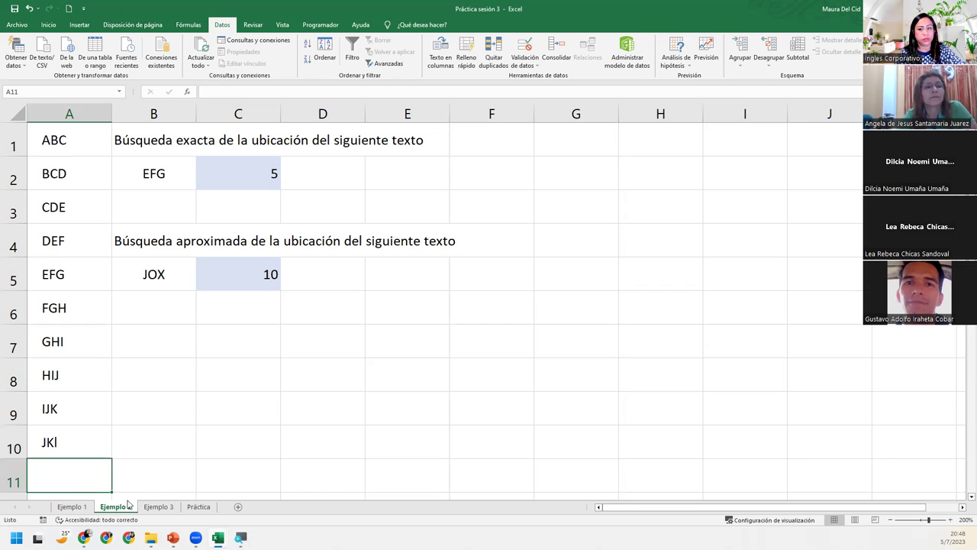
pyautogui.click(78, 454)
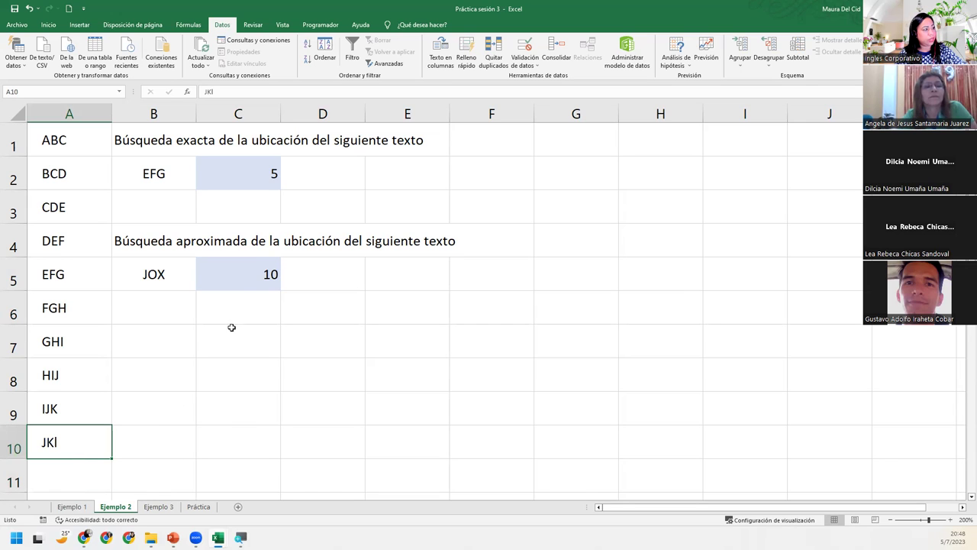
pyautogui.click(250, 264)
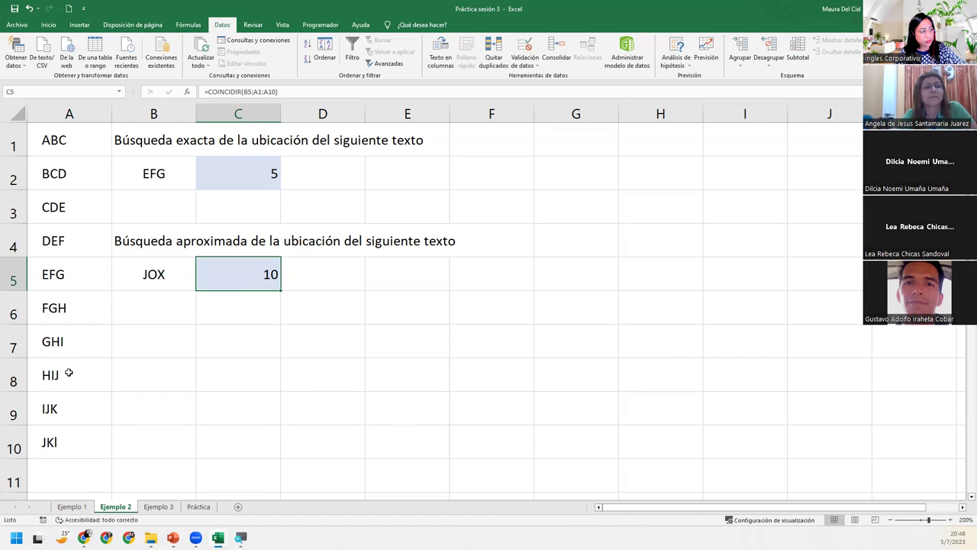
pyautogui.click(69, 440)
pyautogui.hotkey('ctrl', 'z')
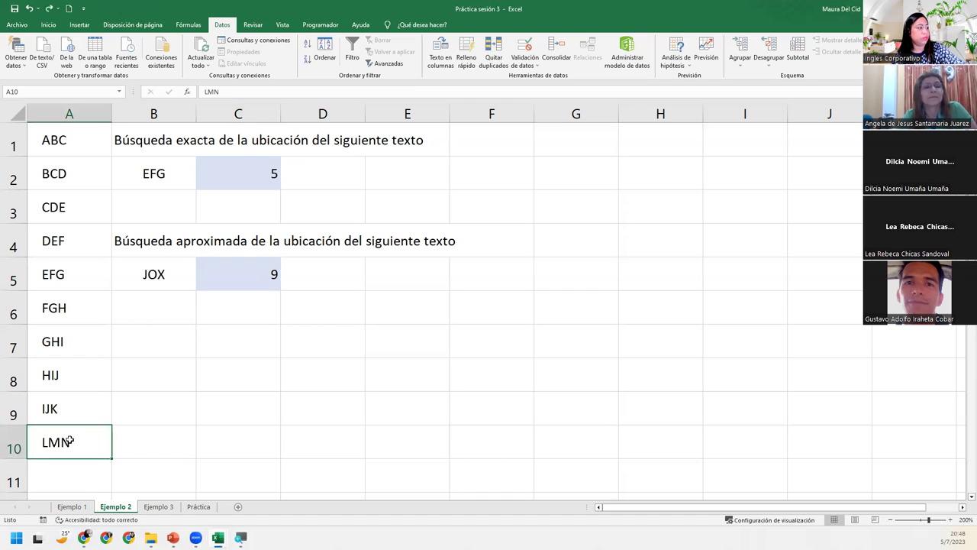
pyautogui.click(78, 413)
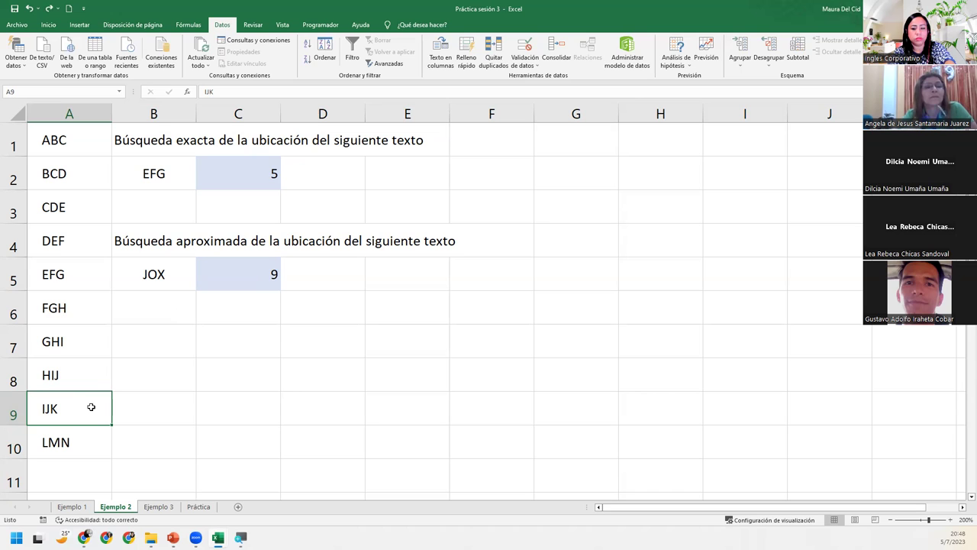
pyautogui.write('man')
pyautogui.press('Return')
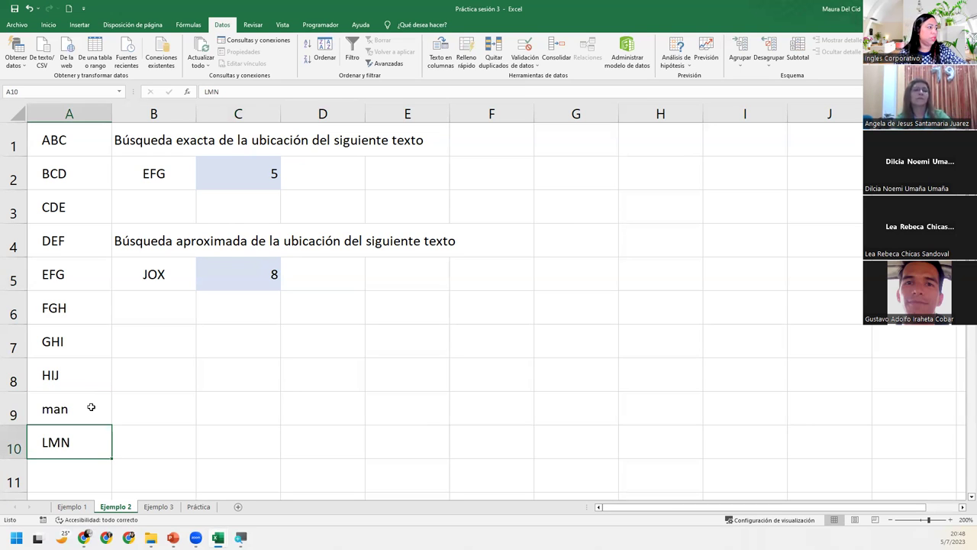
pyautogui.click(94, 376)
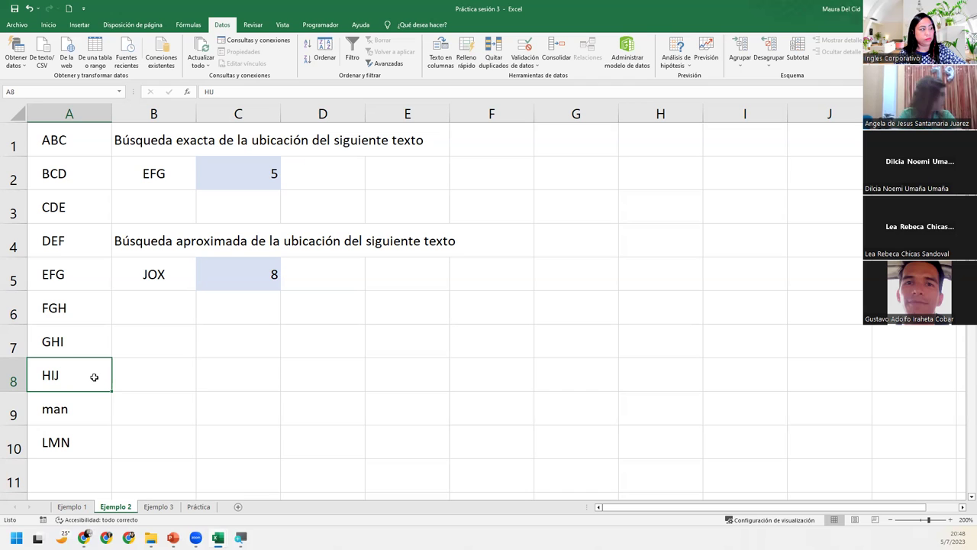
pyautogui.hotkey('ctrl', 'z')
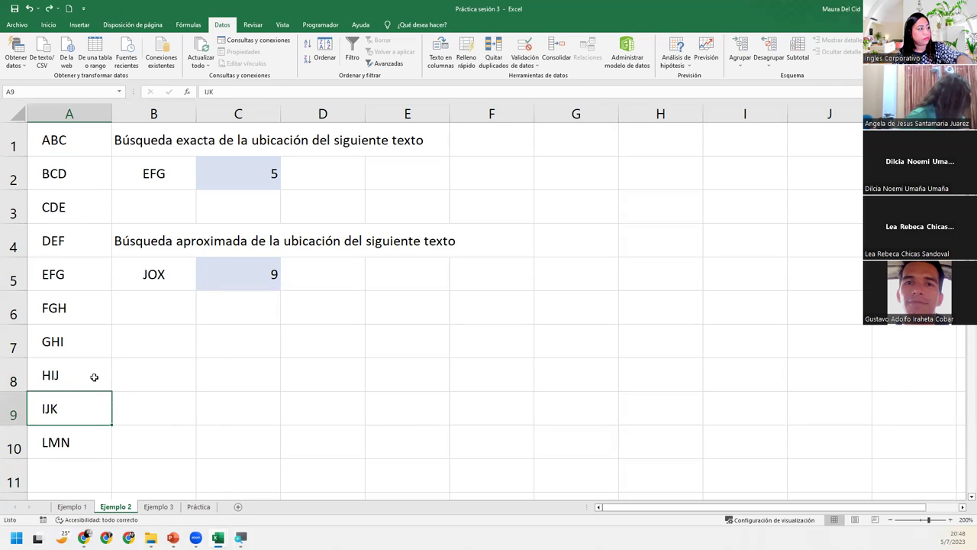
pyautogui.hotkey('ctrl', 'pageup')
pyautogui.click(113, 508)
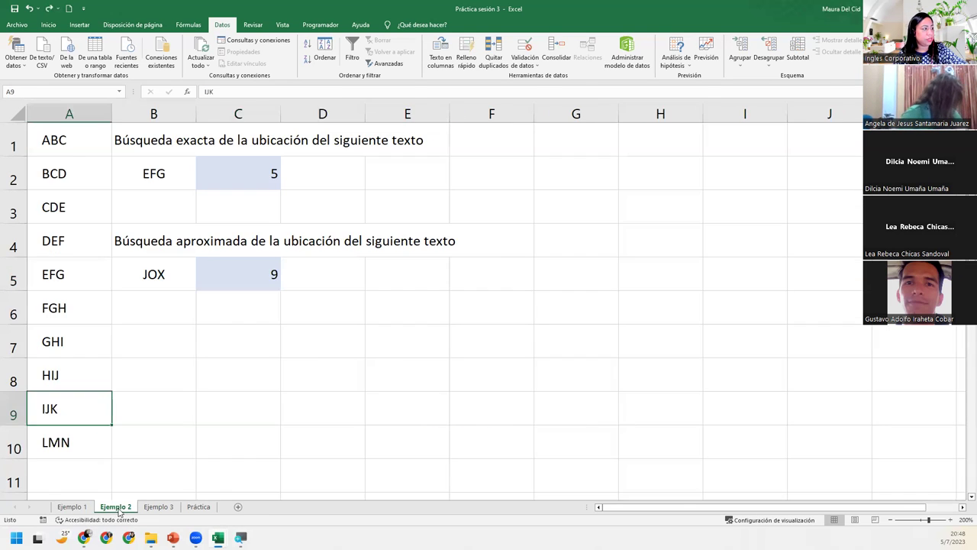
pyautogui.click(228, 284)
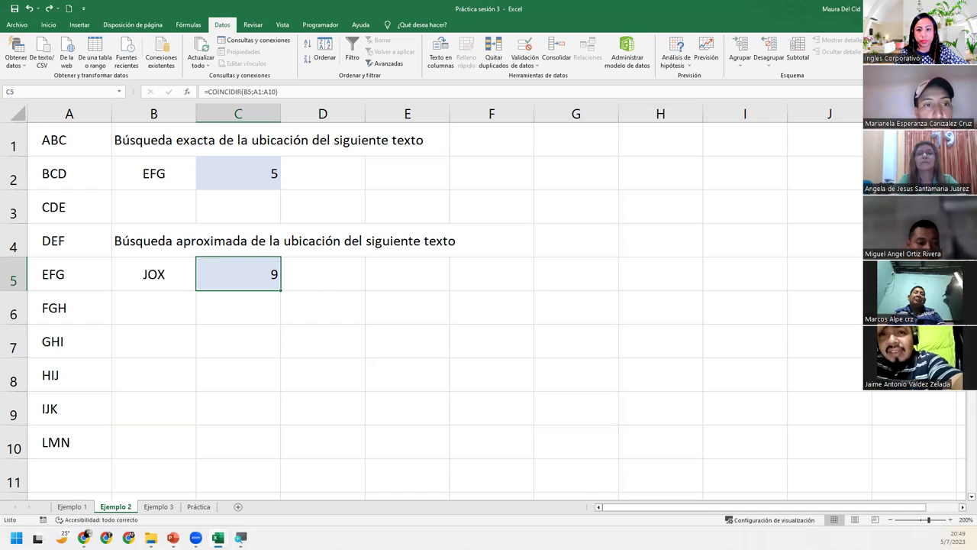
# Step: Put C5 into edit mode to display =COINCIDIR(B5;A1:A10) with its referenced cells highlighted
pyautogui.doubleClick(245, 274)
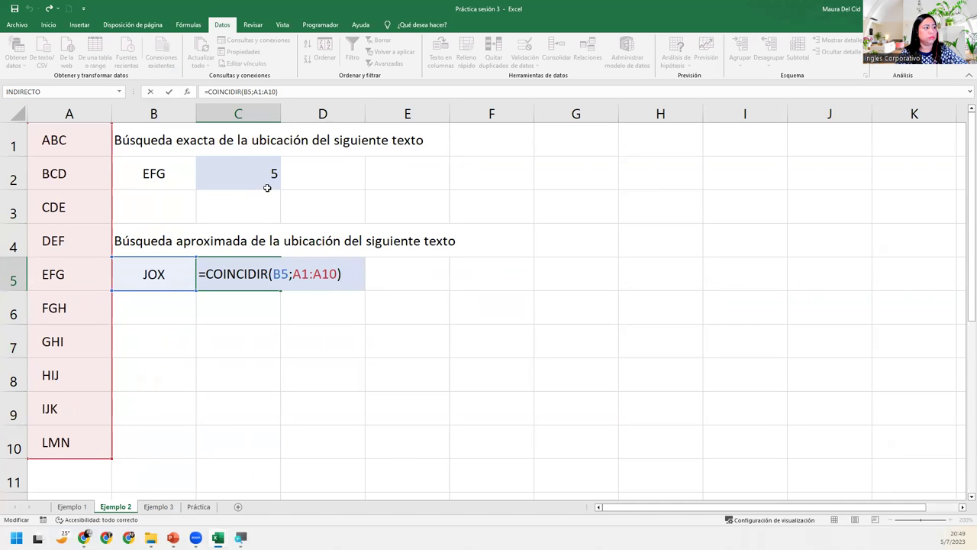
# Step: Close C5 and inspect C2's exact-match formula, highlighting its 0 match type; it still returns 5
pyautogui.press('Return')
pyautogui.click(267, 187)
pyautogui.doubleClick(267, 187)
pyautogui.doubleClick(346, 173)
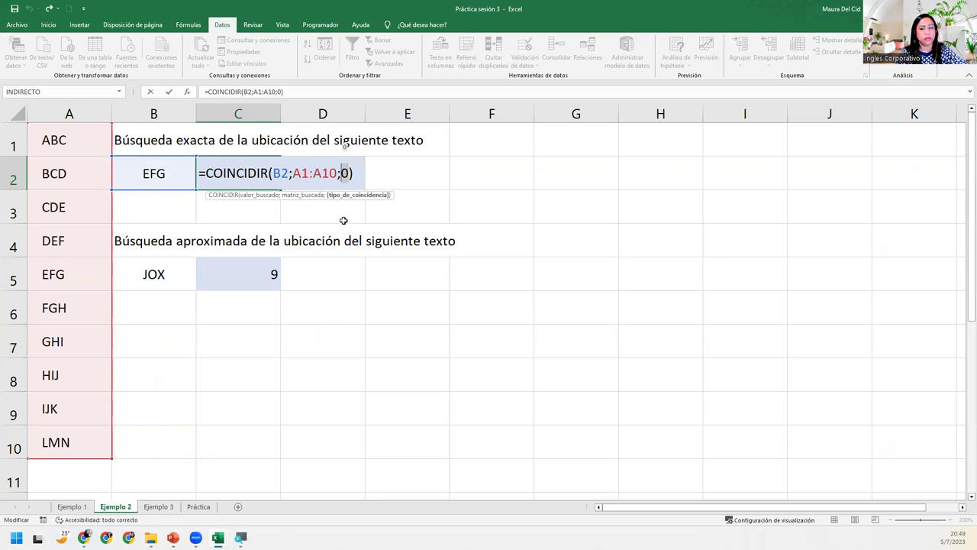
pyautogui.click(363, 174)
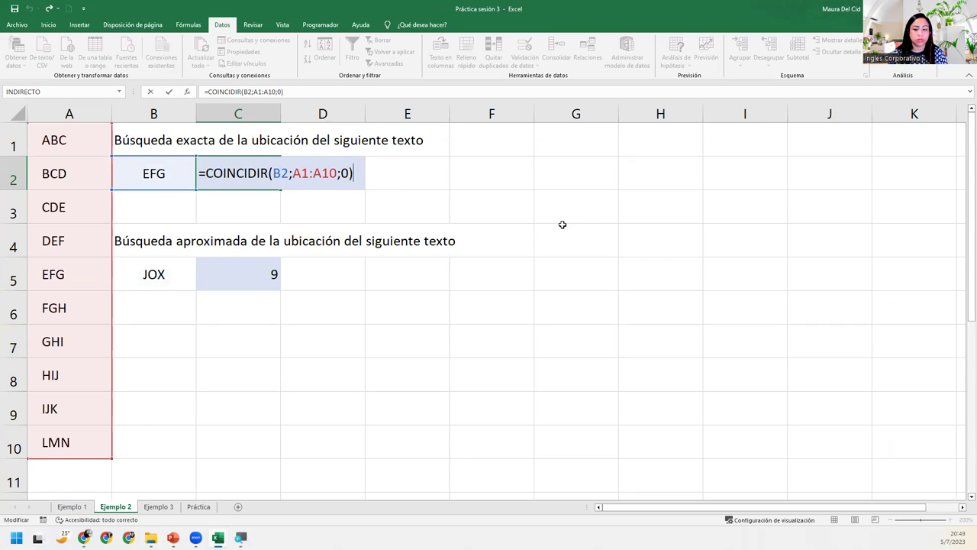
pyautogui.press('Return')
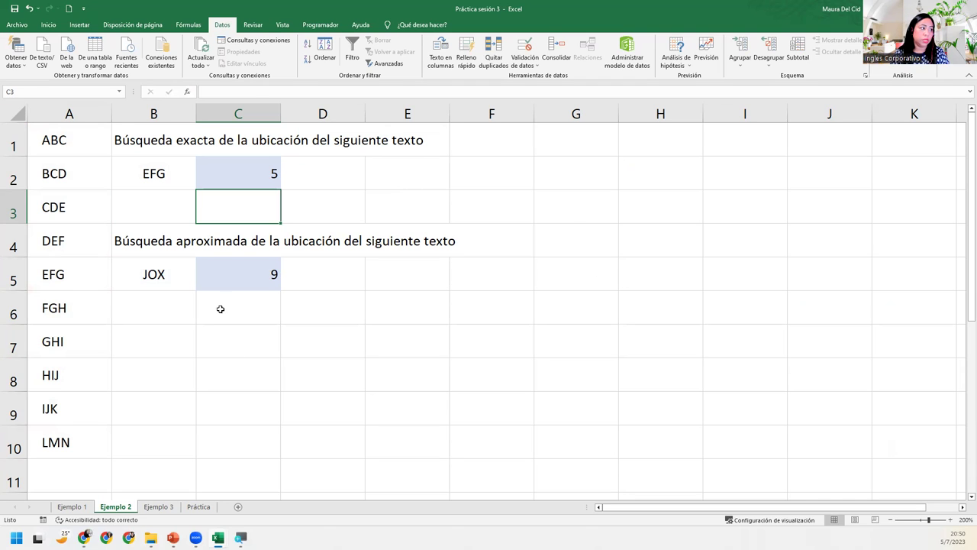
# Step: Re-inspect C5's approximate formula, still returning 9, then go to the Ejemplo 3 sheet
pyautogui.doubleClick(235, 271)
pyautogui.click(355, 275)
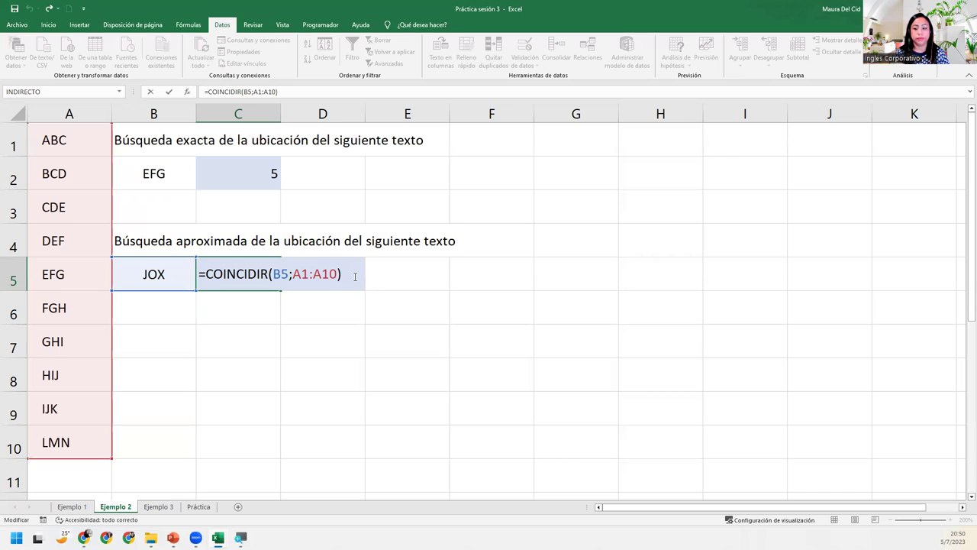
pyautogui.press('Return')
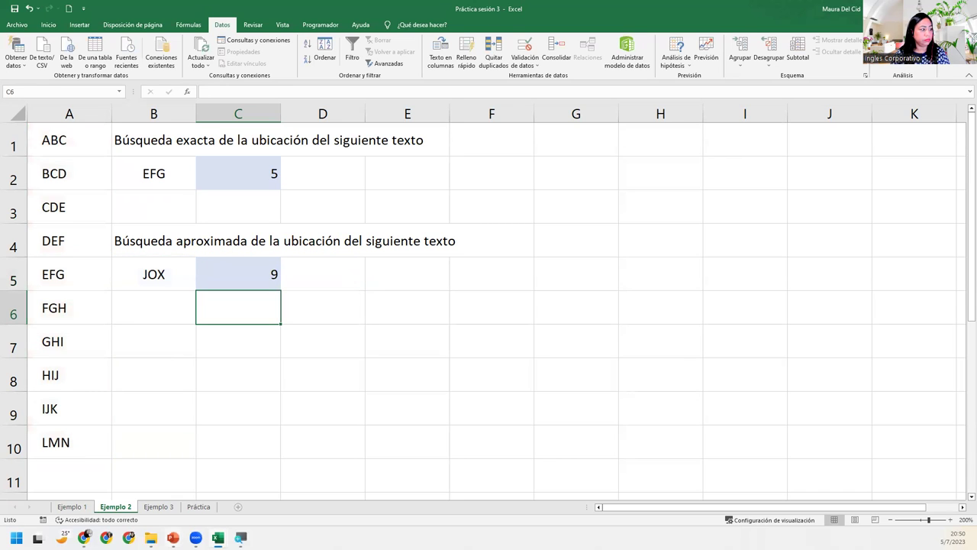
pyautogui.click(159, 506)
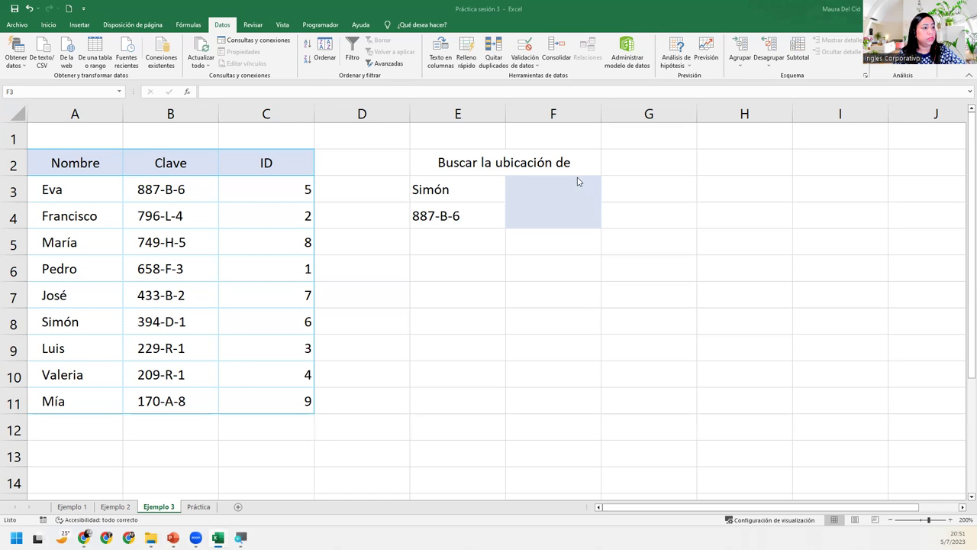
pyautogui.moveTo(578, 181); pyautogui.dragTo(573, 207)
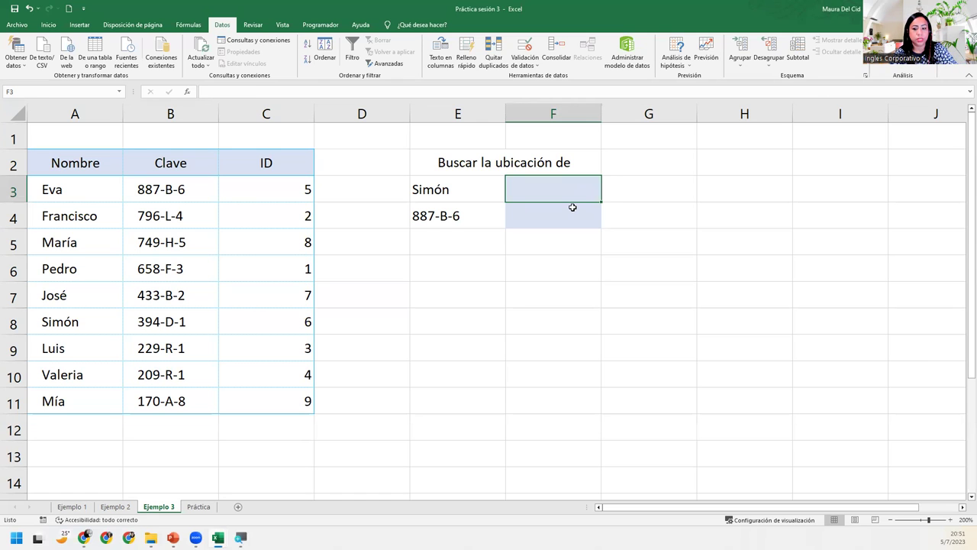
# Step: Enter =COINCIDIR(E3;A3:A11;0) in F3, returning 6 as Simón's position
pyautogui.write('=coin')
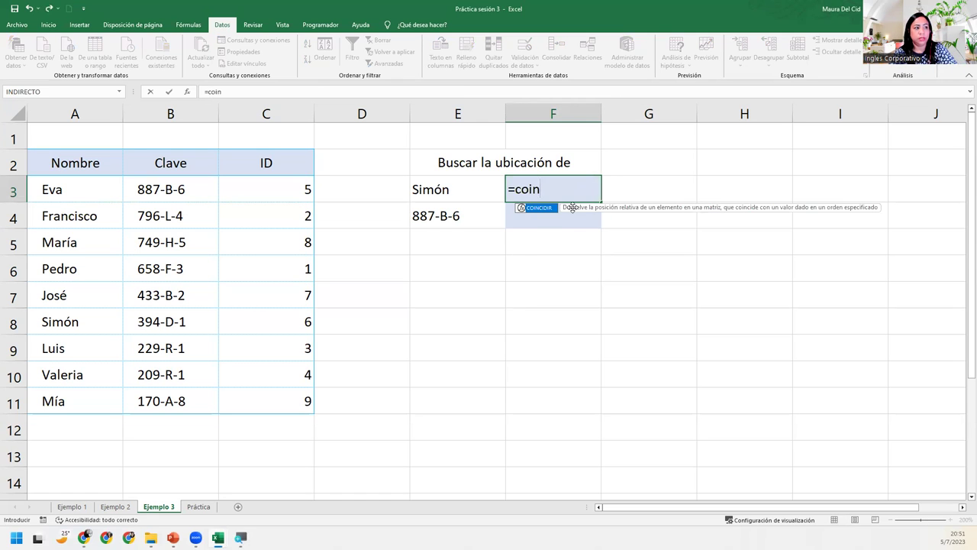
pyautogui.press('Tab')
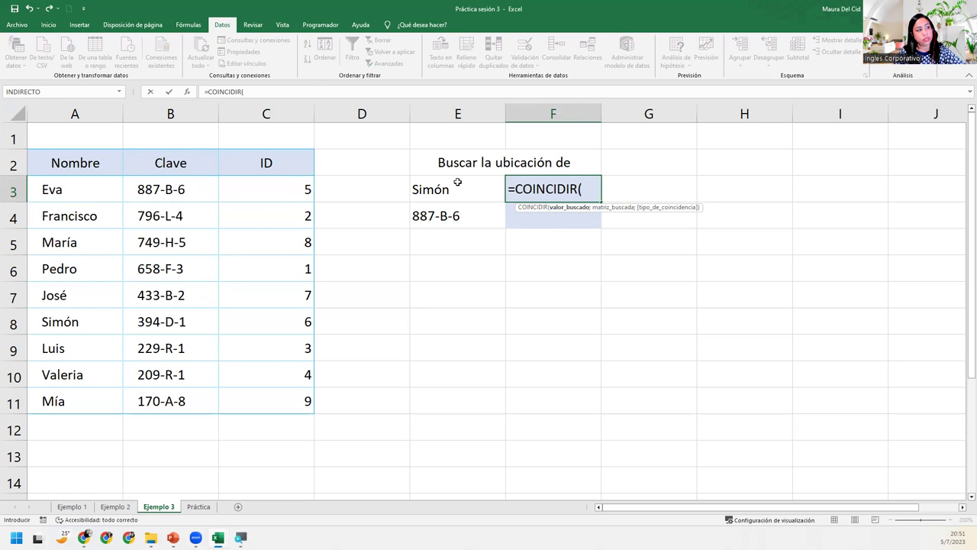
pyautogui.click(458, 181)
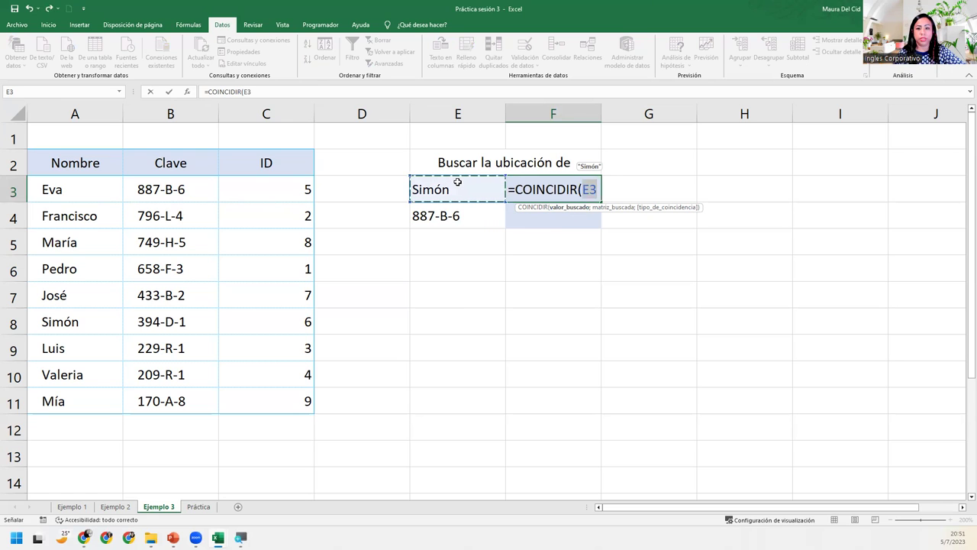
pyautogui.write(';')
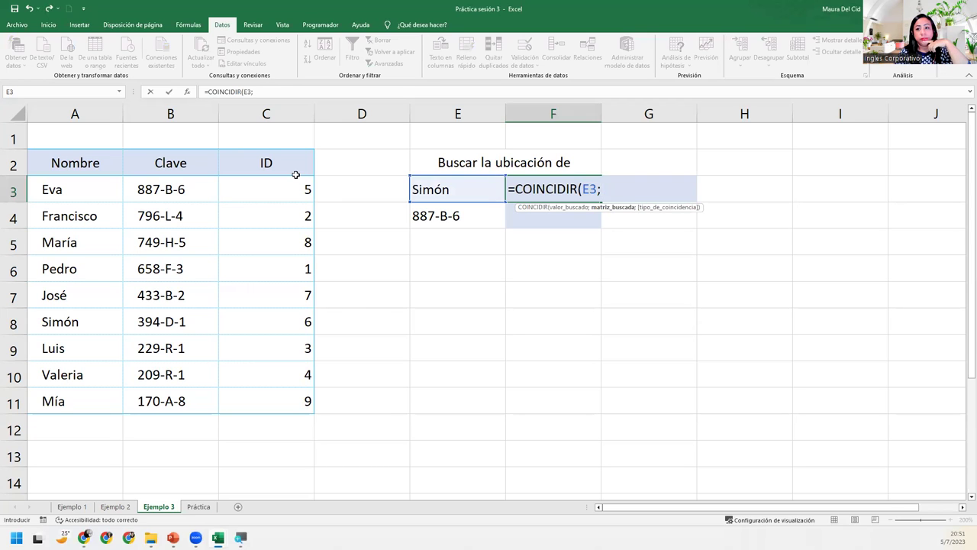
pyautogui.moveTo(98, 189); pyautogui.dragTo(82, 397)
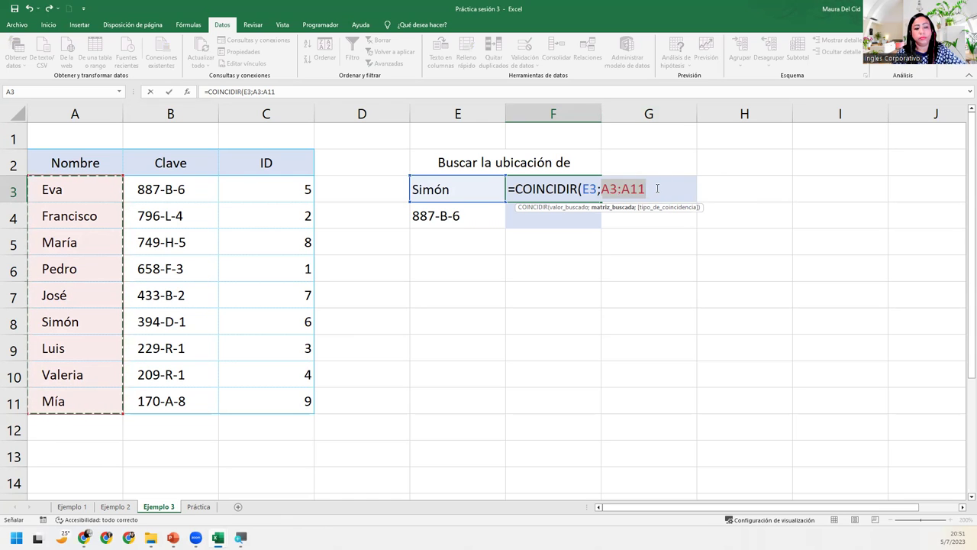
pyautogui.write(';0')
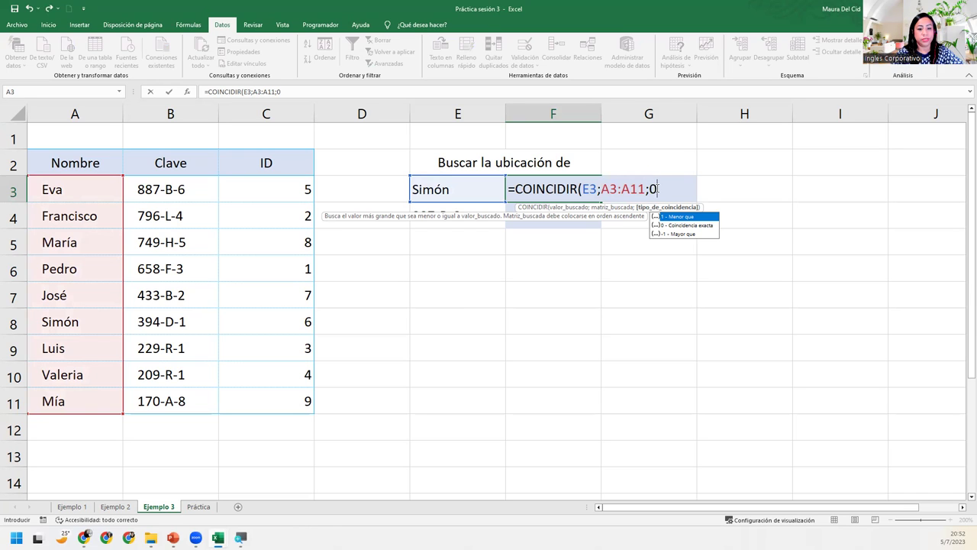
pyautogui.write(')')
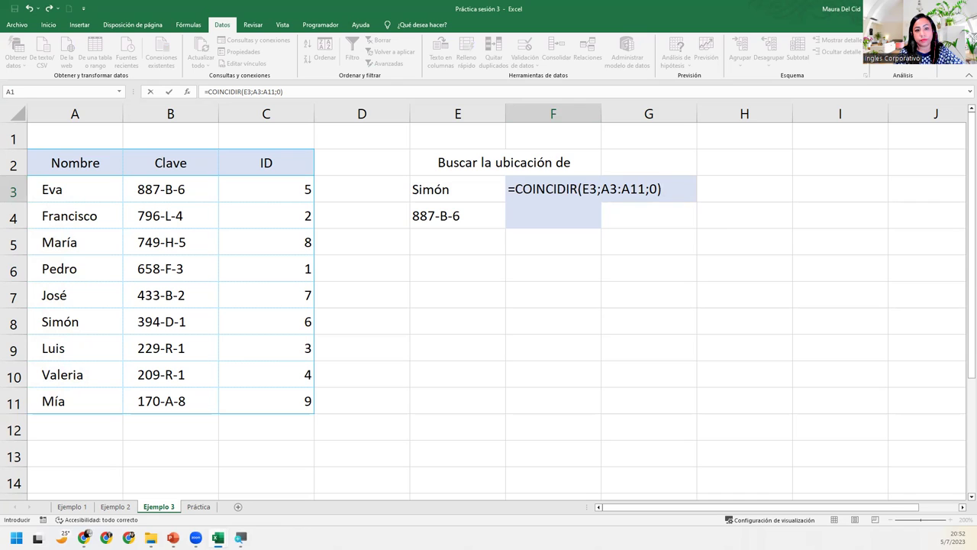
pyautogui.press('Return')
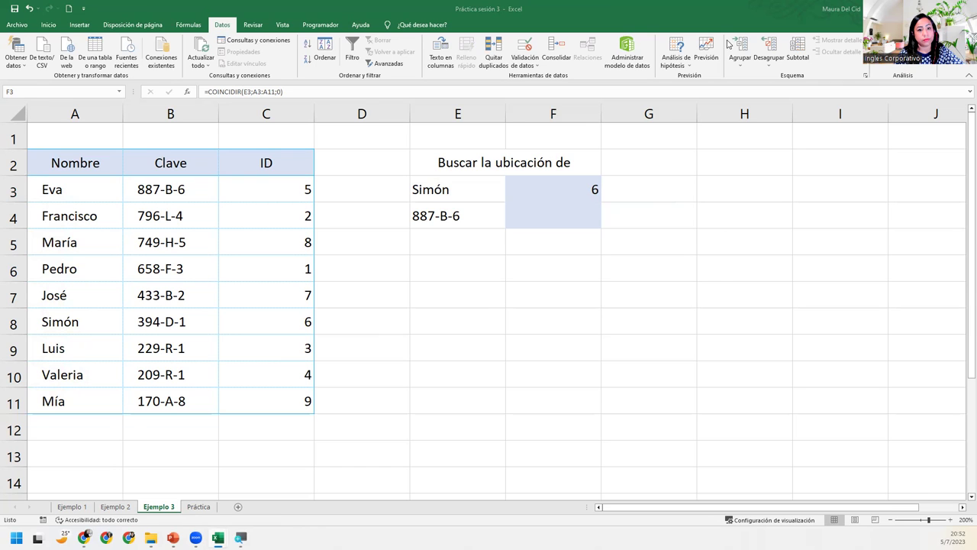
pyautogui.click(558, 189)
pyautogui.doubleClick(558, 189)
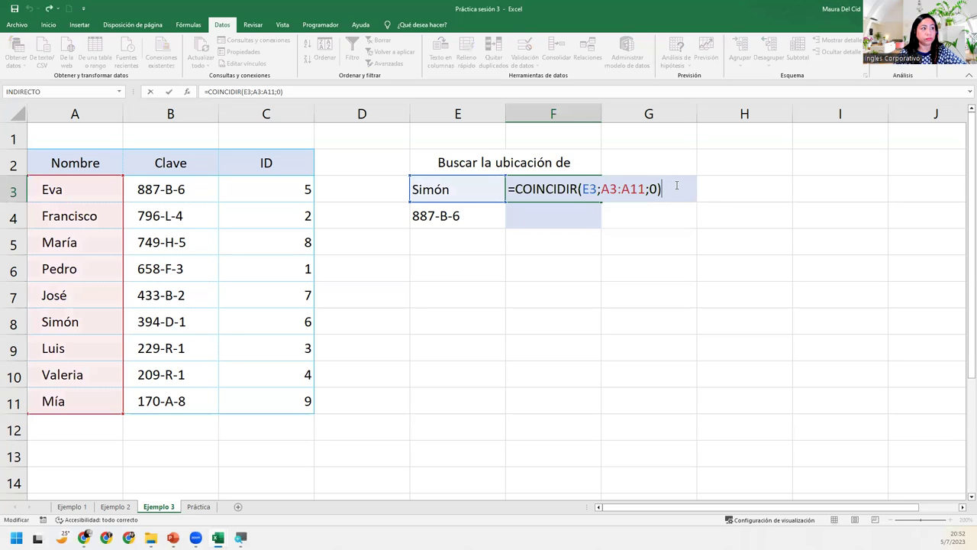
pyautogui.click(582, 219)
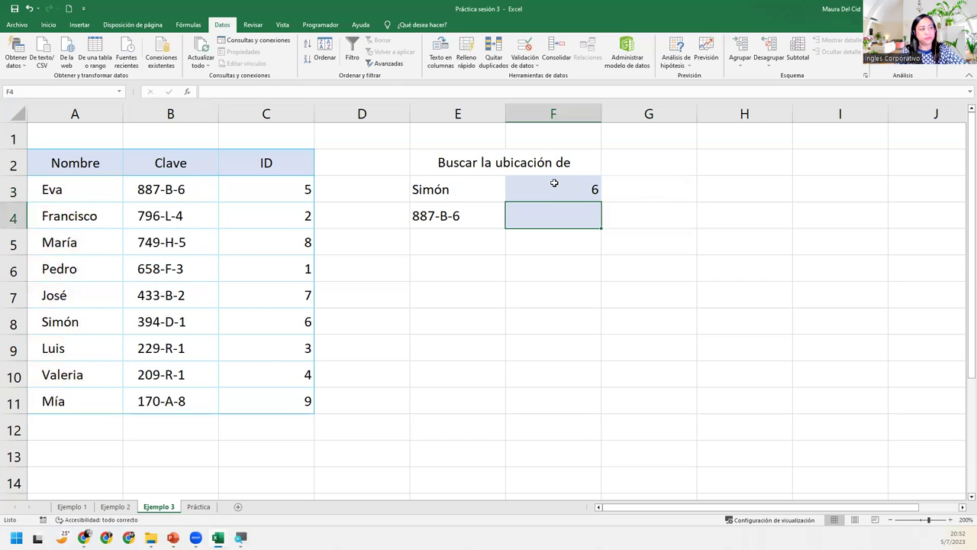
pyautogui.press('Return')
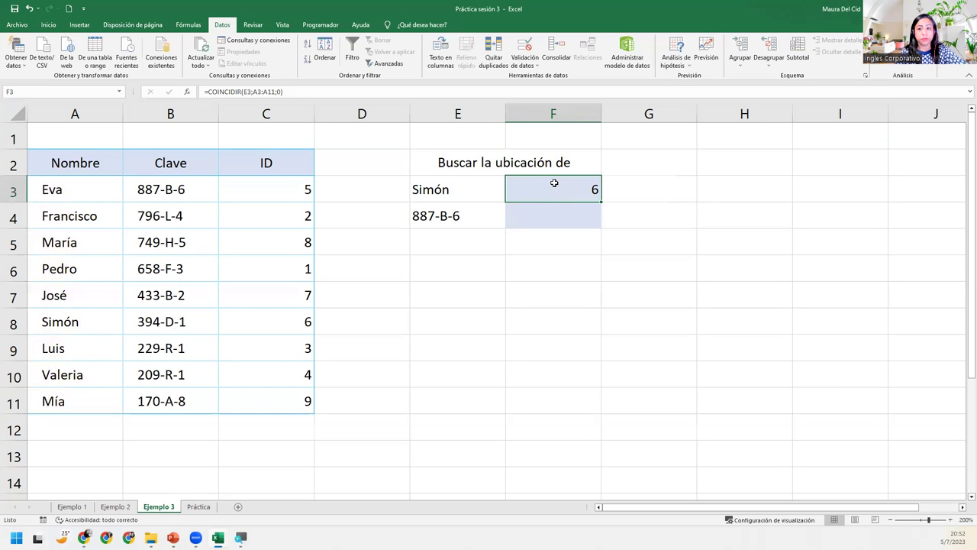
pyautogui.press('Return')
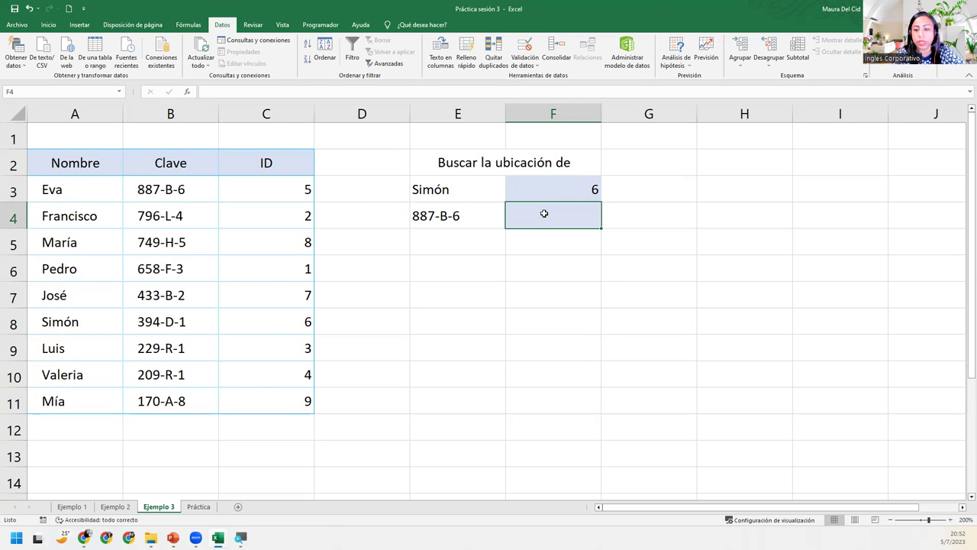
# Step: Enter =COINCIDIR(E4;B3:B11;0) in F4 so it returns 1 for key 887-B-6
pyautogui.write('=cin')
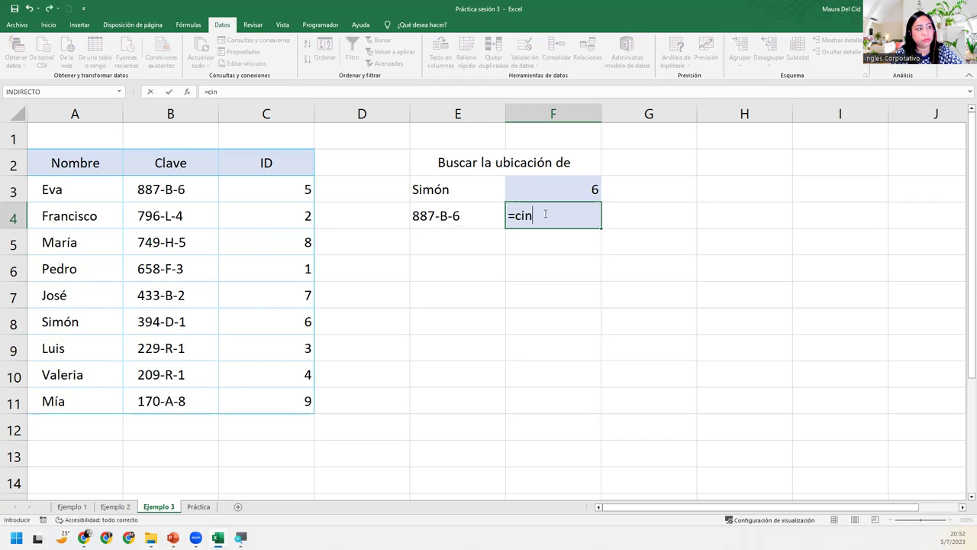
pyautogui.press('BackSpace')
pyautogui.write('oin')
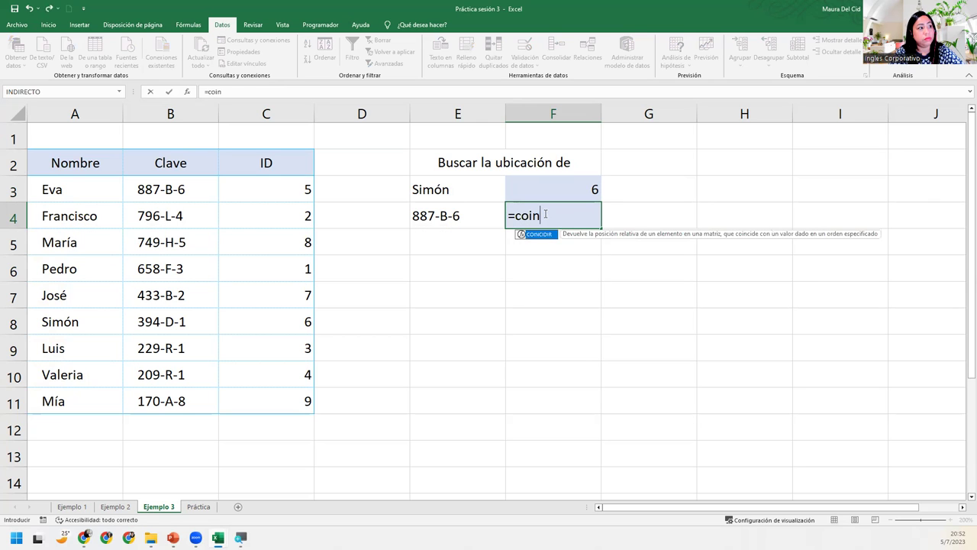
pyautogui.press('Tab')
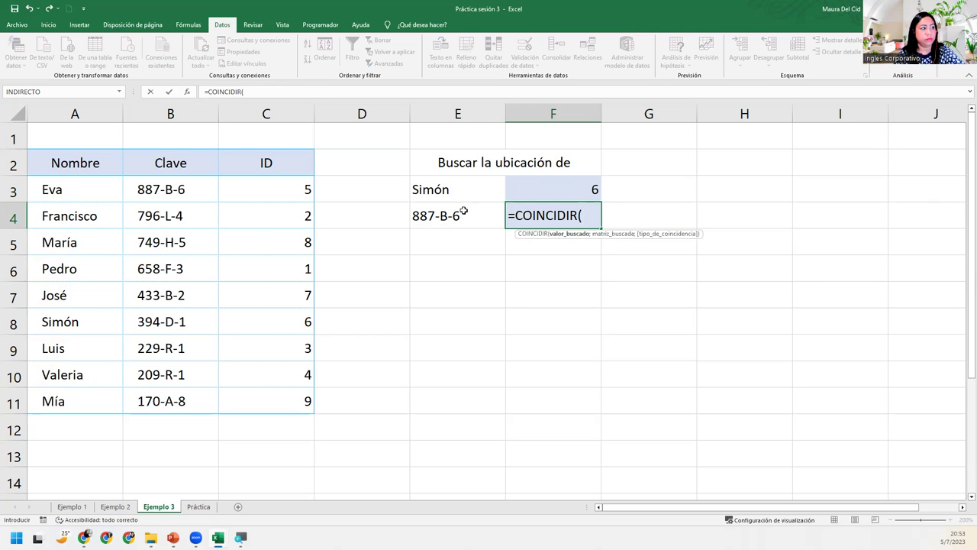
pyautogui.click(463, 212)
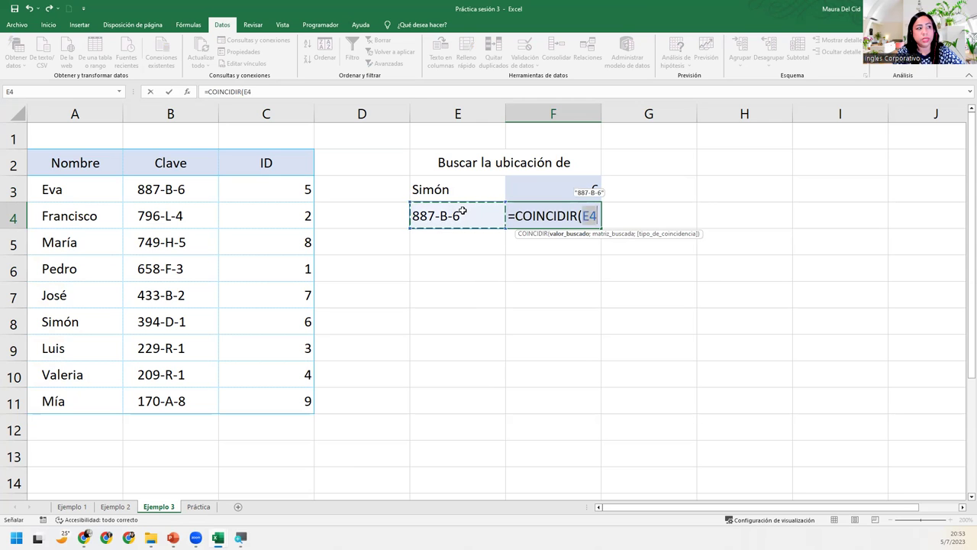
pyautogui.write(';')
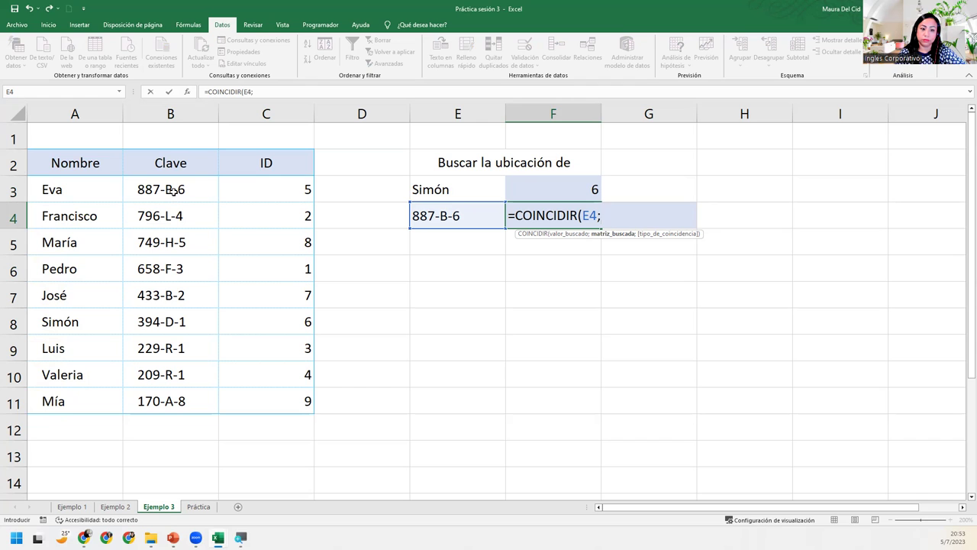
pyautogui.moveTo(174, 190); pyautogui.dragTo(180, 401)
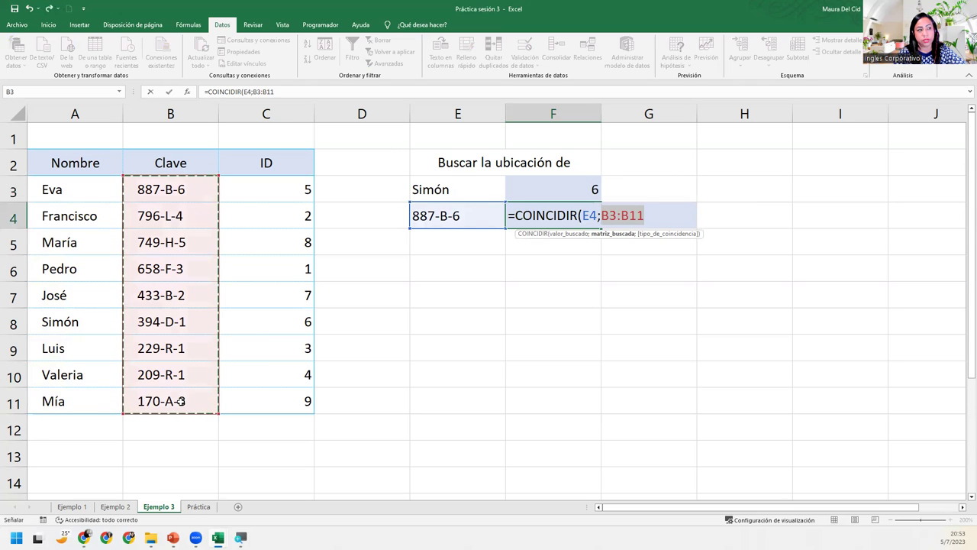
pyautogui.write(';')
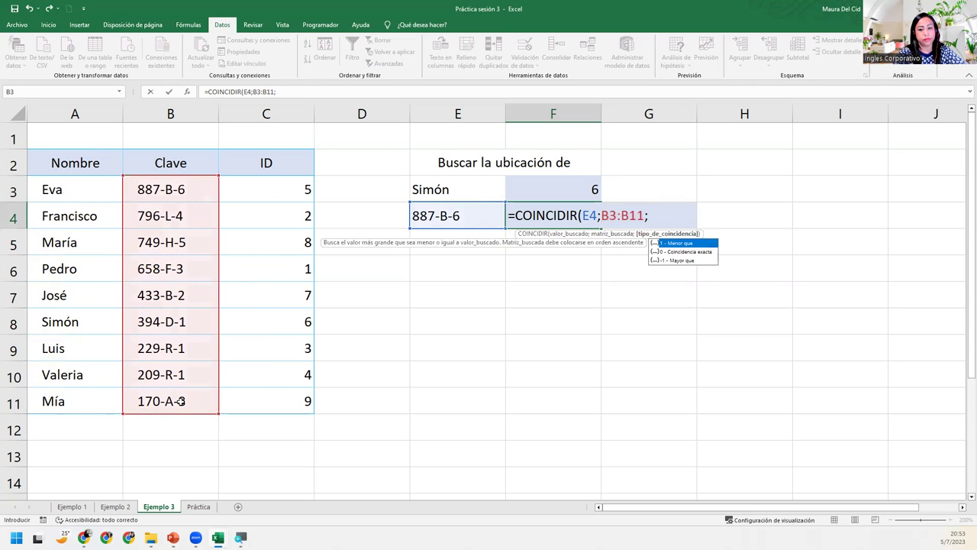
pyautogui.write('0')
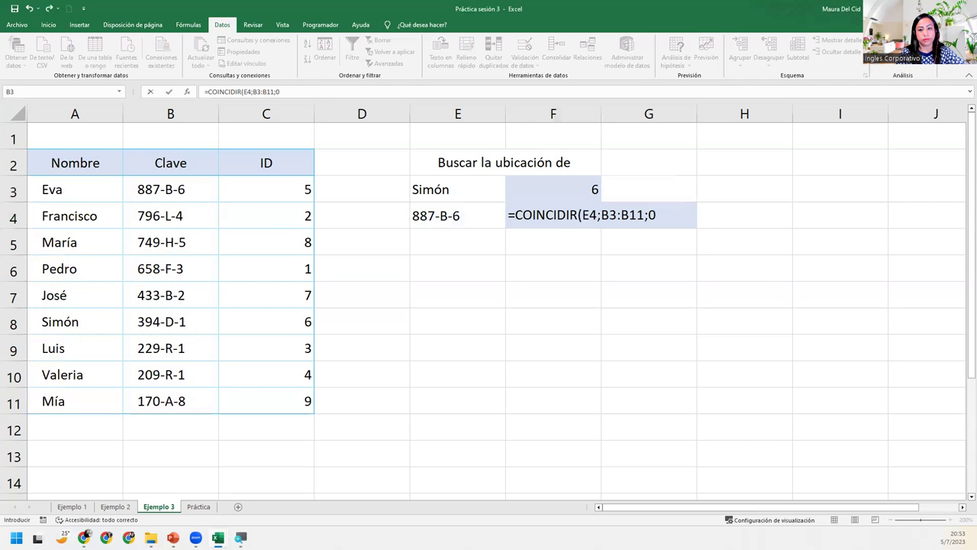
pyautogui.click(669, 215)
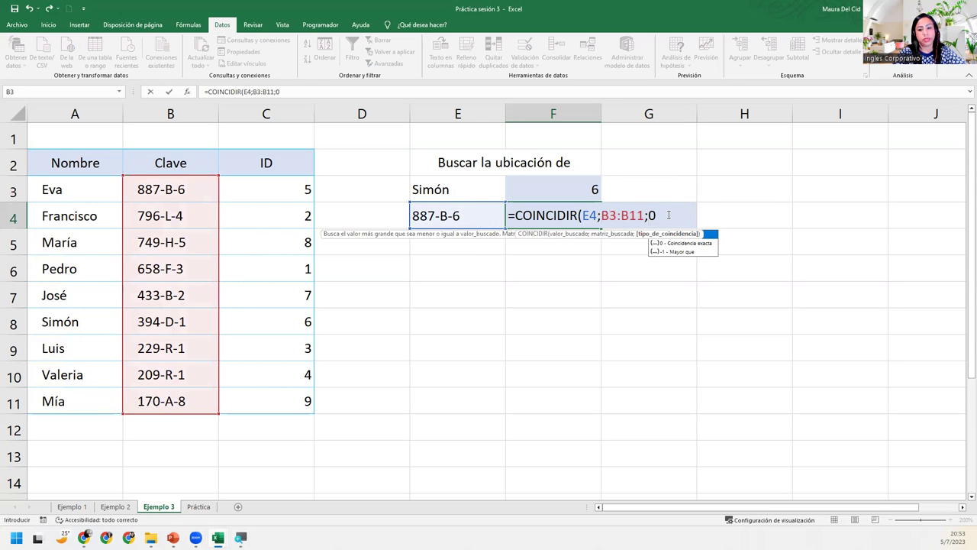
pyautogui.write(')')
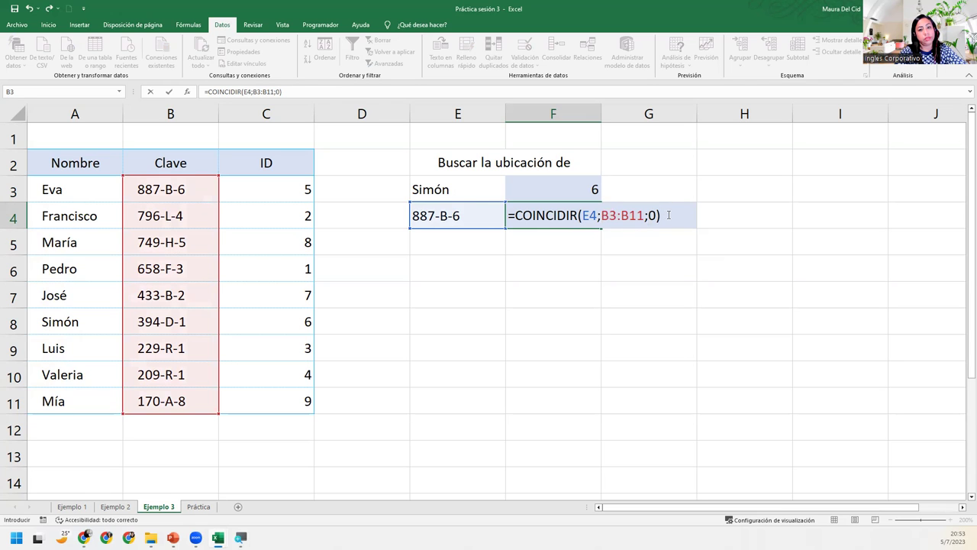
pyautogui.press('Return')
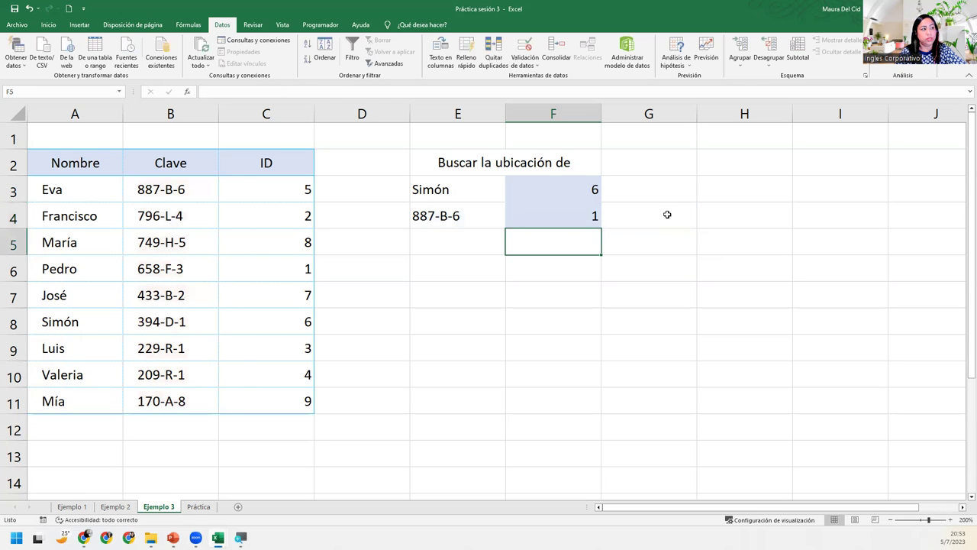
pyautogui.click(542, 214)
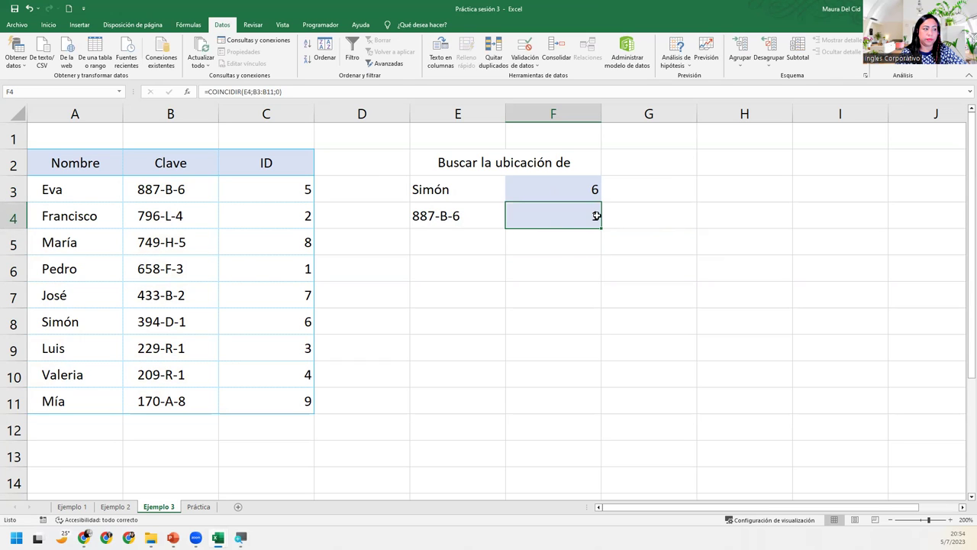
pyautogui.click(456, 222)
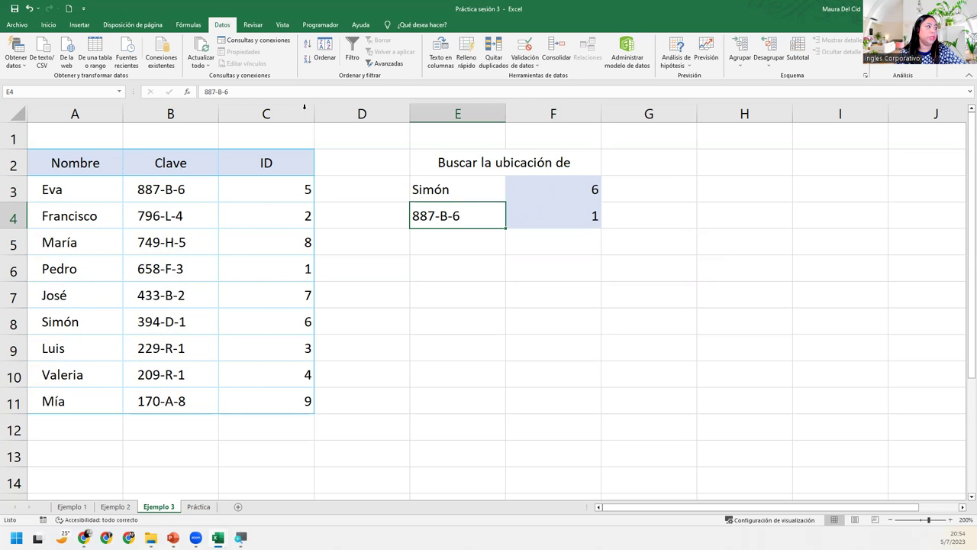
pyautogui.moveTo(185, 182); pyautogui.dragTo(181, 399)
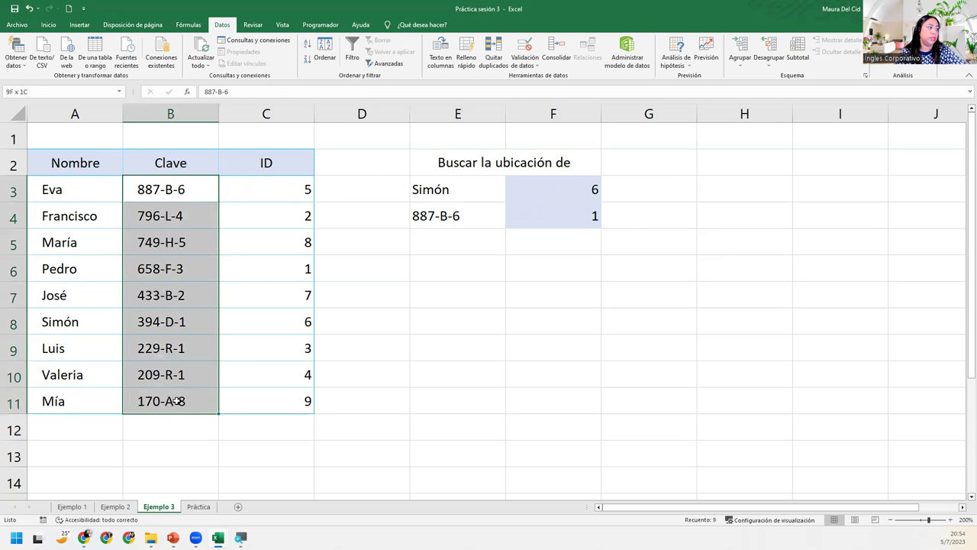
pyautogui.keyDown('ctrl'); pyautogui.click(179, 191); pyautogui.keyUp('ctrl')
pyautogui.click(176, 192)
pyautogui.keyDown('ctrl'); pyautogui.click(173, 214); pyautogui.keyUp('ctrl')
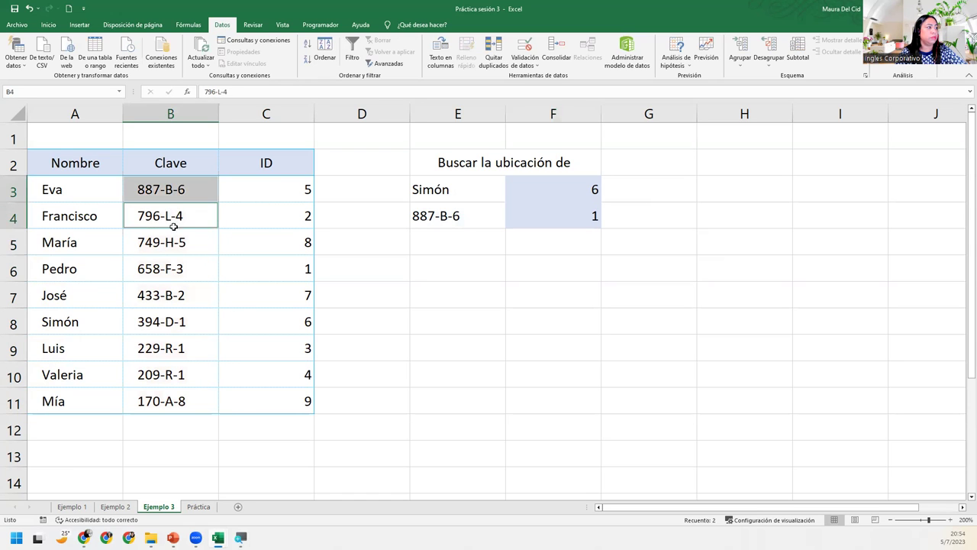
pyautogui.keyDown('ctrl'); pyautogui.click(178, 242); pyautogui.keyUp('ctrl')
pyautogui.keyDown('ctrl'); pyautogui.click(183, 268); pyautogui.keyUp('ctrl')
pyautogui.keyDown('ctrl'); pyautogui.click(192, 304); pyautogui.keyUp('ctrl')
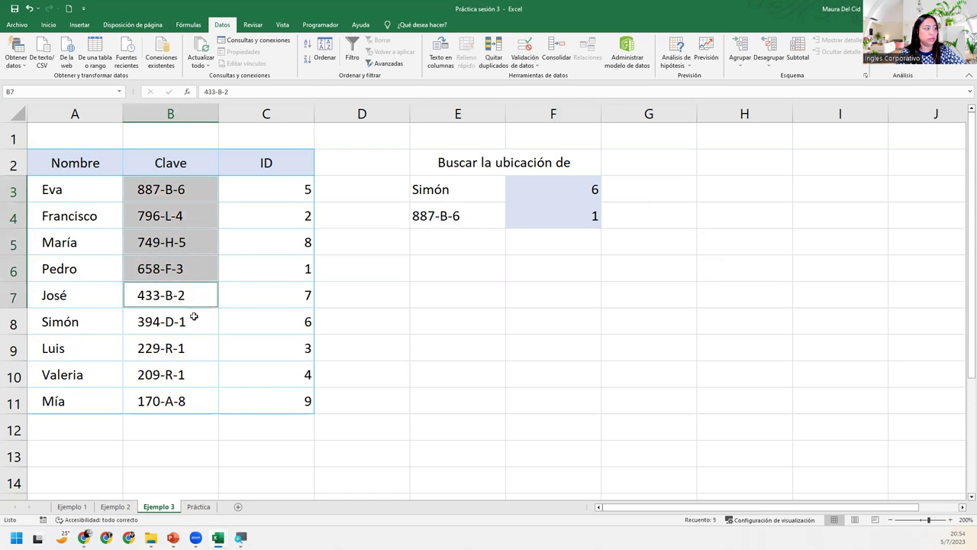
pyautogui.keyDown('ctrl'); pyautogui.click(194, 319); pyautogui.keyUp('ctrl')
pyautogui.keyDown('ctrl'); pyautogui.click(195, 343); pyautogui.keyUp('ctrl')
pyautogui.keyDown('ctrl'); pyautogui.click(197, 366); pyautogui.keyUp('ctrl')
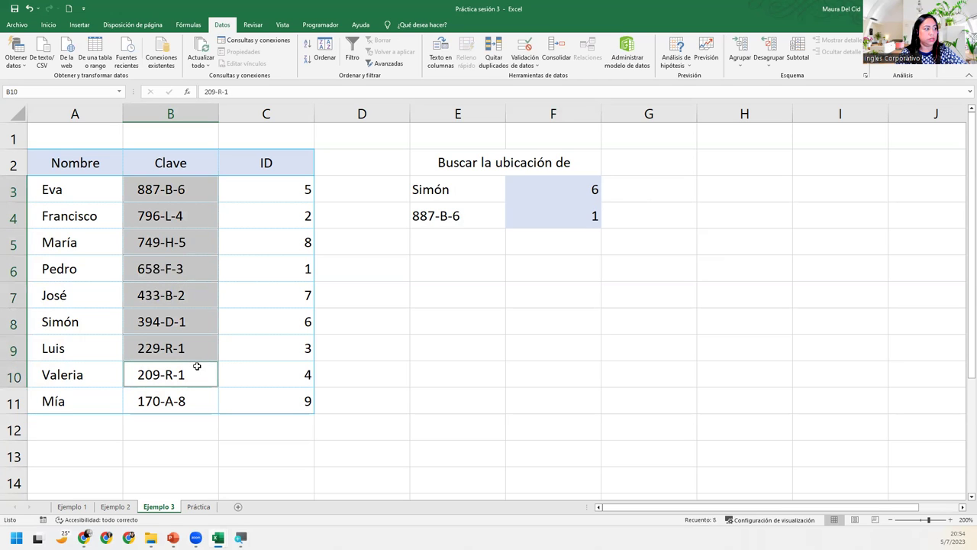
pyautogui.keyDown('ctrl'); pyautogui.click(200, 393); pyautogui.keyUp('ctrl')
pyautogui.click(485, 209)
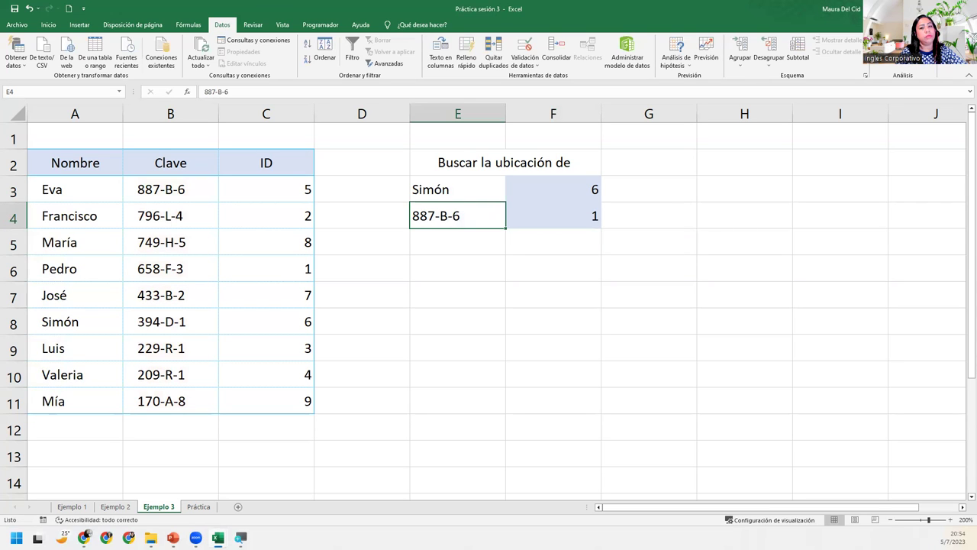
pyautogui.click(425, 222)
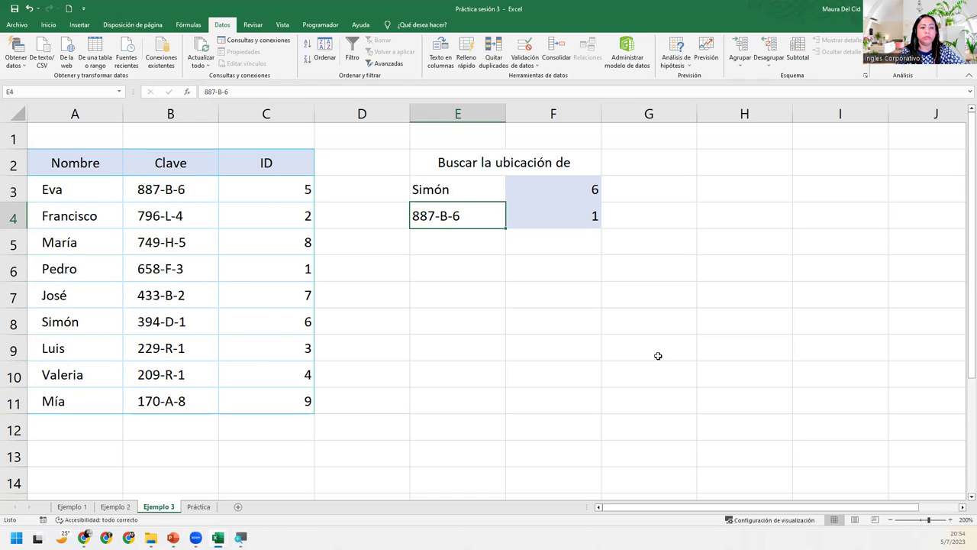
# Step: Enter the key 394-D-1 in E4 and confirm F4 recalculates to 6
pyautogui.write('394')
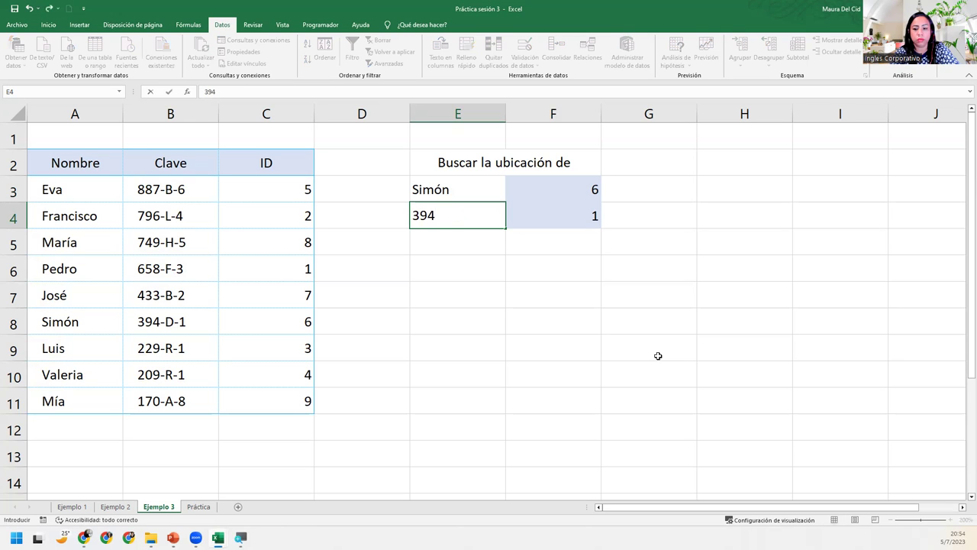
pyautogui.write('-D')
pyautogui.write('-!')
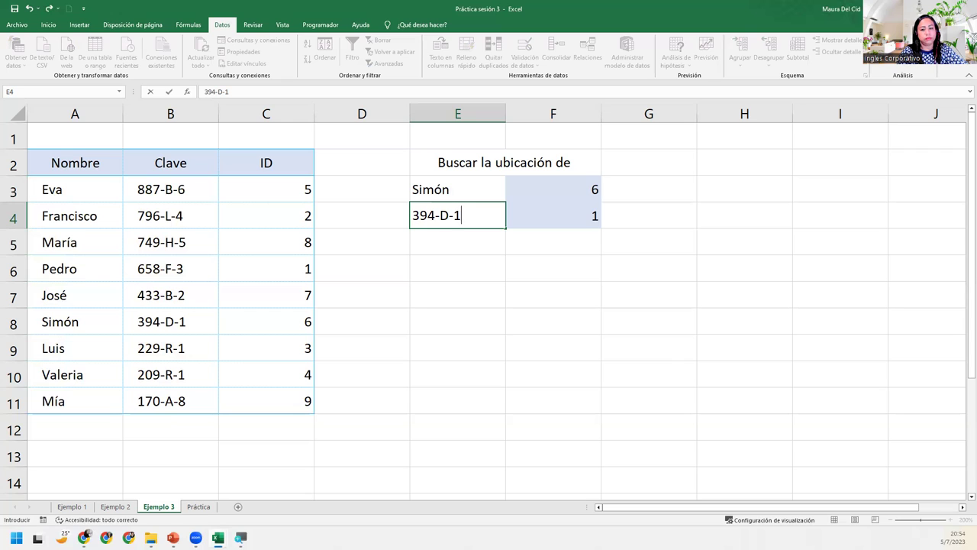
pyautogui.press('Escape')
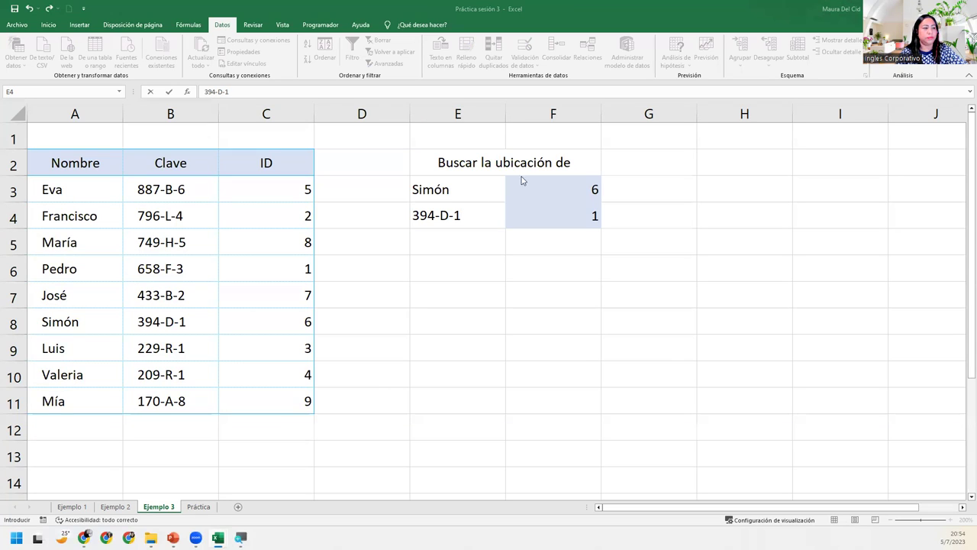
pyautogui.doubleClick(475, 209)
pyautogui.press('Return')
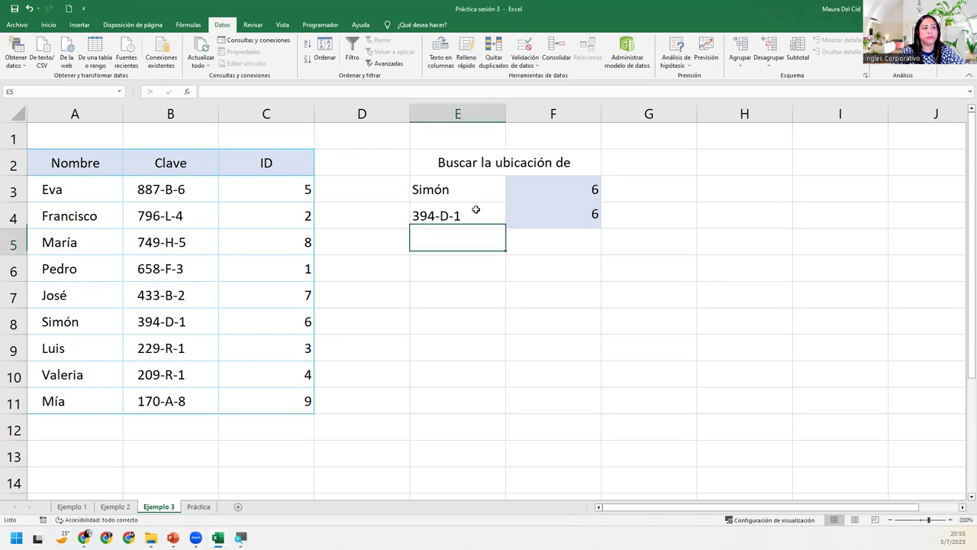
pyautogui.click(559, 212)
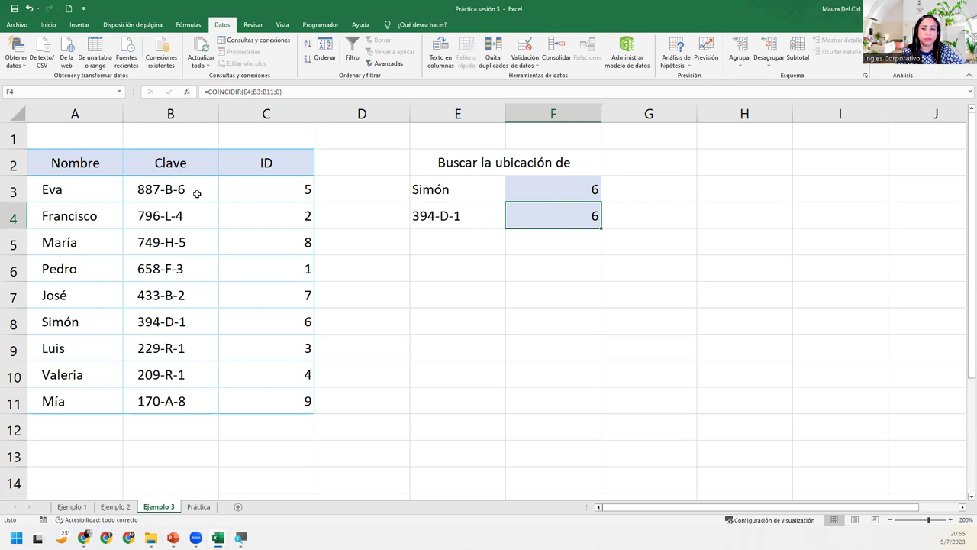
pyautogui.click(174, 188)
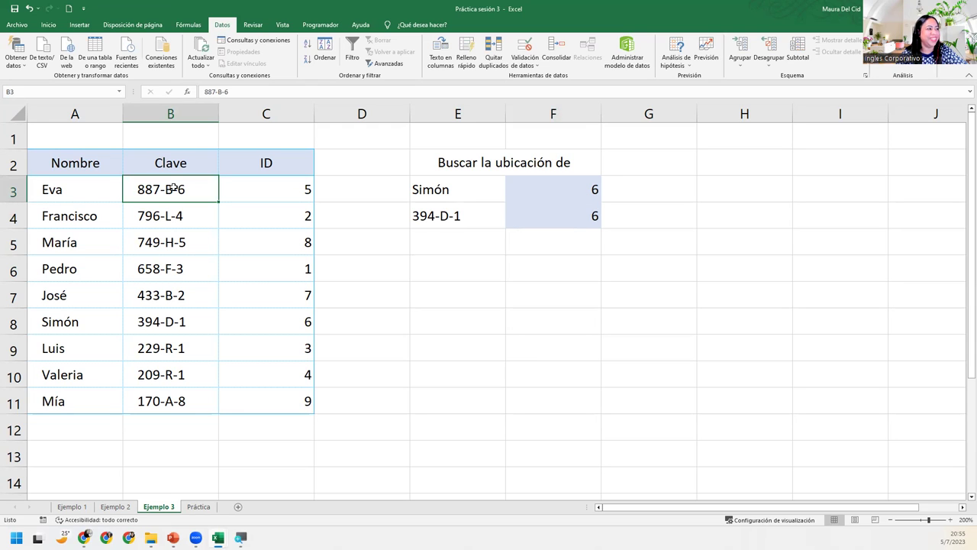
pyautogui.moveTo(159, 214)
pyautogui.mouseDown()
pyautogui.moveTo(160, 191)
pyautogui.moveTo(169, 323)
pyautogui.mouseUp()
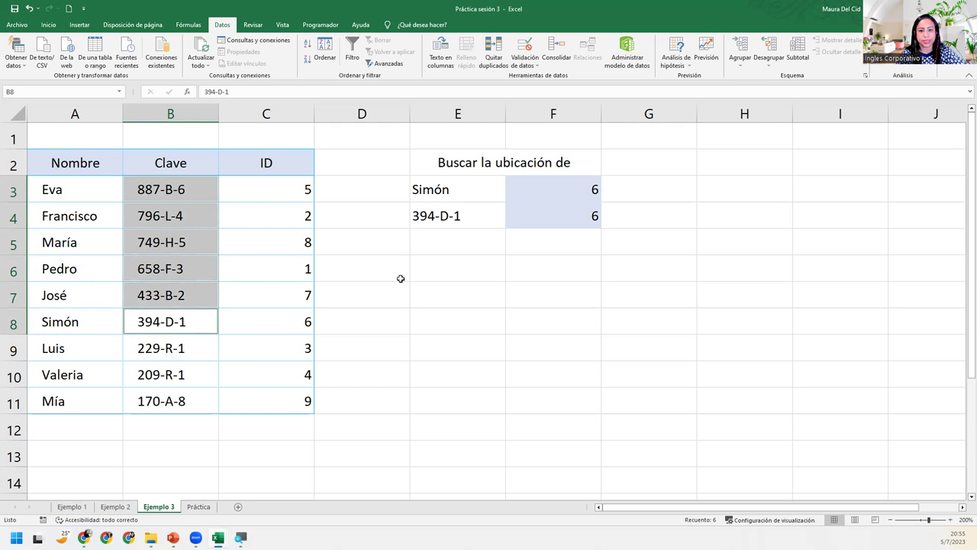
pyautogui.click(586, 218)
pyautogui.press('Return')
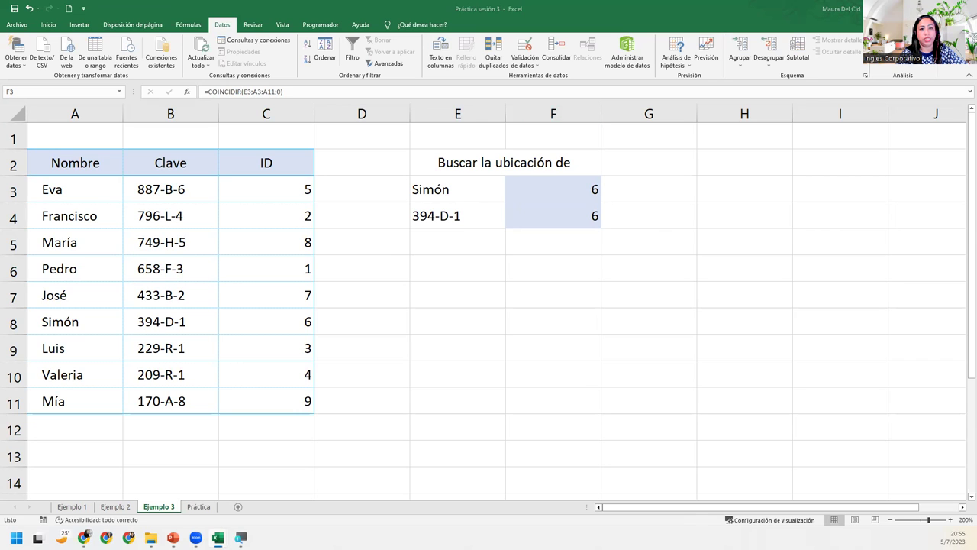
pyautogui.press('F2')
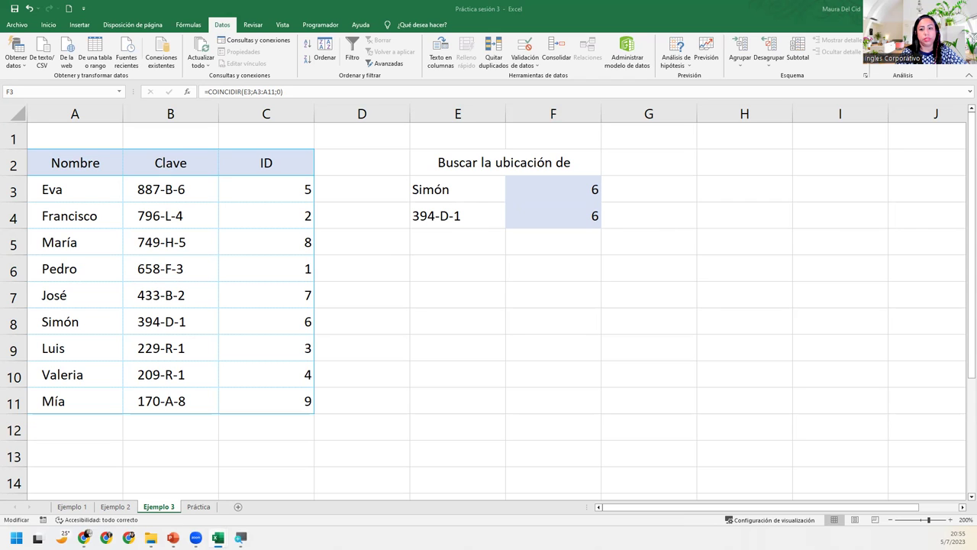
pyautogui.press('Escape')
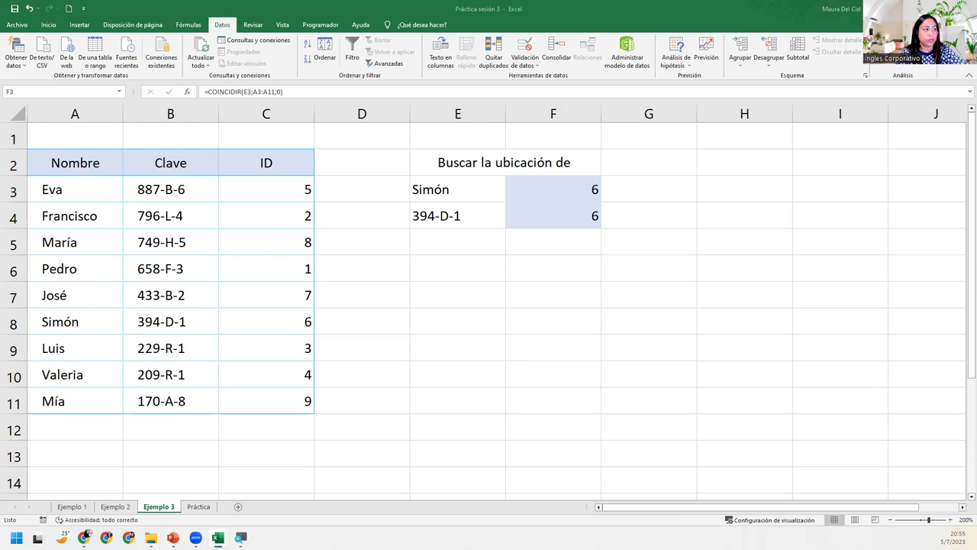
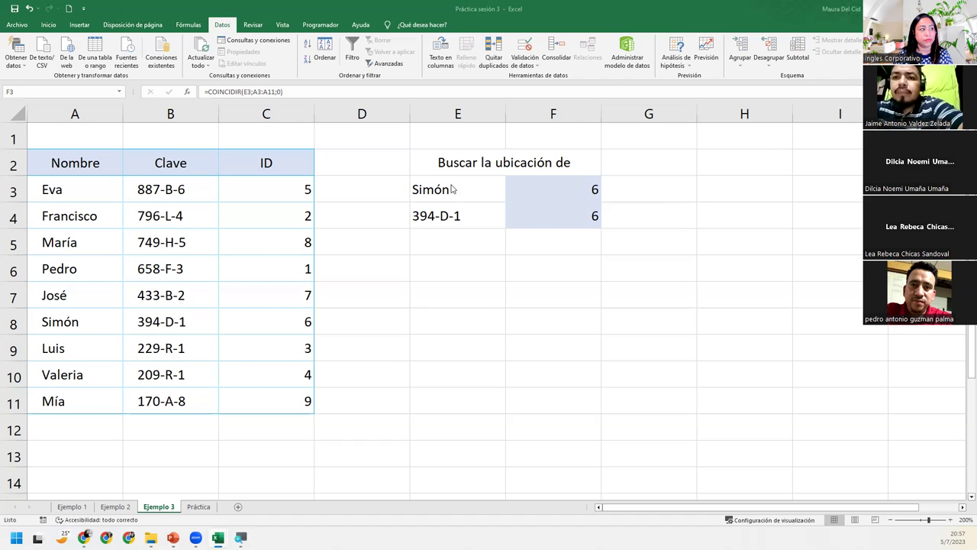
# Step: Switch to the Práctica sheet and highlight the exercise numbers D3:D6 and lookup values E3:E6
pyautogui.click(200, 507)
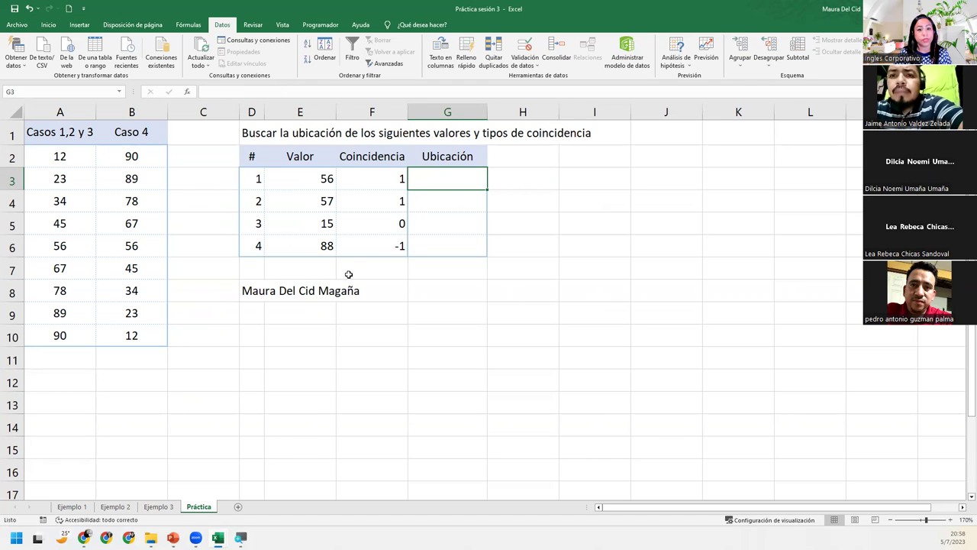
pyautogui.moveTo(257, 180); pyautogui.dragTo(258, 244)
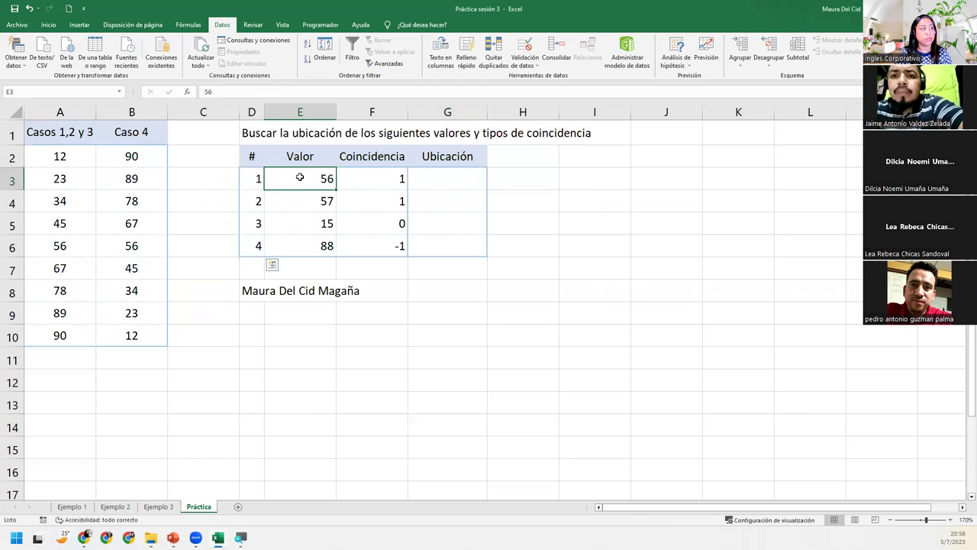
pyautogui.moveTo(299, 177); pyautogui.dragTo(309, 246)
pyautogui.moveTo(306, 177); pyautogui.dragTo(314, 246)
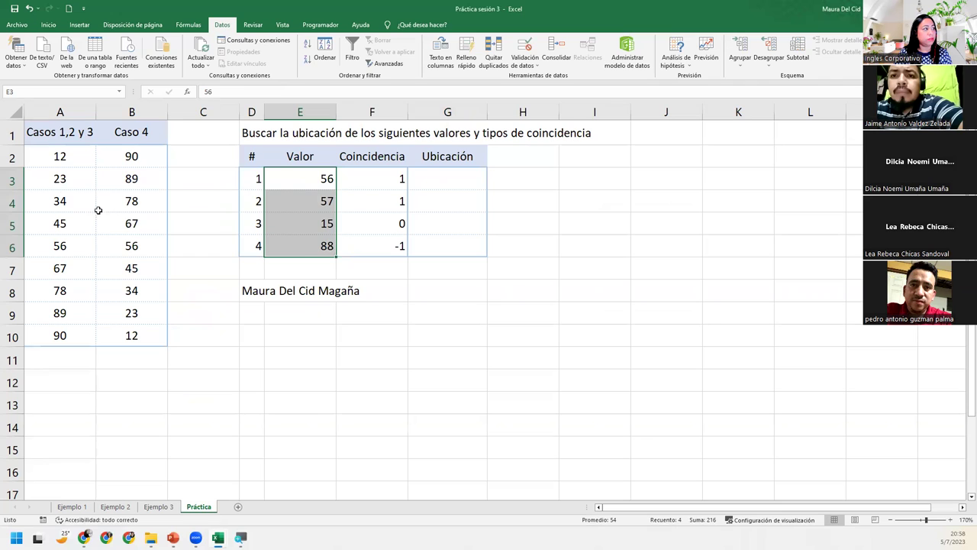
# Step: Highlight the two searched number lists A2:B9, then the four exercise rows D3:F6
pyautogui.moveTo(61, 162); pyautogui.dragTo(102, 323)
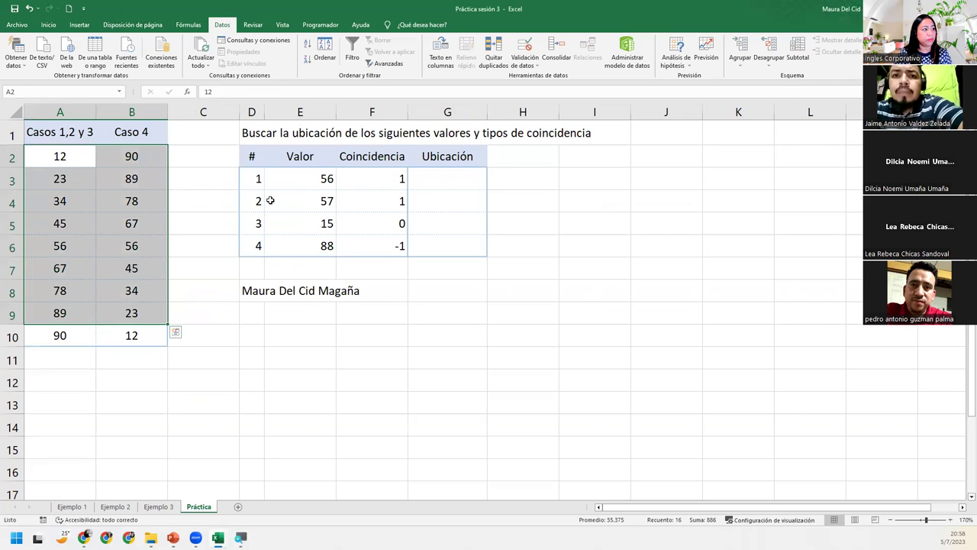
pyautogui.click(260, 180)
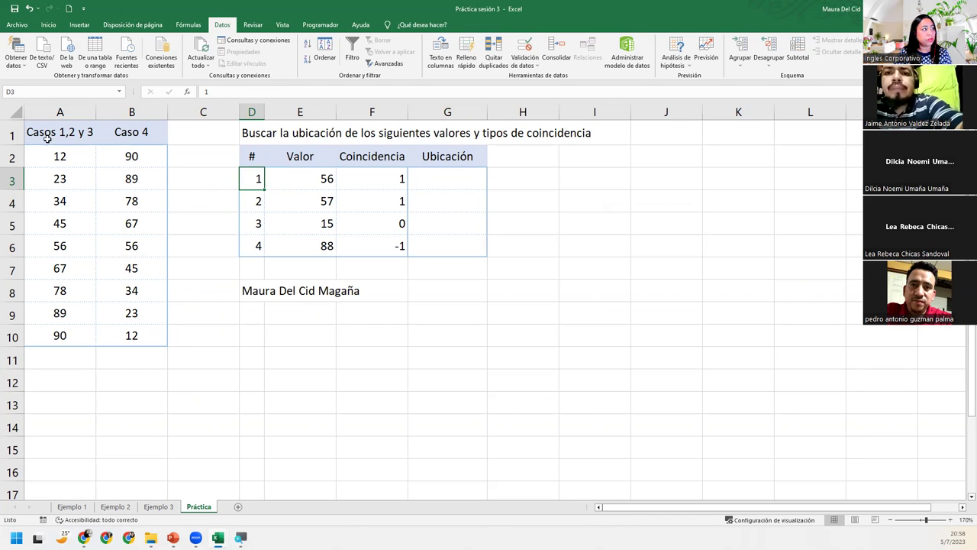
pyautogui.moveTo(256, 175)
pyautogui.mouseDown()
pyautogui.moveTo(290, 224)
pyautogui.moveTo(448, 224)
pyautogui.mouseUp()
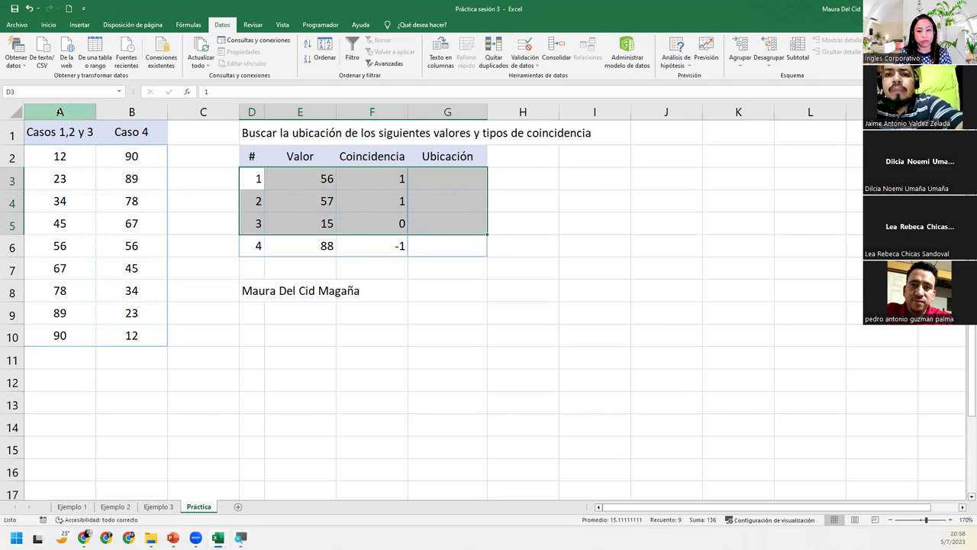
pyautogui.moveTo(253, 241); pyautogui.dragTo(395, 243)
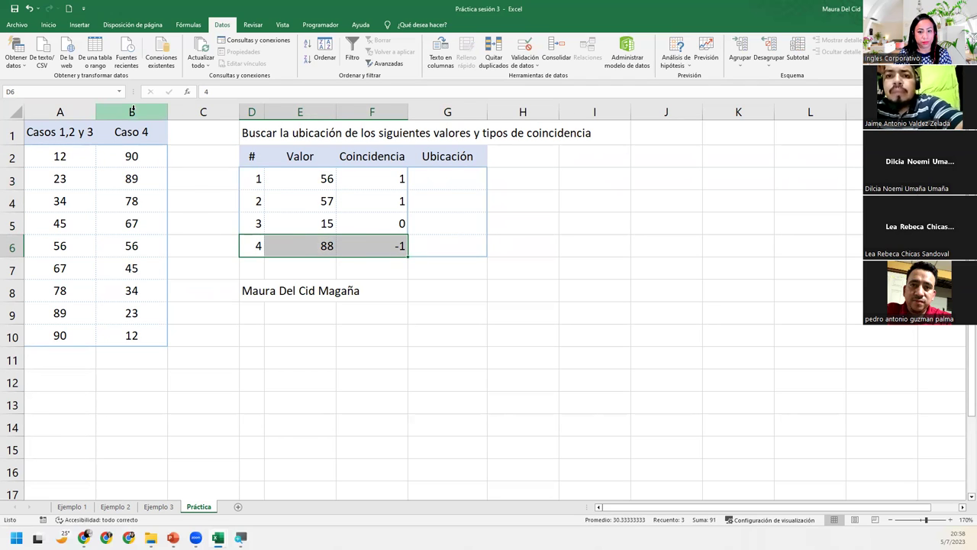
# Step: Paste the prepared COINCIDIR formulas into G3:G6, giving 5, 5, 'Dato no existe' and 2
pyautogui.click(448, 177)
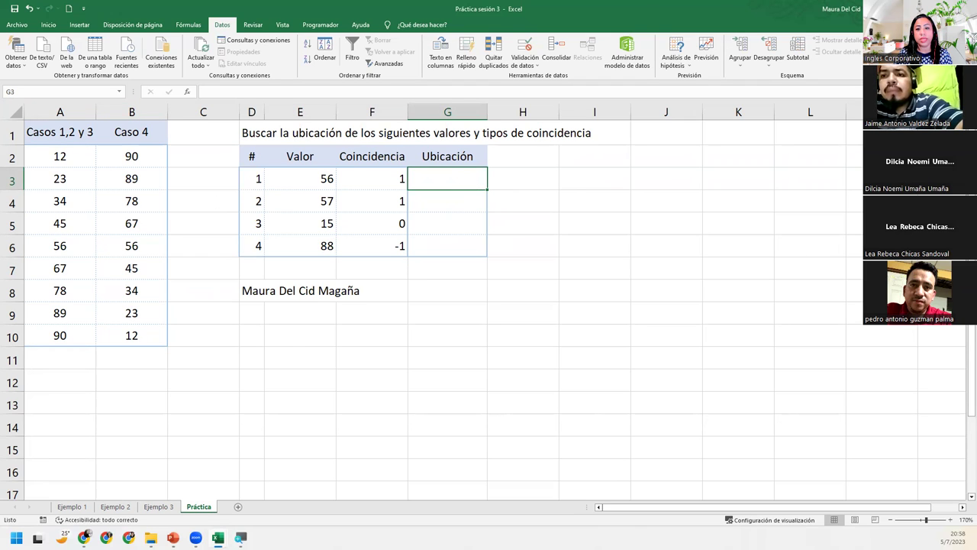
pyautogui.press('F2')
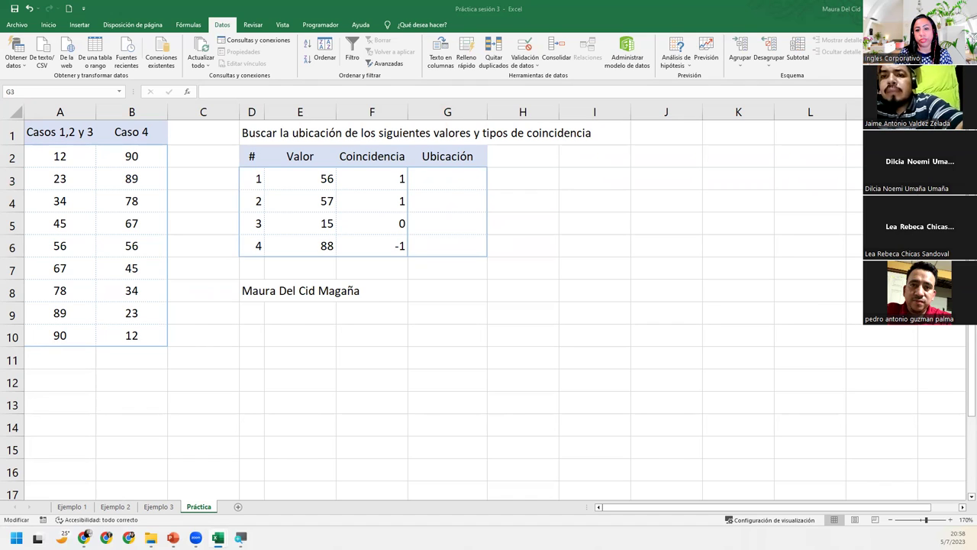
pyautogui.write('=')
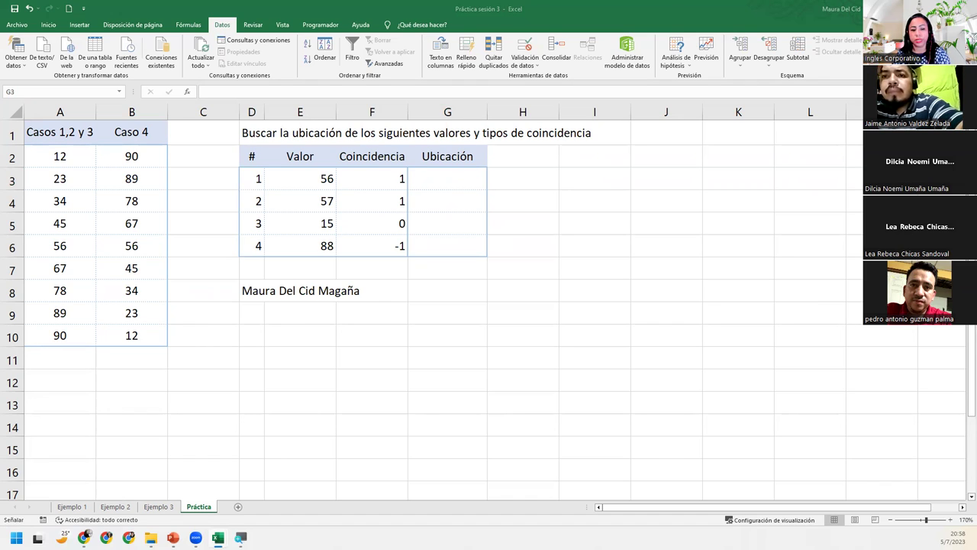
pyautogui.press('Escape')
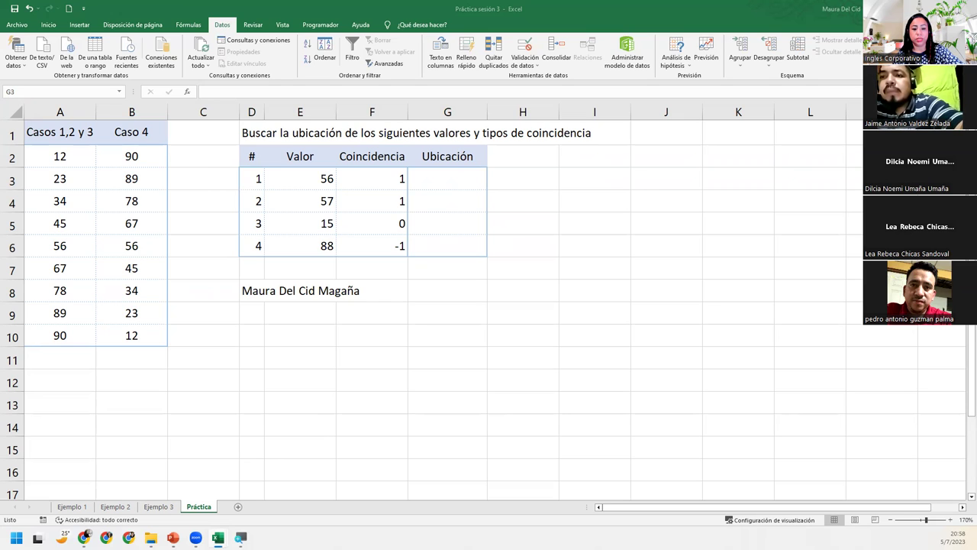
pyautogui.hotkey('ctrl', 'c')
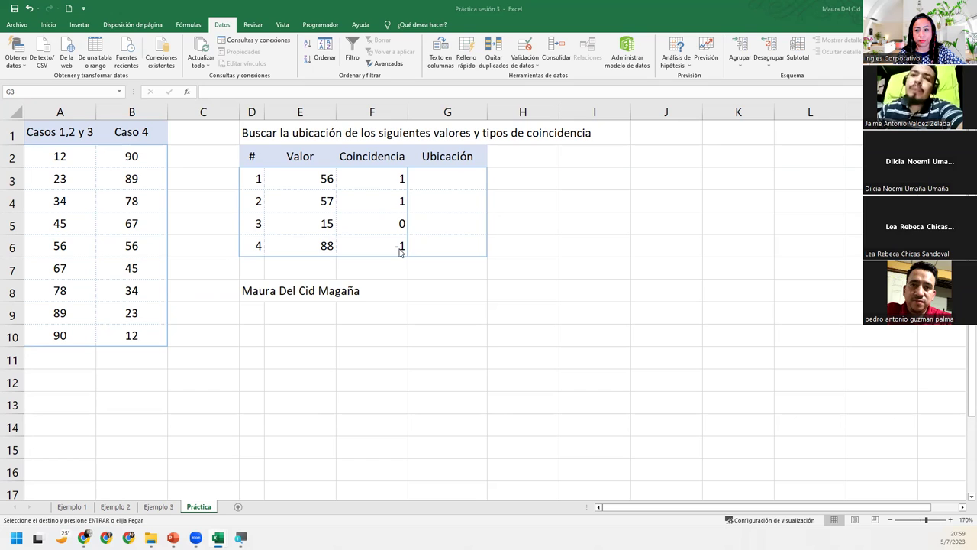
pyautogui.click(473, 185)
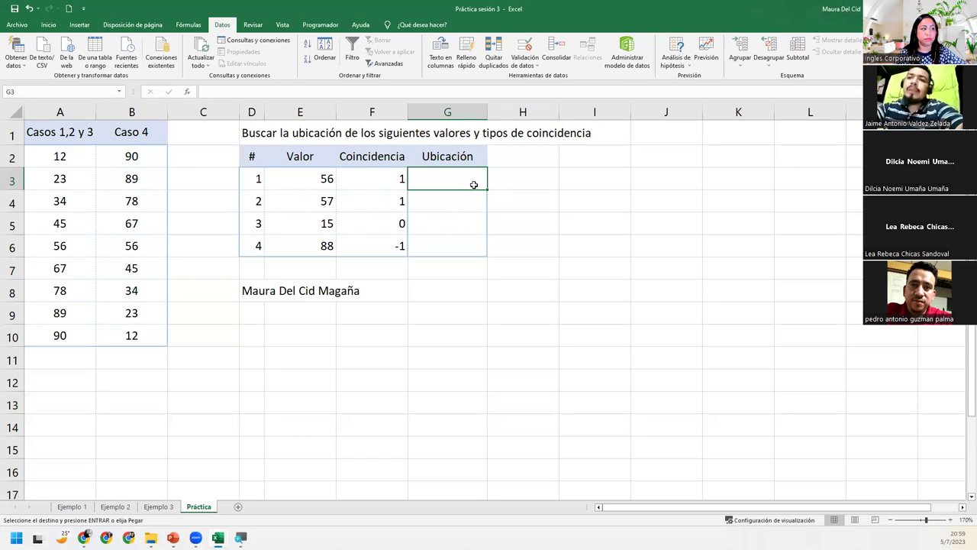
pyautogui.hotkey('ctrl', 'v')
pyautogui.press('Escape')
pyautogui.click(512, 191)
pyautogui.click(449, 182)
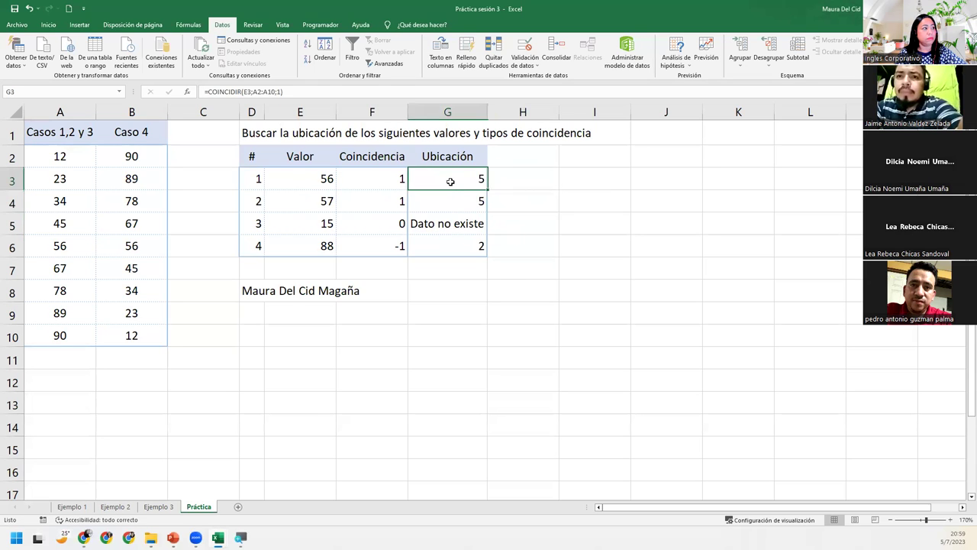
pyautogui.click(773, 216)
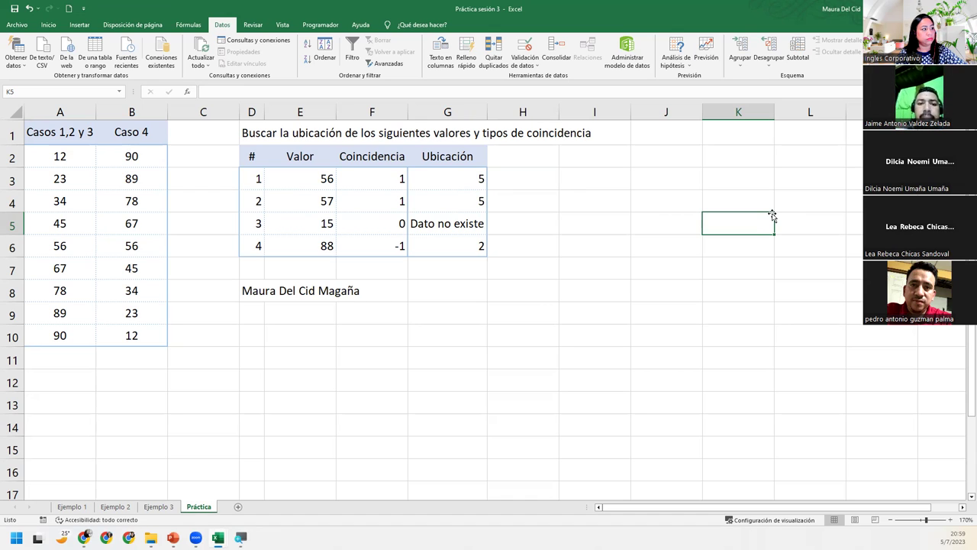
pyautogui.click(493, 328)
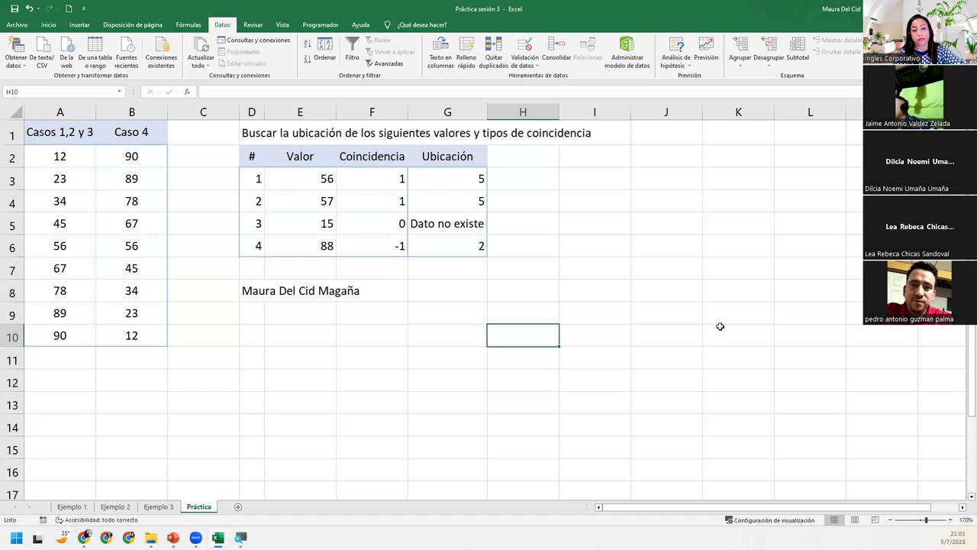
# Step: Select cells G9, I9 and D8, then advance the presentation to the 'Cierre y conclusiones' slide
pyautogui.click(461, 305)
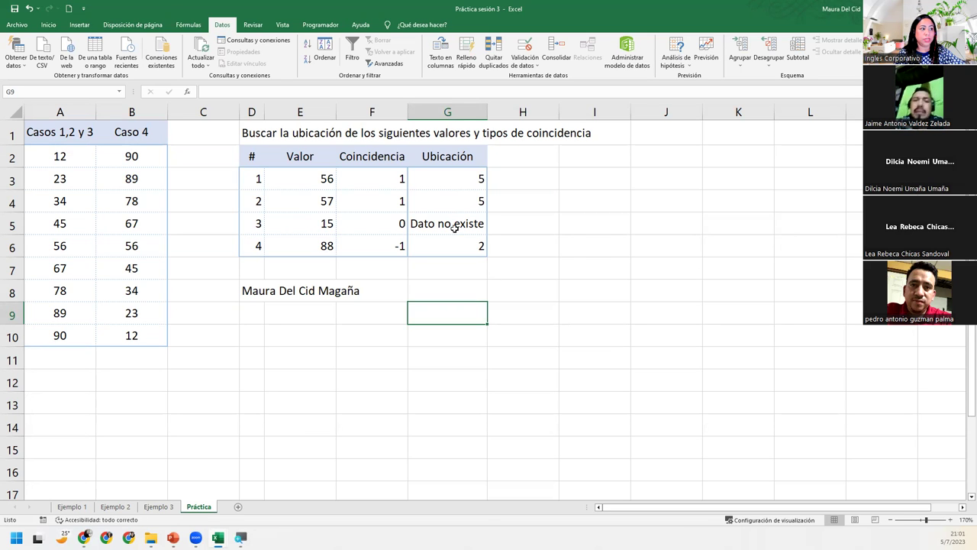
pyautogui.click(614, 311)
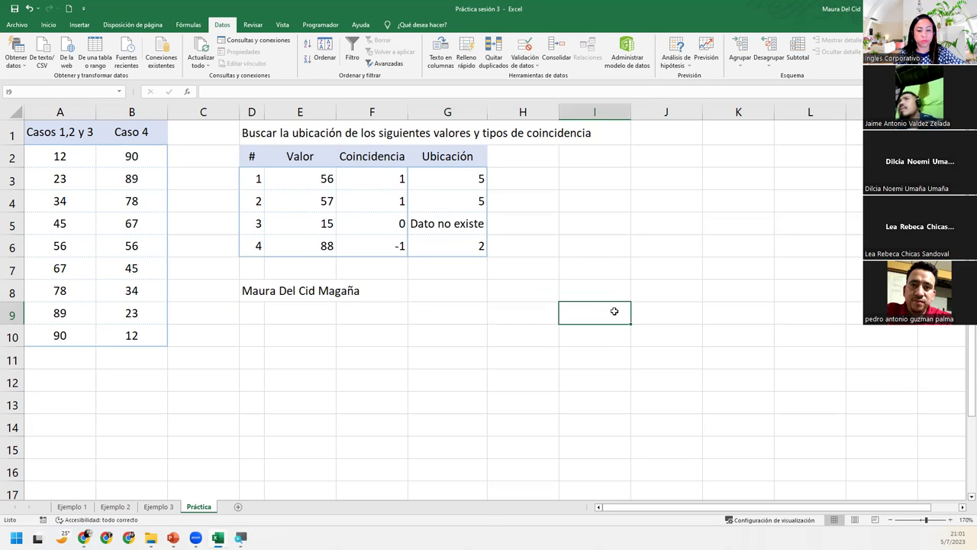
pyautogui.click(258, 290)
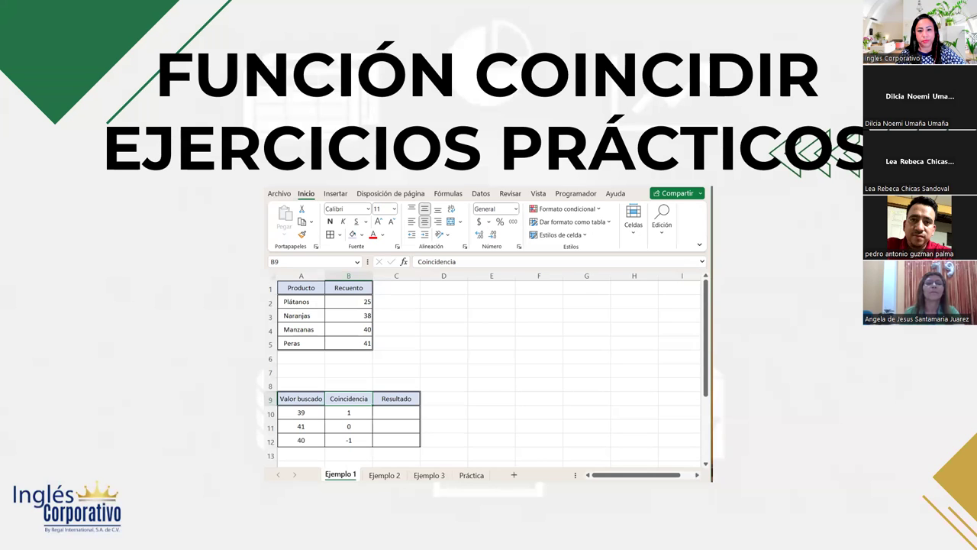
pyautogui.press('Right')
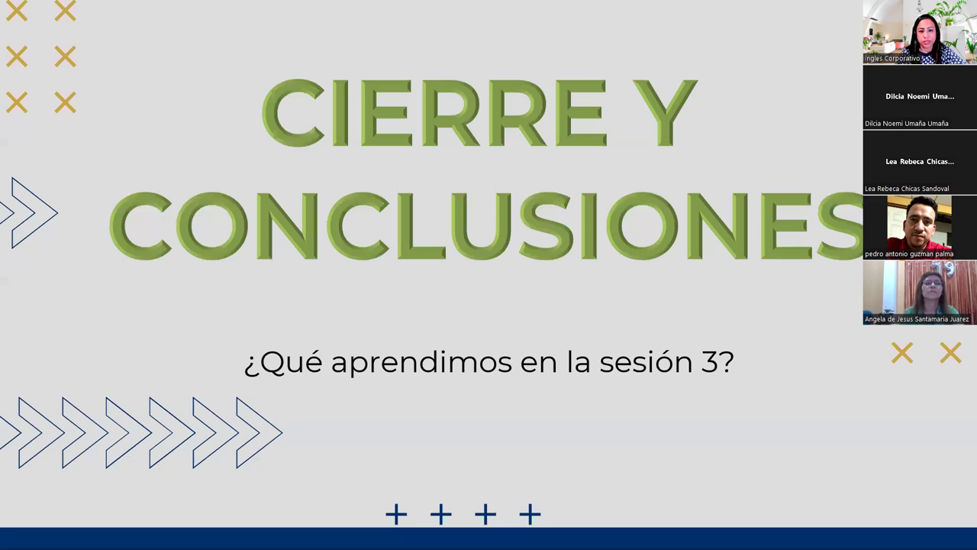